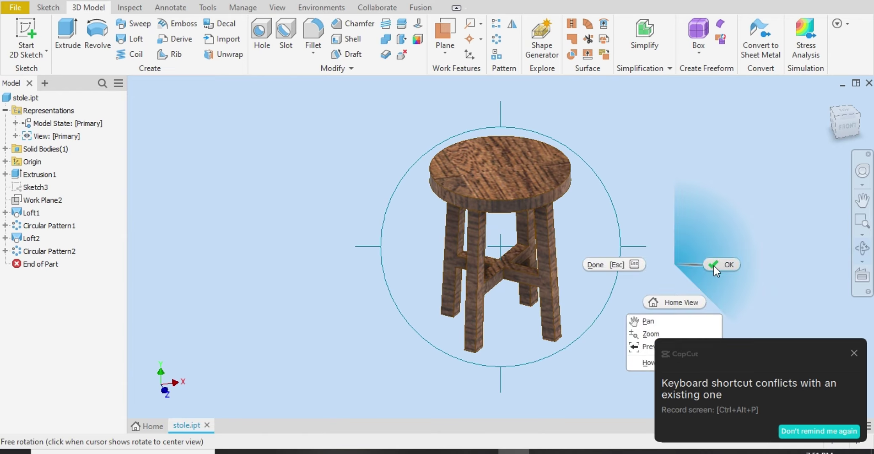
- Leave the stool's orbit view and create a new metric part from the Standard (mm).ipt template
{"action": "left_click", "coordinate": [713, 266]}
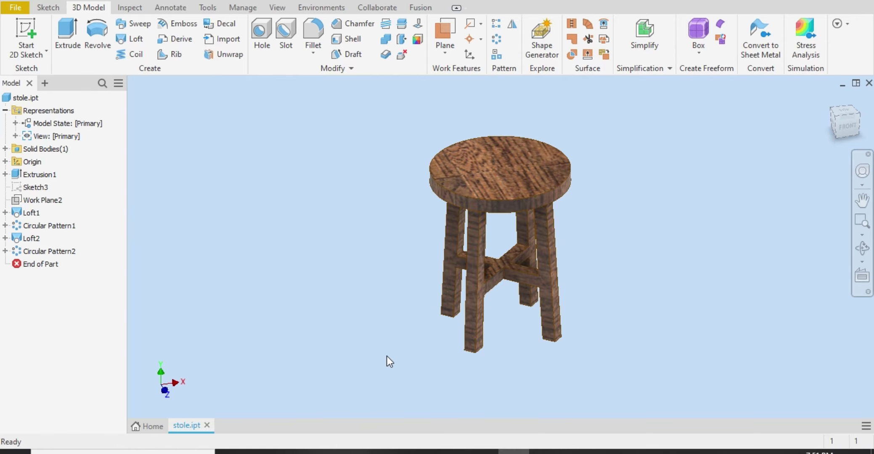
{"action": "key", "text": "ctrl+n"}
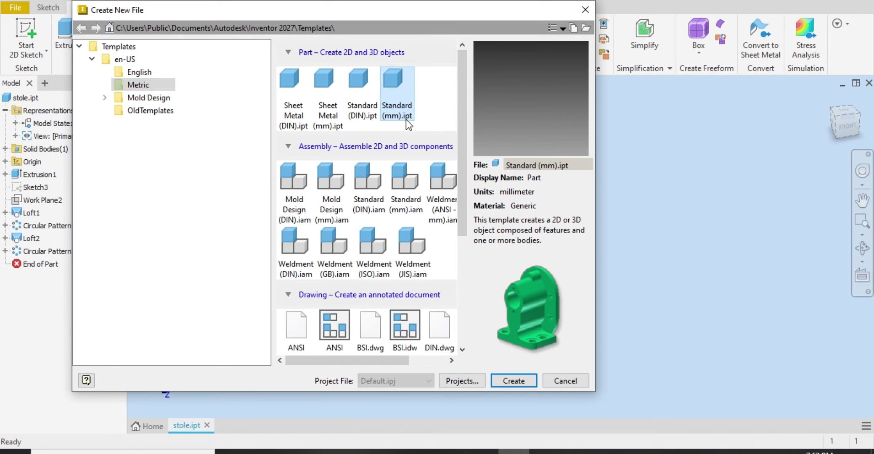
{"action": "left_click", "coordinate": [512, 380]}
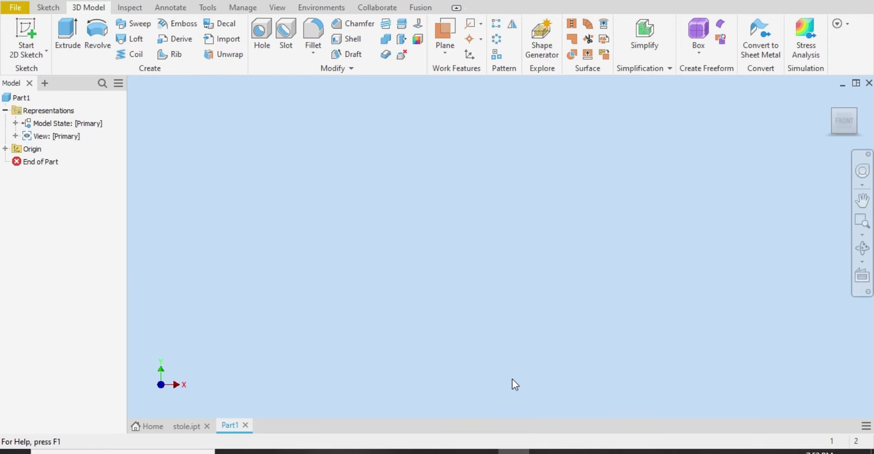
- Start a 2D sketch on the horizontal XZ plane and draw a circle about 213 mm in diameter centred on the origin
{"action": "left_click", "coordinate": [37, 38]}
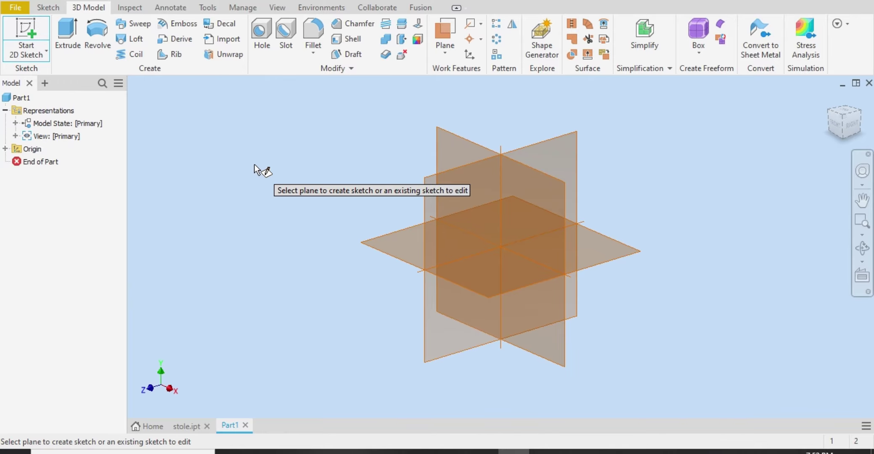
{"action": "left_click", "coordinate": [407, 245]}
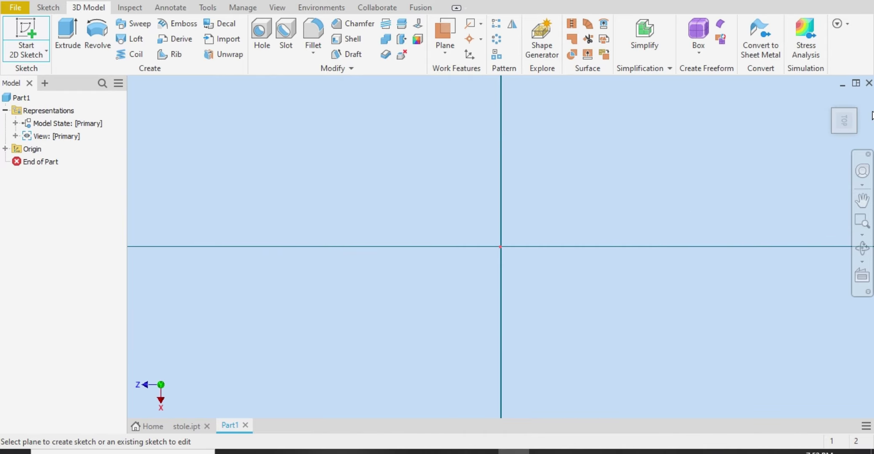
{"action": "left_click", "coordinate": [861, 101]}
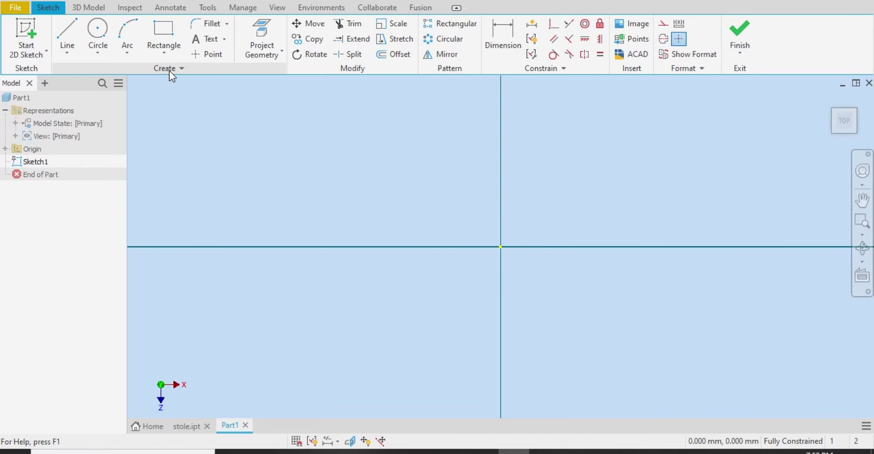
{"action": "left_click", "coordinate": [101, 30]}
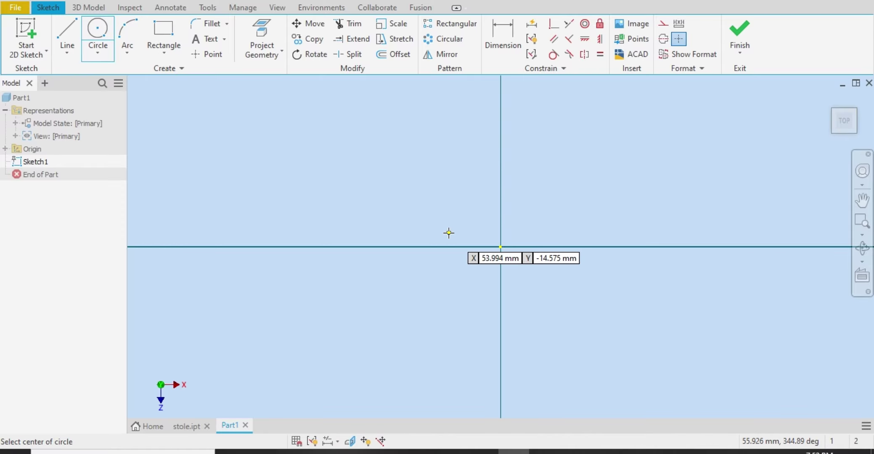
{"action": "left_click", "coordinate": [501, 247]}
{"action": "left_click", "coordinate": [586, 190]}
{"action": "right_click", "coordinate": [587, 190]}
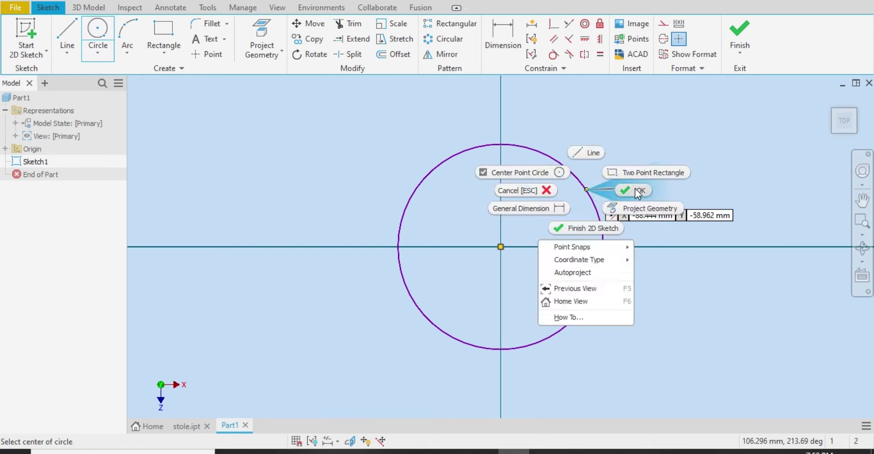
{"action": "left_click", "coordinate": [637, 192]}
- Dimension the circle's diameter to 200 mm and finish the sketch
{"action": "left_click", "coordinate": [516, 38]}
{"action": "left_click", "coordinate": [569, 172]}
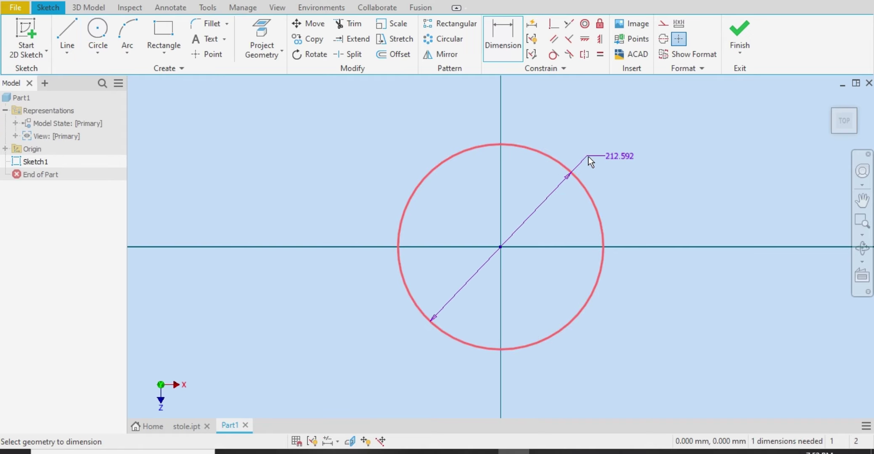
{"action": "left_click", "coordinate": [589, 157]}
{"action": "type", "text": "200"}
{"action": "key", "text": "Return"}
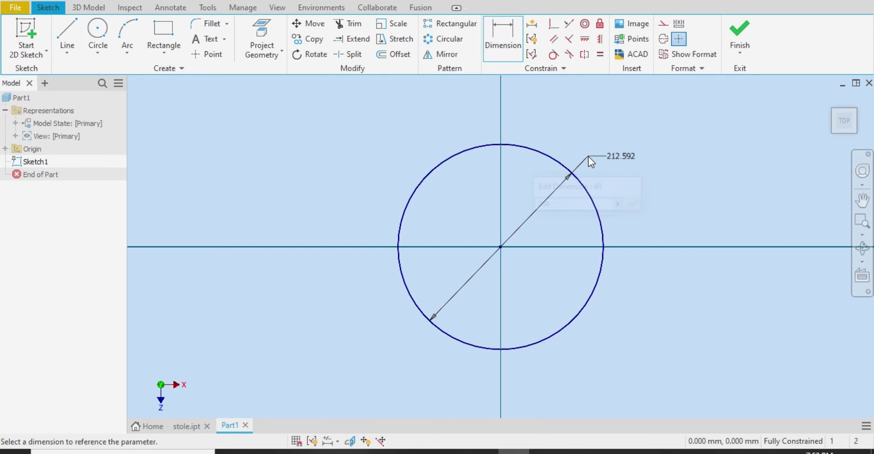
{"action": "left_click", "coordinate": [739, 33]}
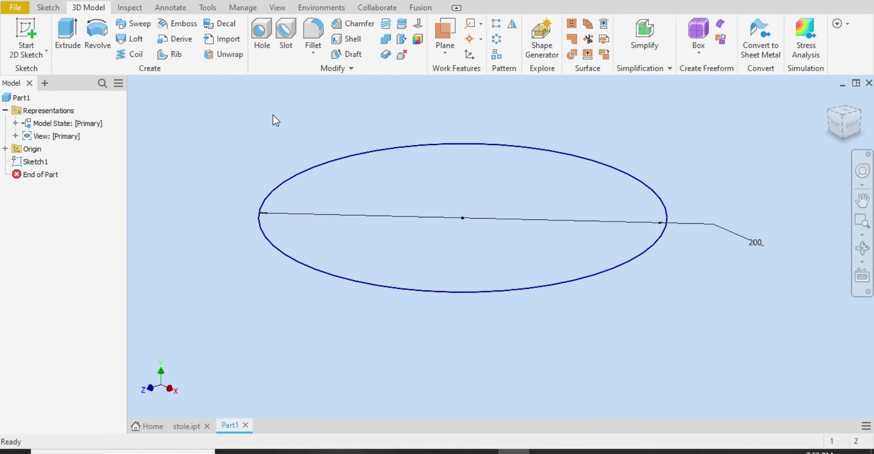
- Extrude the circle 20 mm downward to form the stool seat
{"action": "left_click", "coordinate": [63, 38]}
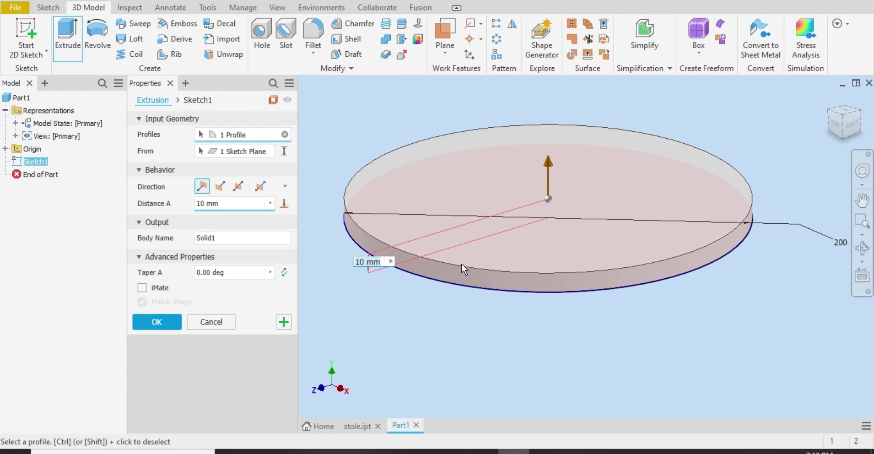
{"action": "left_click_drag", "start_coordinate": [547, 162], "coordinate": [548, 296]}
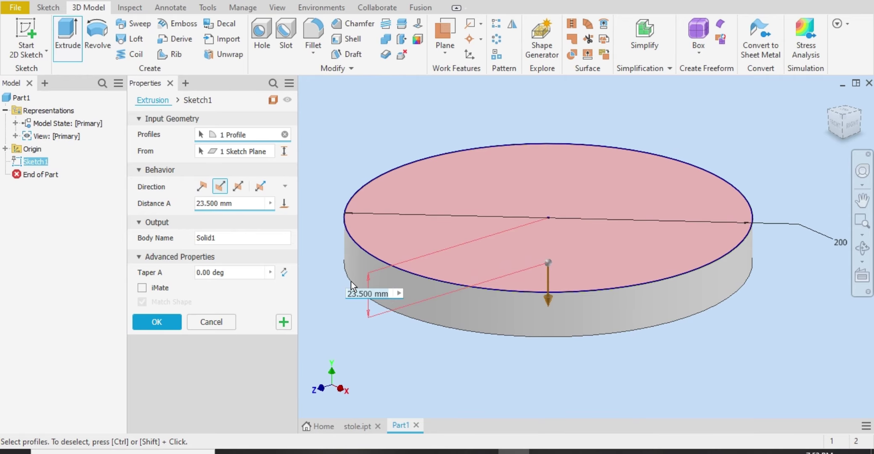
{"action": "left_click", "coordinate": [369, 289]}
{"action": "type", "text": "20"}
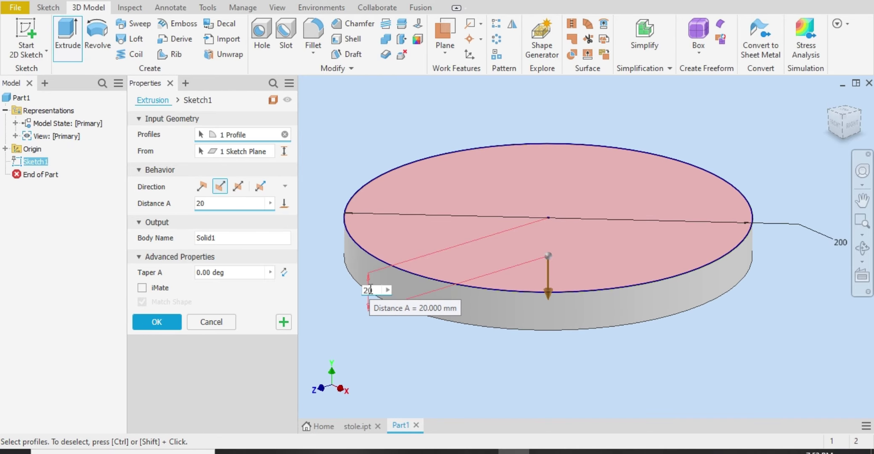
{"action": "key", "text": "Return"}
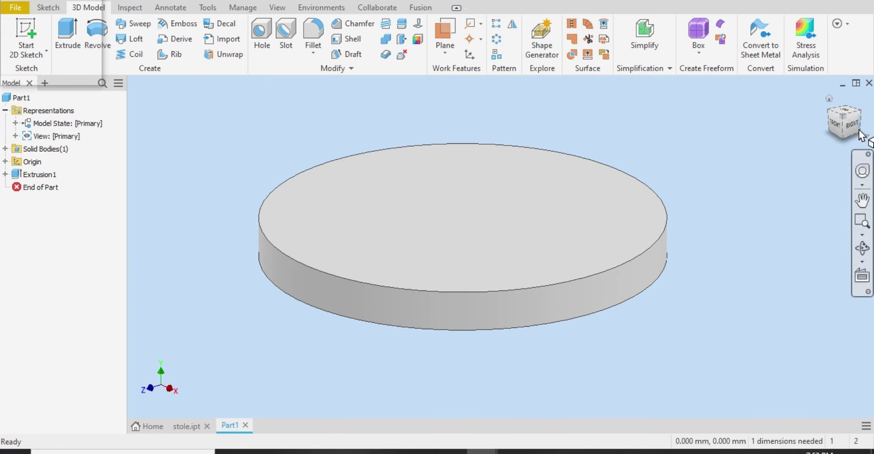
- Start a new sketch on the underside face of the round seat
{"action": "left_click", "coordinate": [845, 142]}
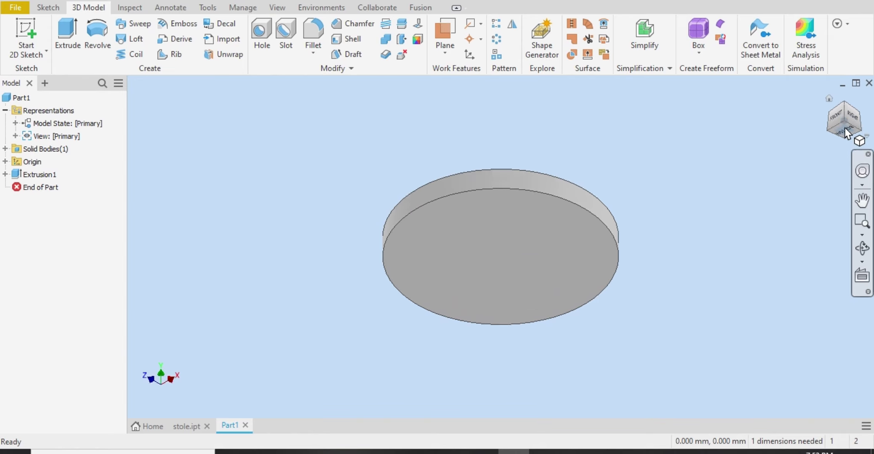
{"action": "left_click", "coordinate": [846, 130]}
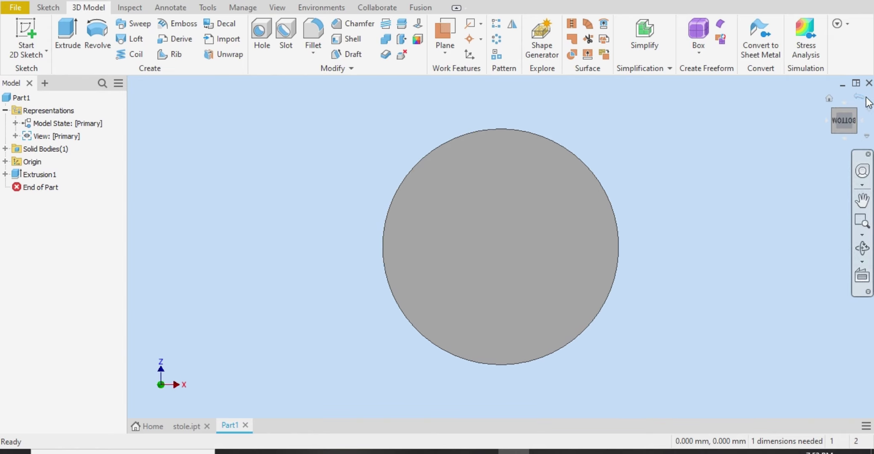
{"action": "left_click", "coordinate": [862, 101]}
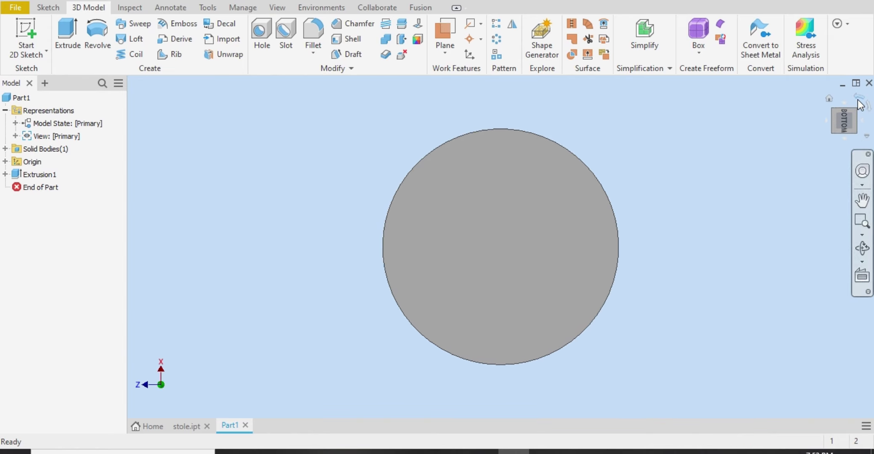
{"action": "left_click", "coordinate": [860, 103]}
{"action": "left_click", "coordinate": [533, 185]}
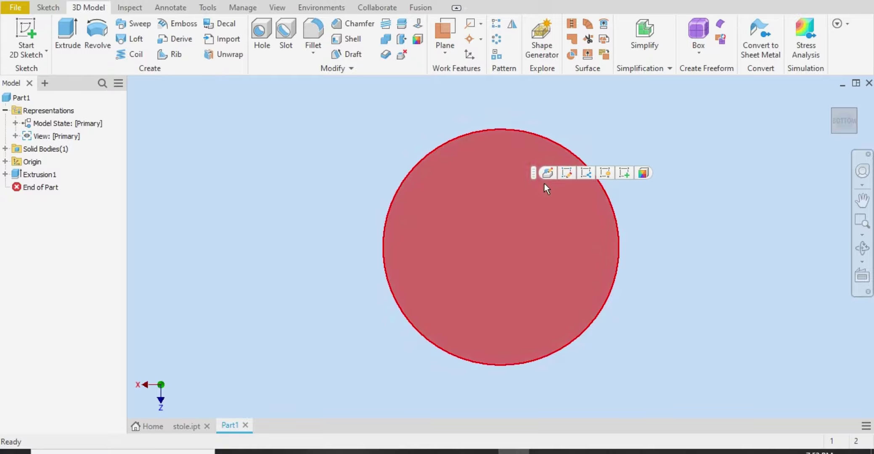
{"action": "left_click", "coordinate": [626, 174]}
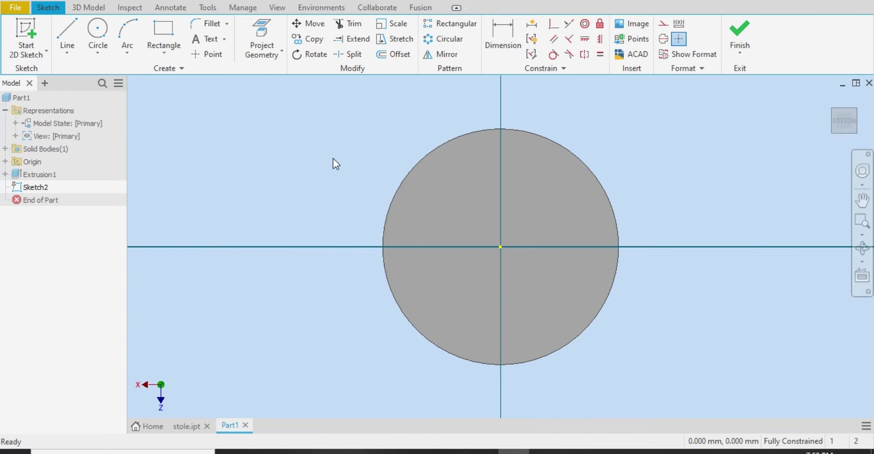
- Project the seat's cut edges and the Z axis into the sketch and convert them to construction geometry
{"action": "left_click", "coordinate": [273, 45]}
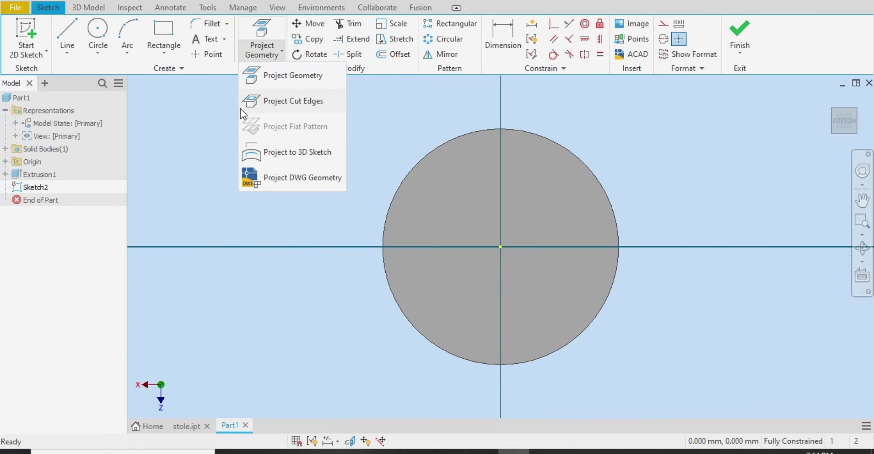
{"action": "left_click", "coordinate": [271, 102]}
{"action": "left_click", "coordinate": [273, 57]}
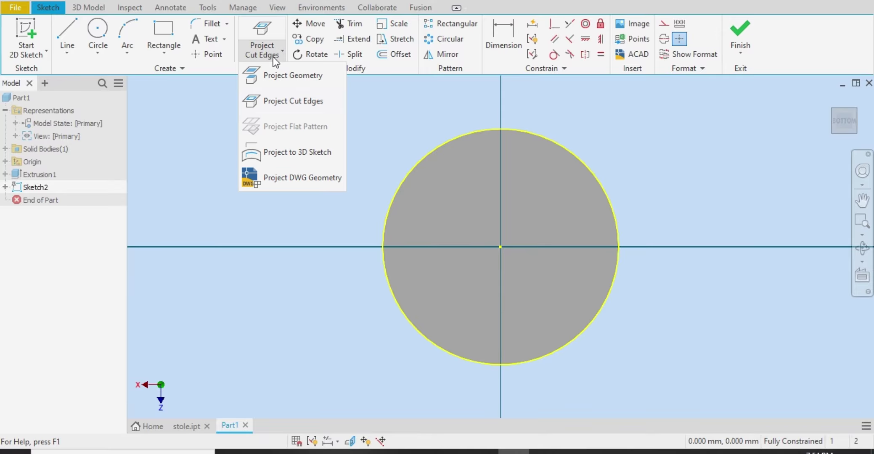
{"action": "left_click", "coordinate": [284, 77]}
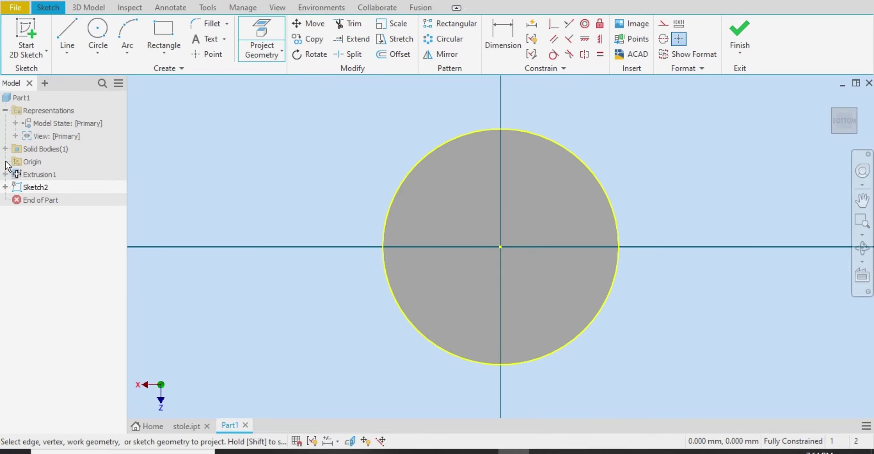
{"action": "left_click", "coordinate": [5, 161]}
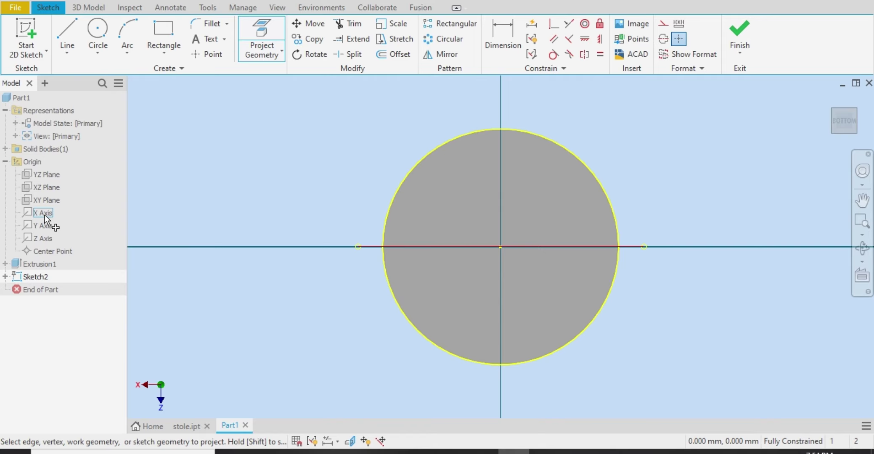
{"action": "left_click", "coordinate": [47, 237]}
{"action": "right_click", "coordinate": [239, 215]}
{"action": "left_click", "coordinate": [275, 215]}
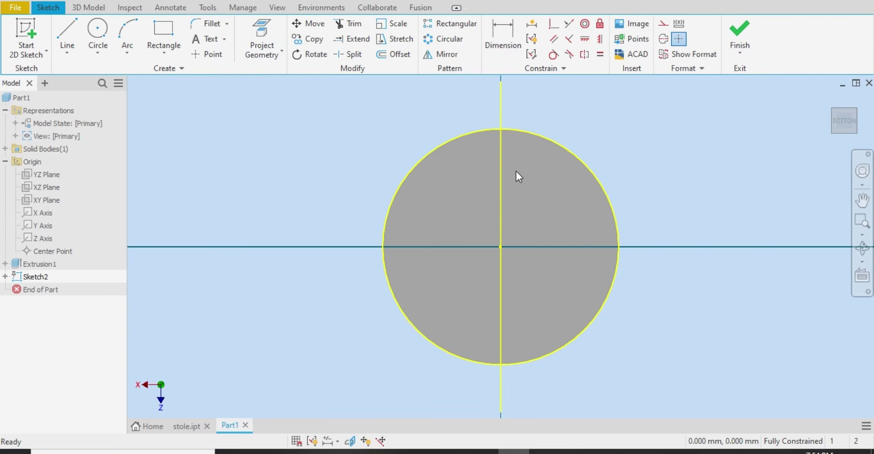
{"action": "left_click_drag", "start_coordinate": [615, 118], "coordinate": [273, 320]}
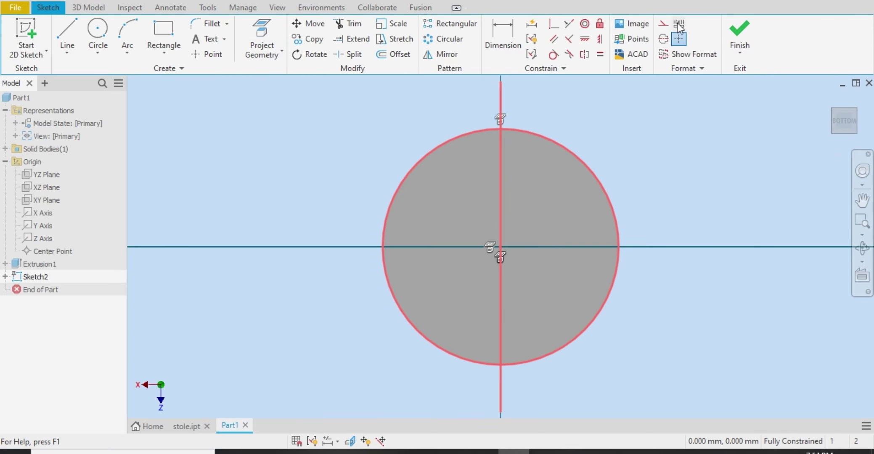
{"action": "left_click", "coordinate": [659, 24]}
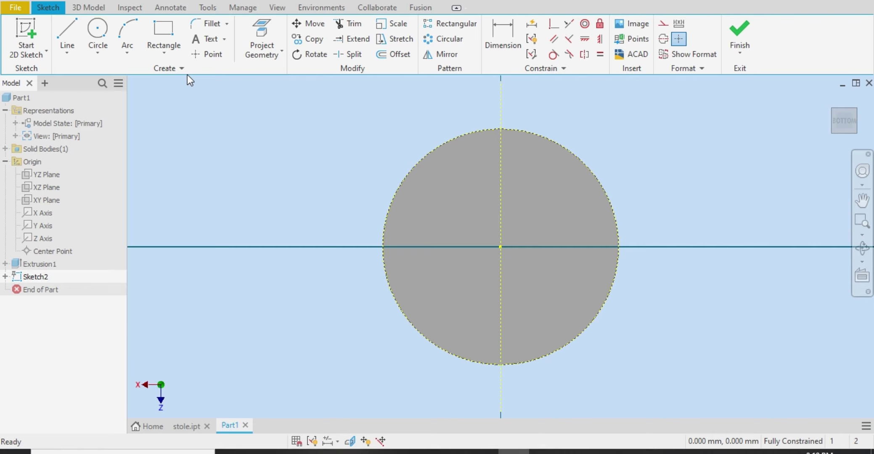
- Draw a three-point center rectangle about 35 by 17 mm, tilted diagonally, in the upper-right quarter of the seat's underside
{"action": "left_click", "coordinate": [168, 59]}
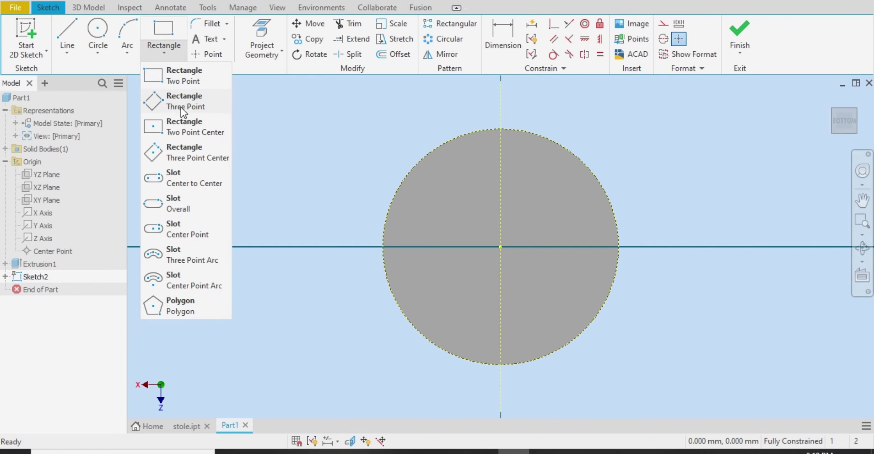
{"action": "left_click", "coordinate": [204, 159]}
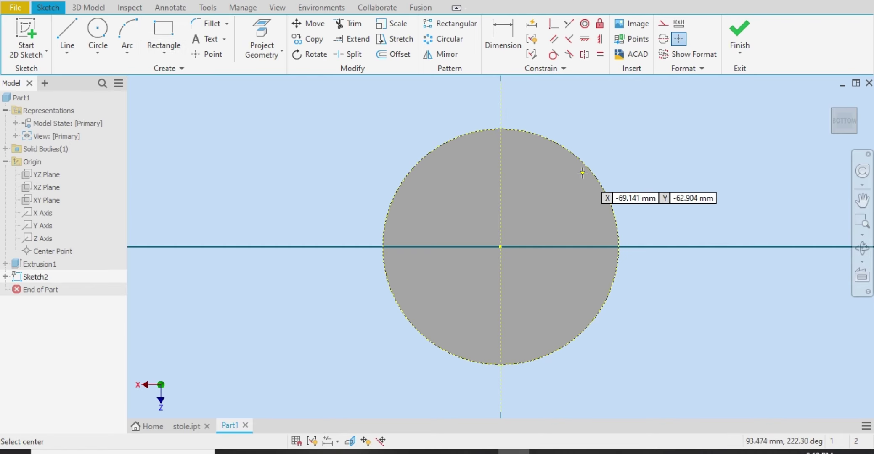
{"action": "left_click", "coordinate": [545, 199]}
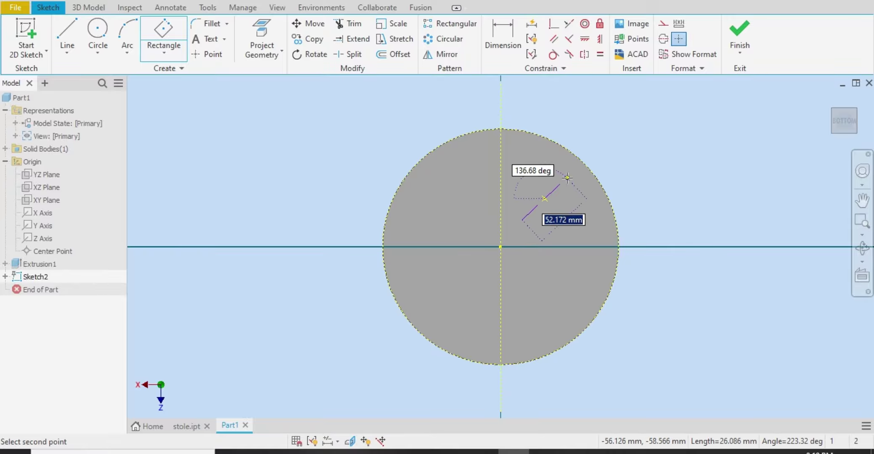
{"action": "left_click", "coordinate": [560, 184]}
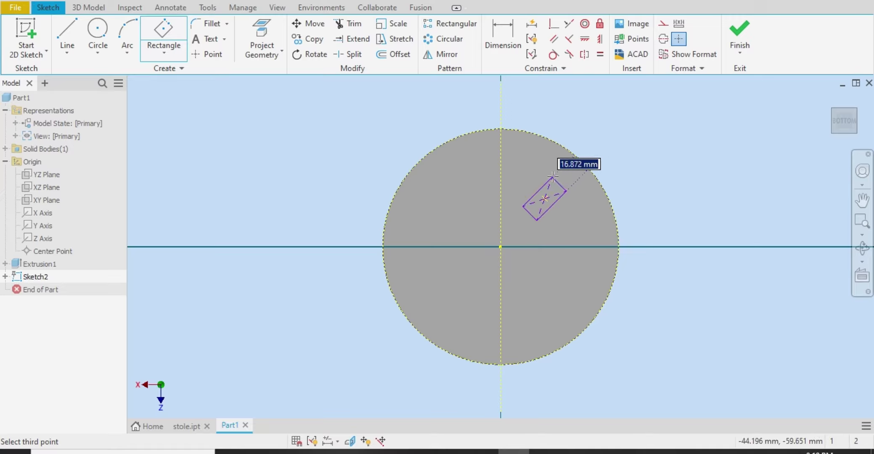
{"action": "left_click", "coordinate": [553, 177]}
{"action": "right_click", "coordinate": [552, 178]}
{"action": "left_click", "coordinate": [603, 179]}
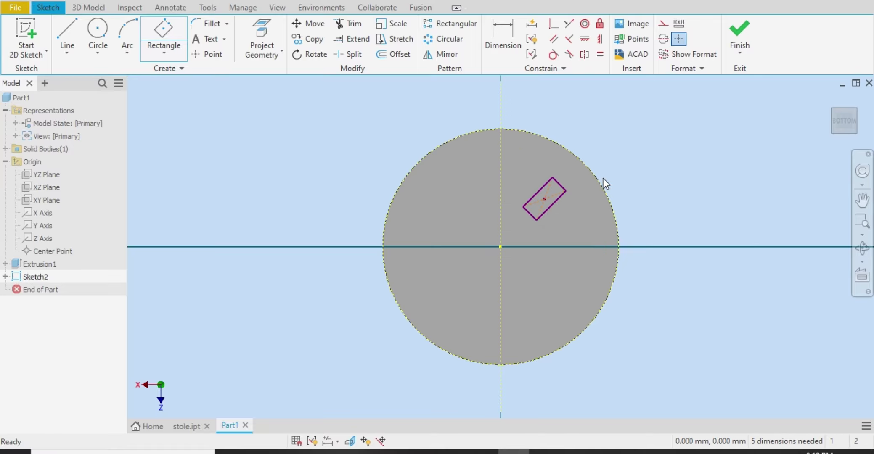
- Add an aligned dimension to the tilted rectangle's long side and set it to 20 mm
{"action": "left_click", "coordinate": [510, 48]}
{"action": "left_click", "coordinate": [548, 211]}
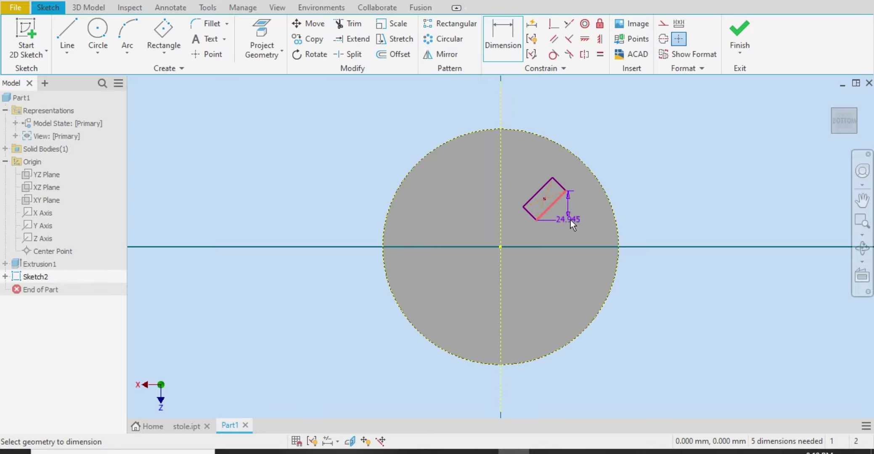
{"action": "right_click", "coordinate": [583, 226]}
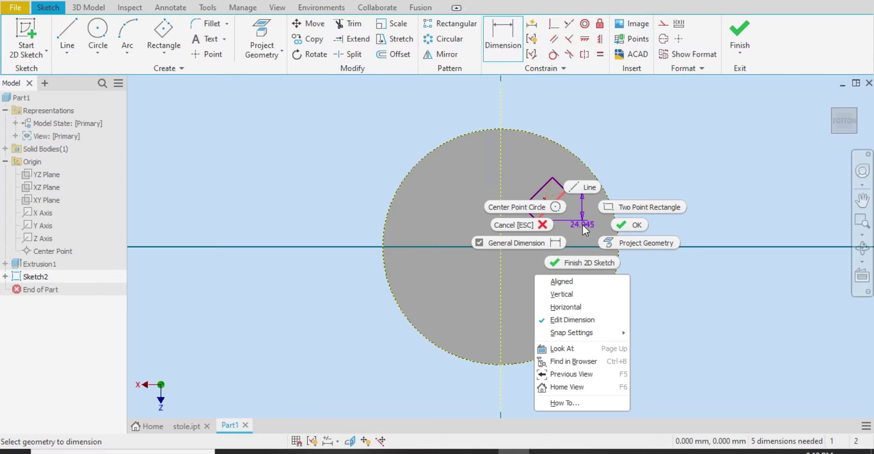
{"action": "left_click", "coordinate": [597, 281]}
{"action": "left_click", "coordinate": [640, 284]}
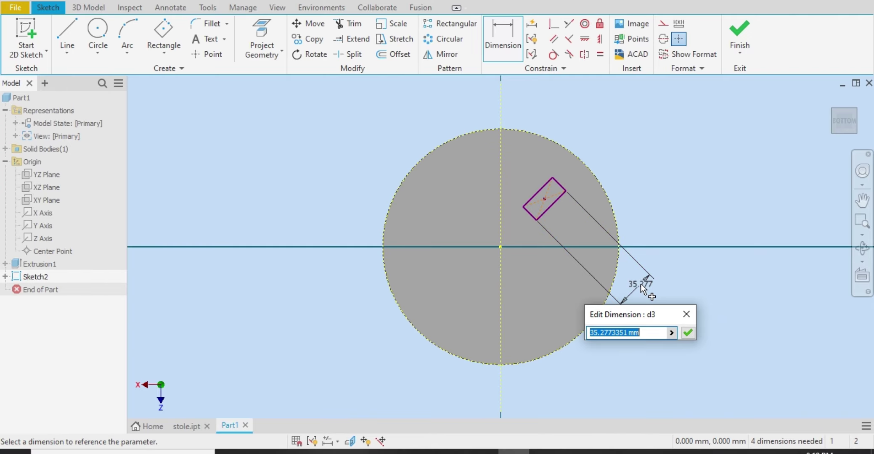
{"action": "type", "text": "20"}
{"action": "key", "text": "Return"}
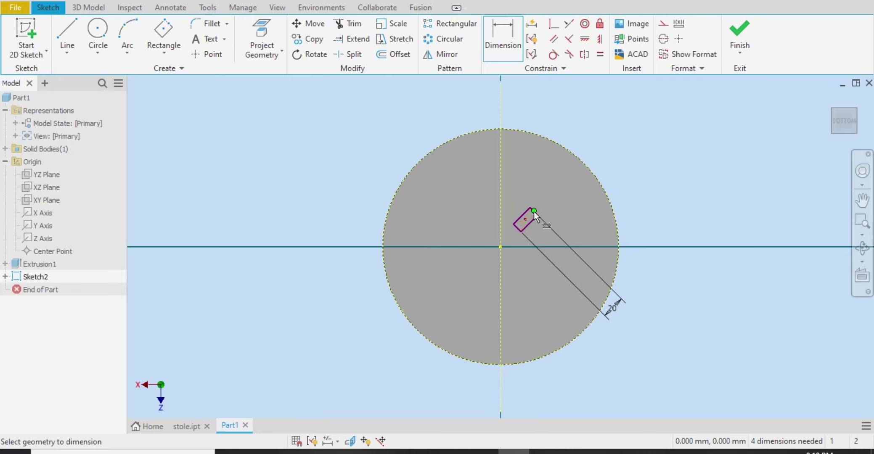
- Add an aligned dimension to the rectangle's short side and set it to 18 mm
{"action": "left_click", "coordinate": [532, 209]}
{"action": "right_click", "coordinate": [624, 121]}
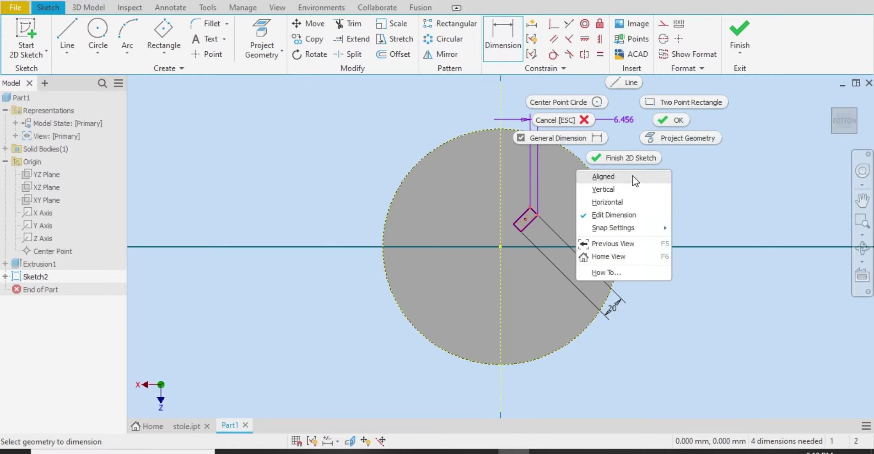
{"action": "left_click", "coordinate": [632, 177]}
{"action": "left_click", "coordinate": [628, 157]}
{"action": "type", "text": "10"}
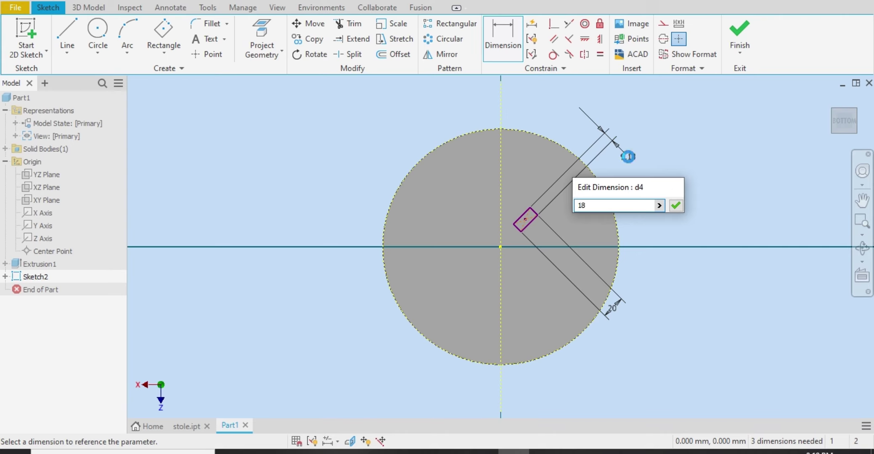
{"action": "key", "text": "Return"}
{"action": "right_click", "coordinate": [668, 178]}
{"action": "left_click", "coordinate": [710, 180]}
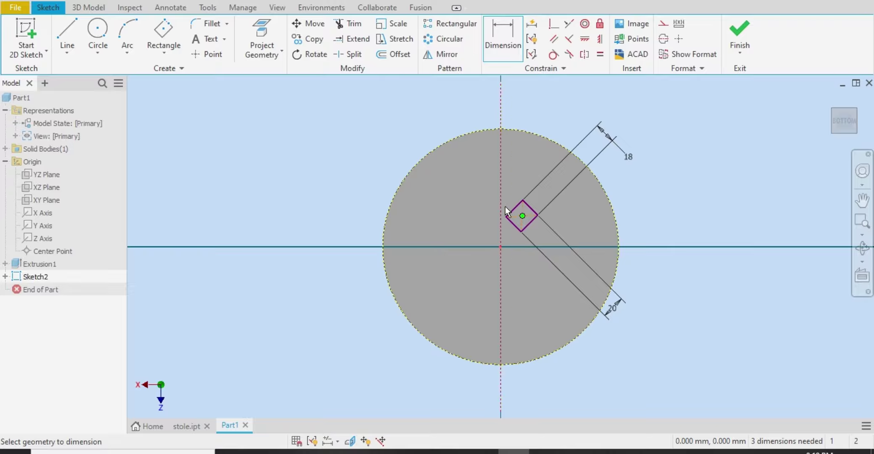
- Position the rectangle's center 48 mm horizontally from the projected Z axis and 48 mm vertically from the seat's center
{"action": "left_click", "coordinate": [501, 96]}
{"action": "left_click", "coordinate": [529, 103]}
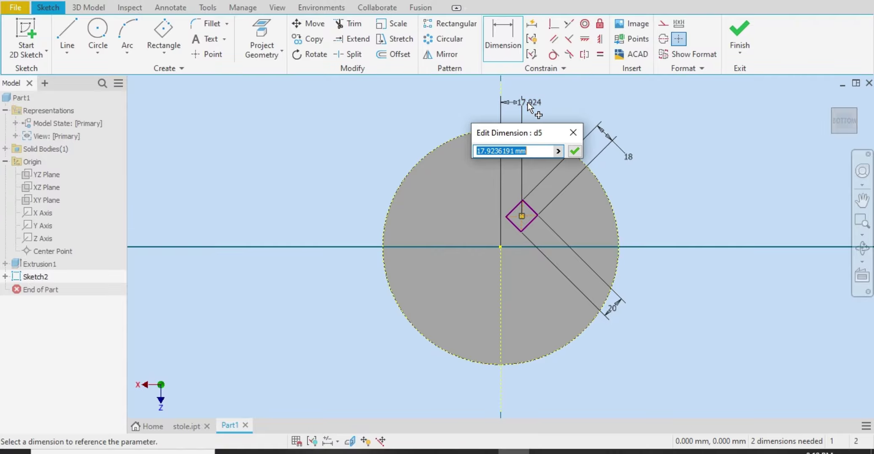
{"action": "type", "text": "48"}
{"action": "key", "text": "Return"}
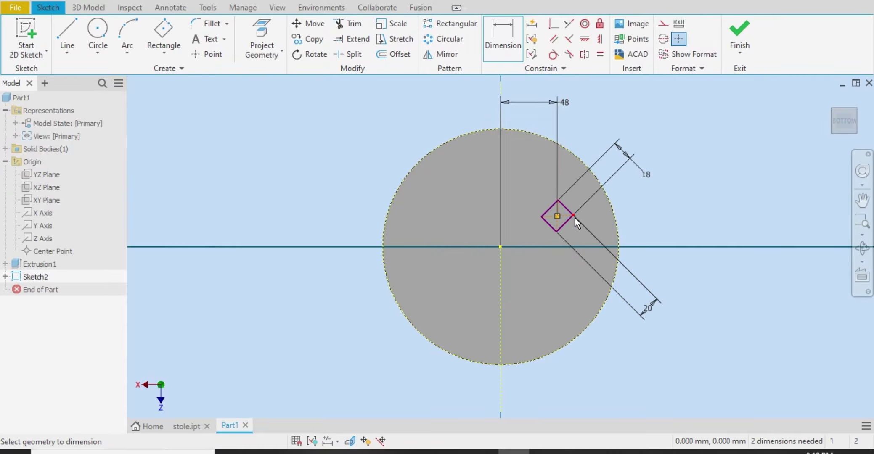
{"action": "left_click", "coordinate": [499, 247]}
{"action": "left_click", "coordinate": [689, 193]}
{"action": "type", "text": "4"}
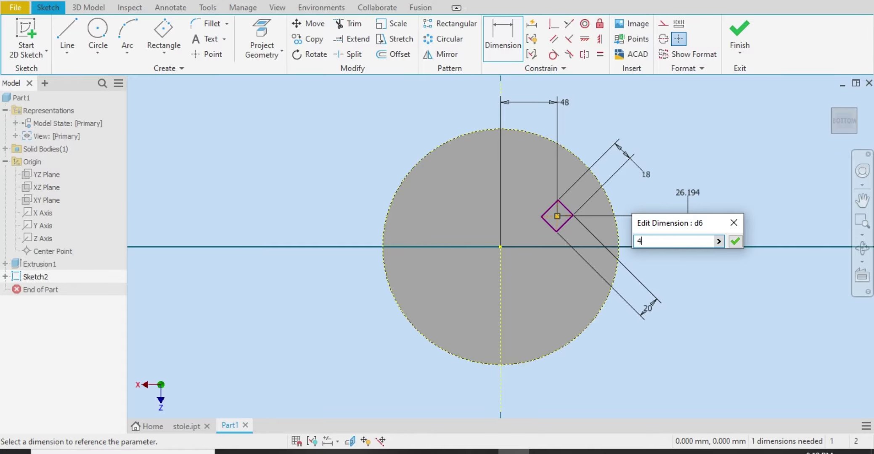
{"action": "type", "text": "8"}
{"action": "key", "text": "Return"}
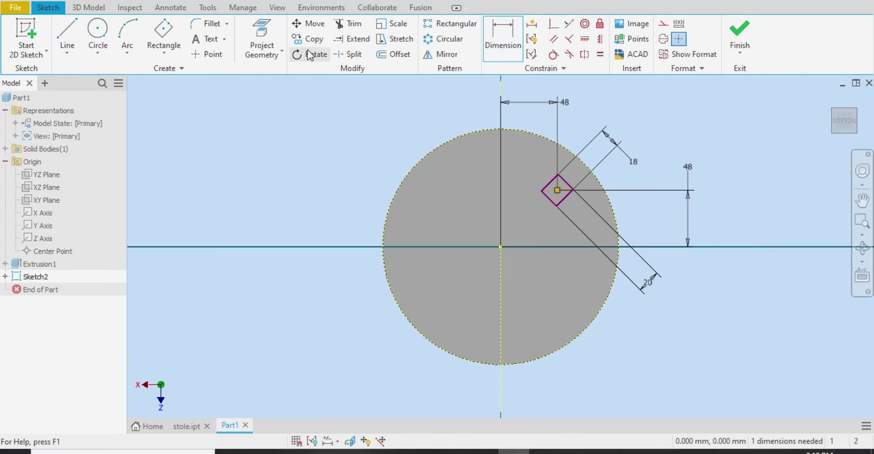
- Set a 45° angle between the projected Z axis and the rectangle's upper-left side, and finish the sketch
{"action": "left_click", "coordinate": [500, 92]}
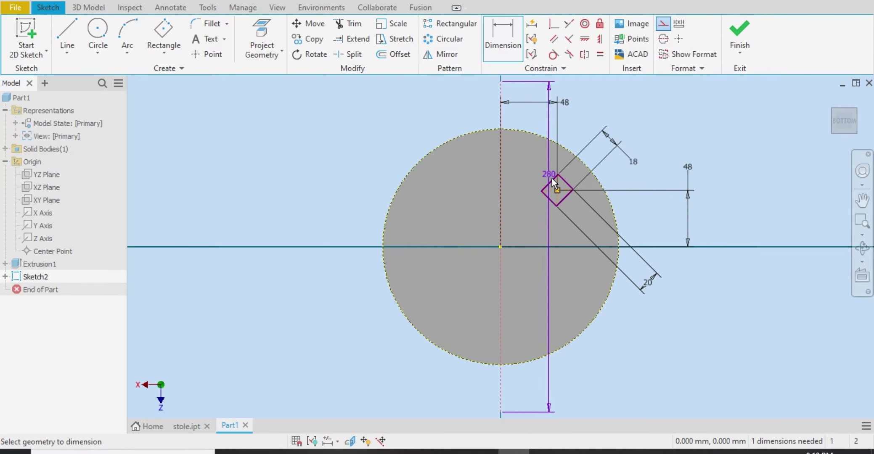
{"action": "left_click", "coordinate": [545, 187]}
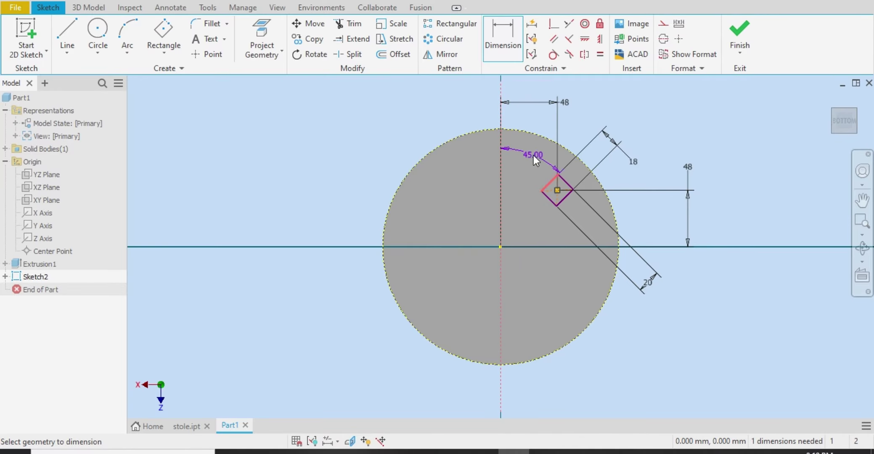
{"action": "left_click", "coordinate": [533, 156]}
{"action": "type", "text": "45"}
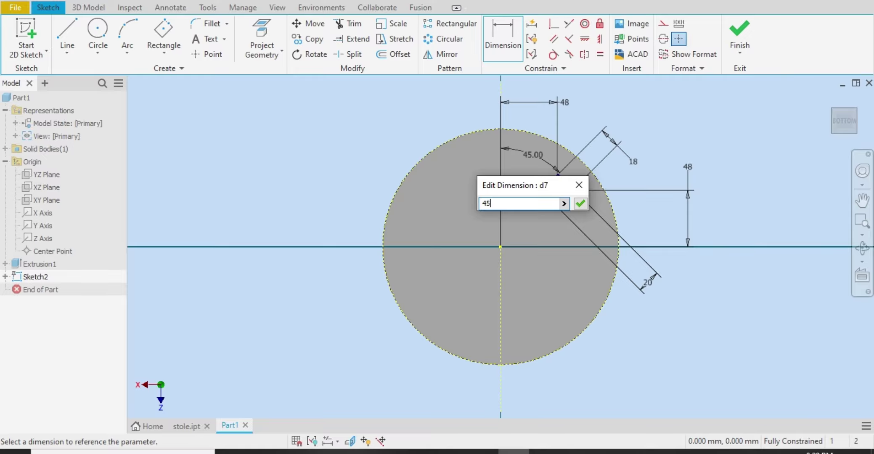
{"action": "key", "text": "Return"}
{"action": "right_click", "coordinate": [675, 160]}
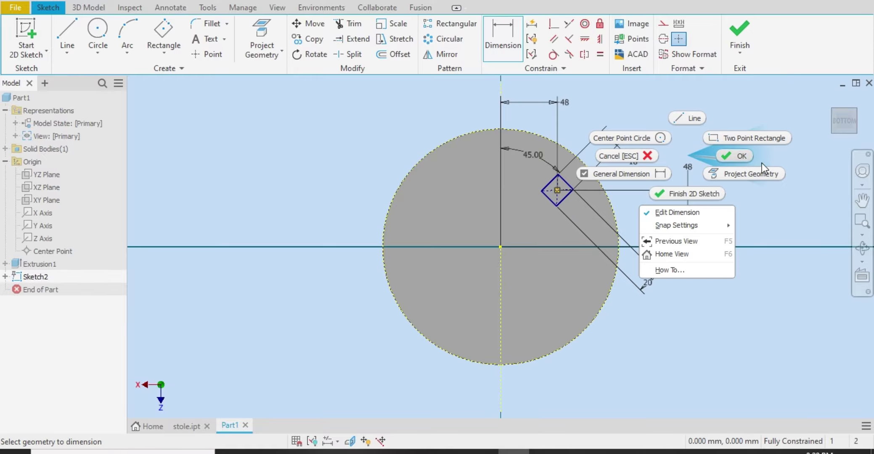
{"action": "left_click", "coordinate": [732, 159]}
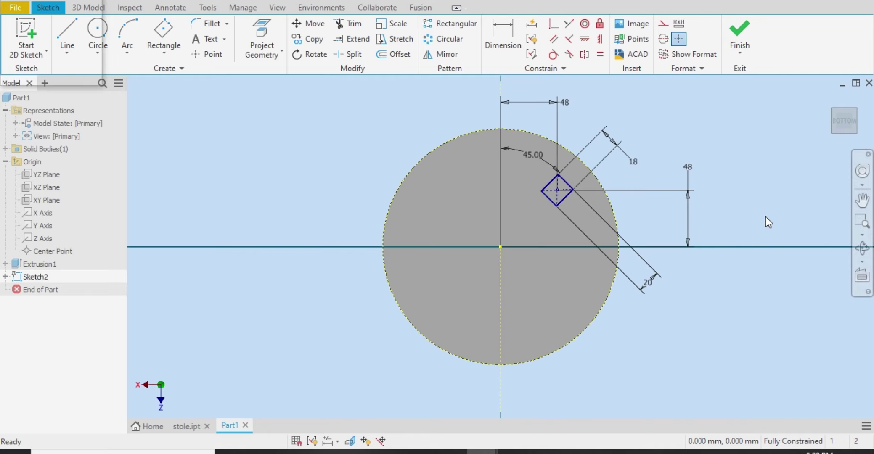
{"action": "left_click", "coordinate": [746, 34]}
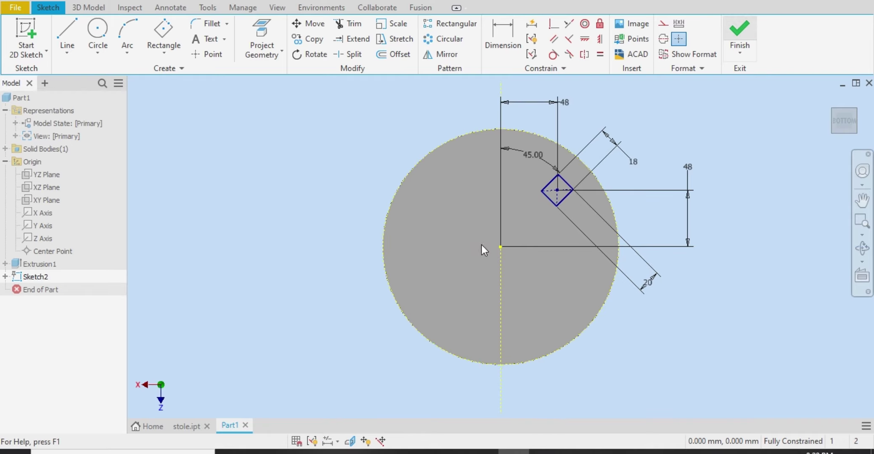
- Create a work plane offset 230 mm downward from the seat's underside face
{"action": "left_click", "coordinate": [830, 99]}
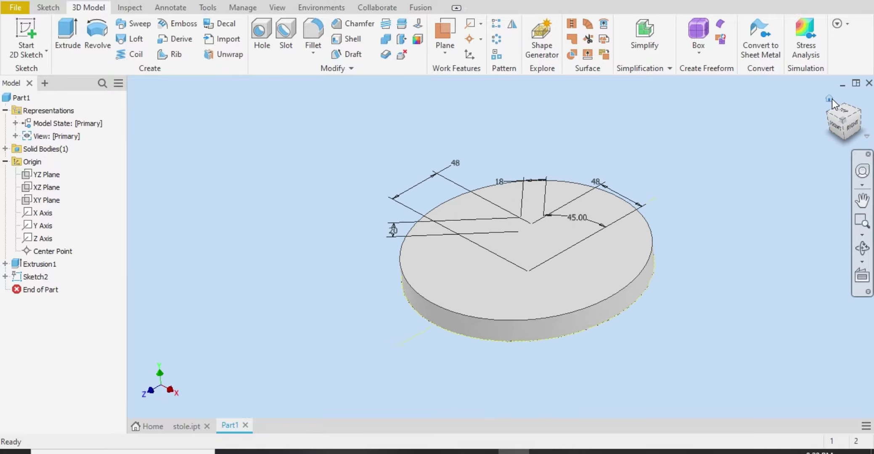
{"action": "left_click", "coordinate": [844, 139]}
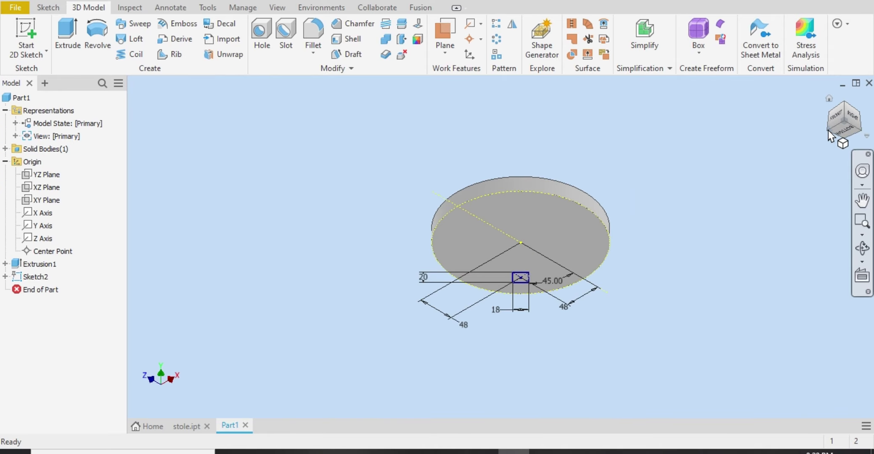
{"action": "left_click", "coordinate": [828, 130]}
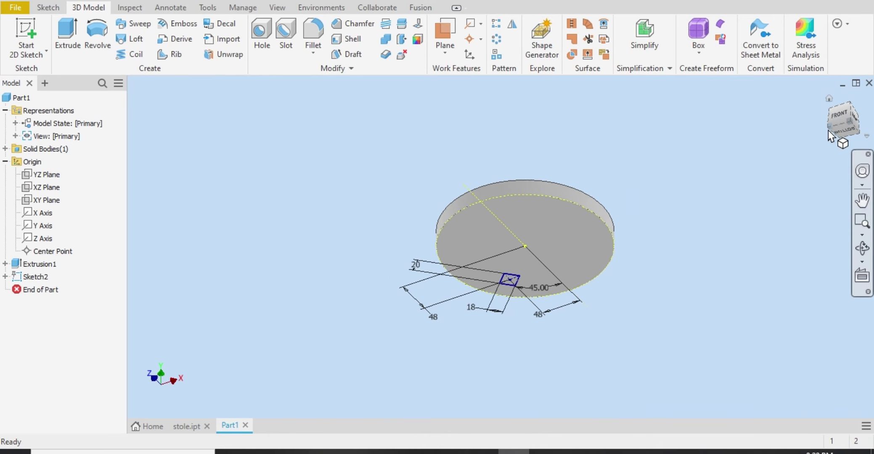
{"action": "left_click", "coordinate": [450, 48]}
{"action": "left_click", "coordinate": [476, 108]}
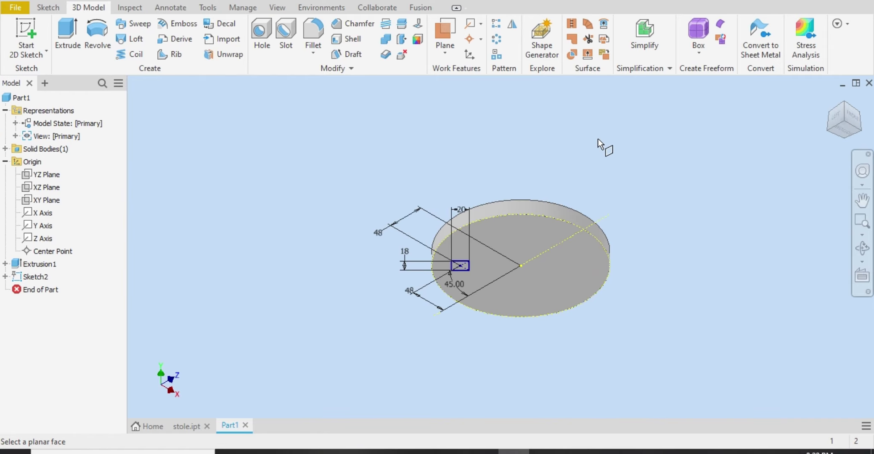
{"action": "left_click", "coordinate": [530, 235]}
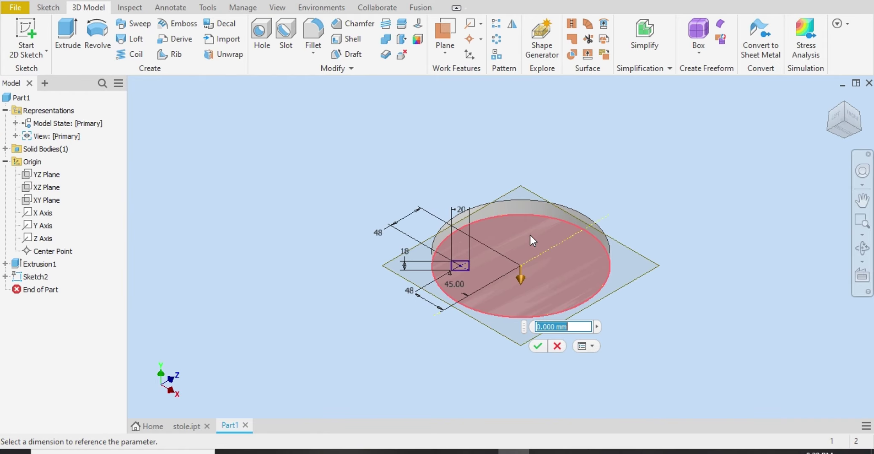
{"action": "left_click_drag", "start_coordinate": [522, 278], "coordinate": [522, 321]}
{"action": "type", "text": "230"}
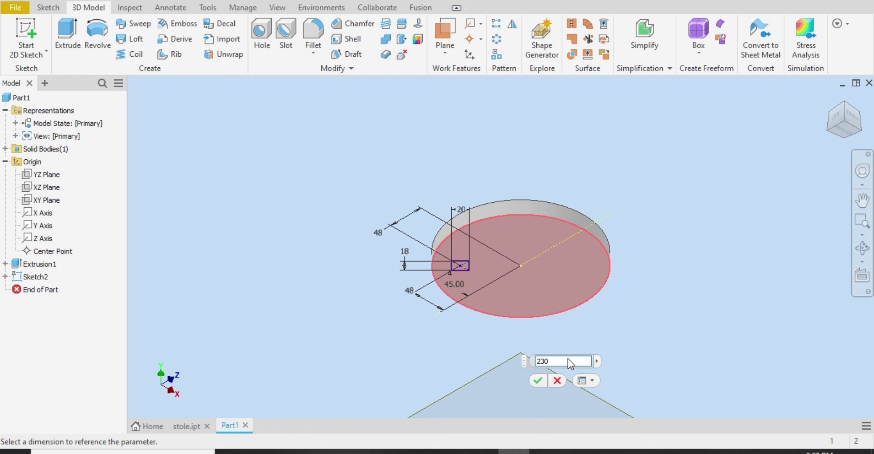
{"action": "key", "text": "Return"}
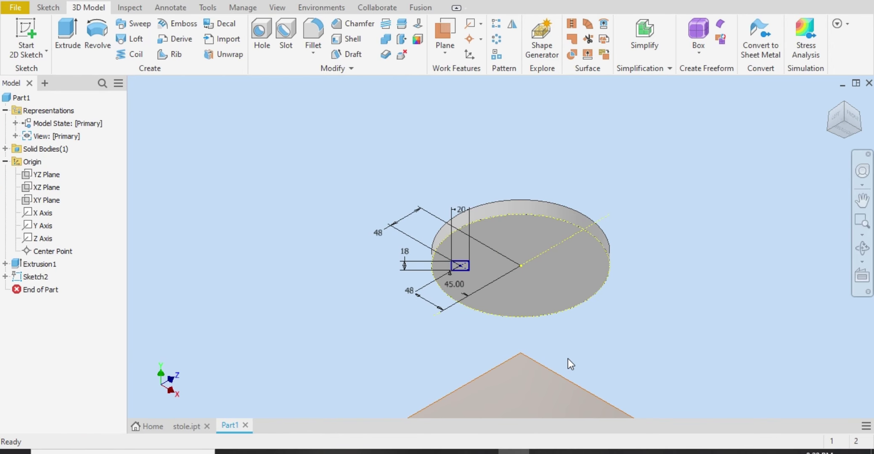
- Turn off the visibility of the rectangle sketch on the seat's underside
{"action": "scroll", "coordinate": [568, 359], "scroll_direction": "down", "scroll_amount": 5}
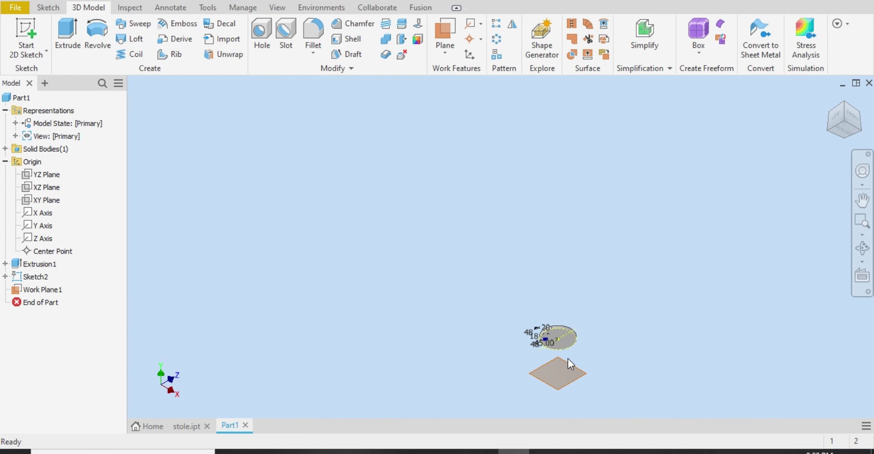
{"action": "scroll", "coordinate": [550, 389], "scroll_direction": "up", "scroll_amount": 3}
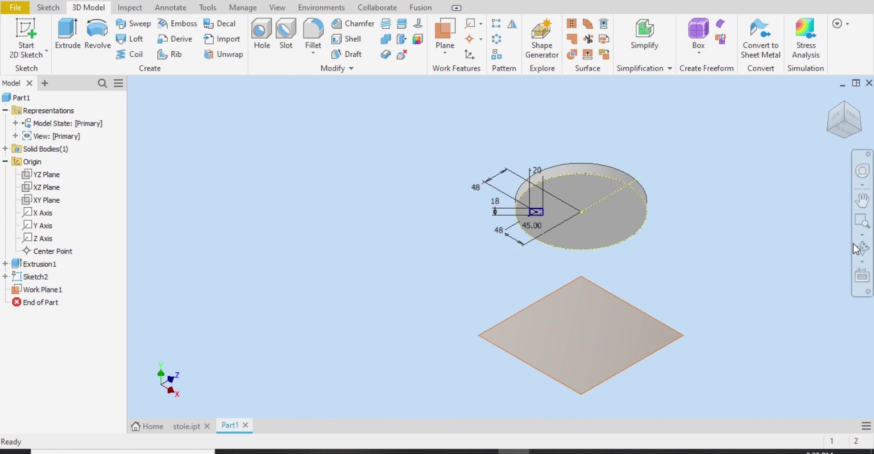
{"action": "left_click", "coordinate": [862, 201]}
{"action": "left_click_drag", "start_coordinate": [736, 200], "coordinate": [650, 170]}
{"action": "right_click", "coordinate": [650, 170]}
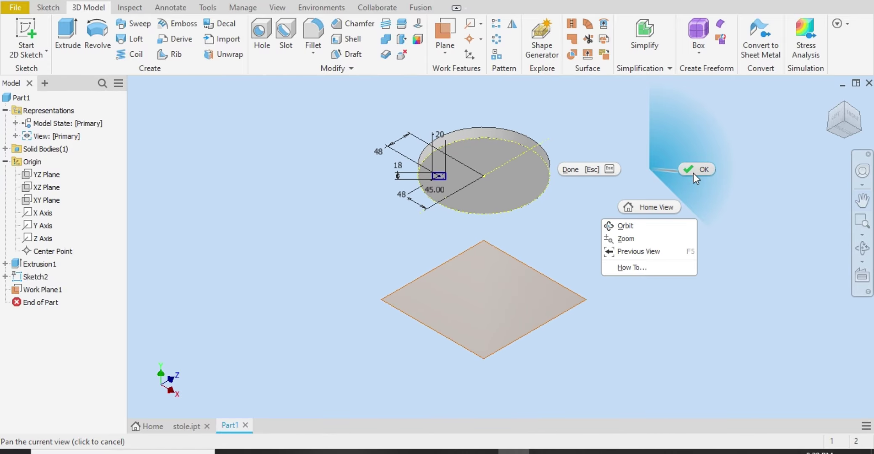
{"action": "left_click", "coordinate": [697, 173]}
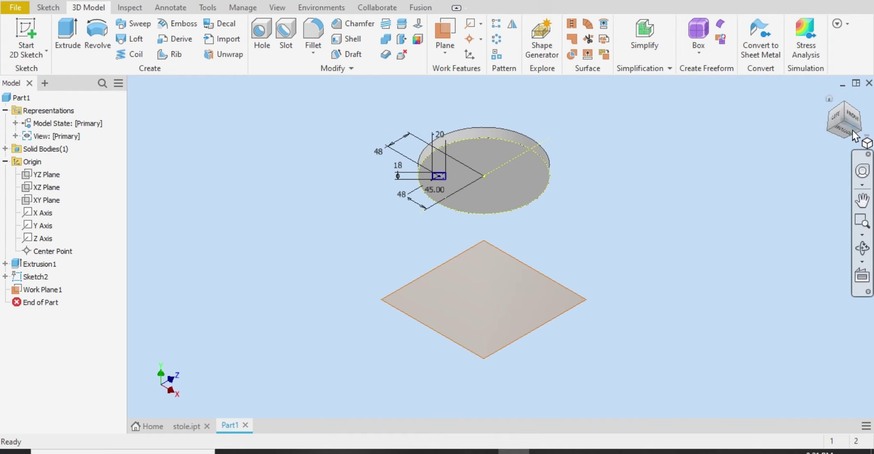
{"action": "left_click", "coordinate": [844, 119]}
{"action": "left_click", "coordinate": [870, 109]}
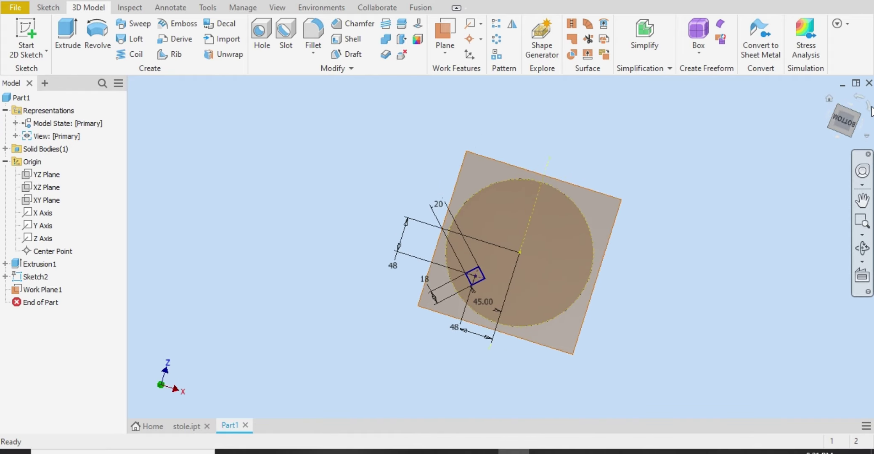
{"action": "left_click", "coordinate": [870, 109]}
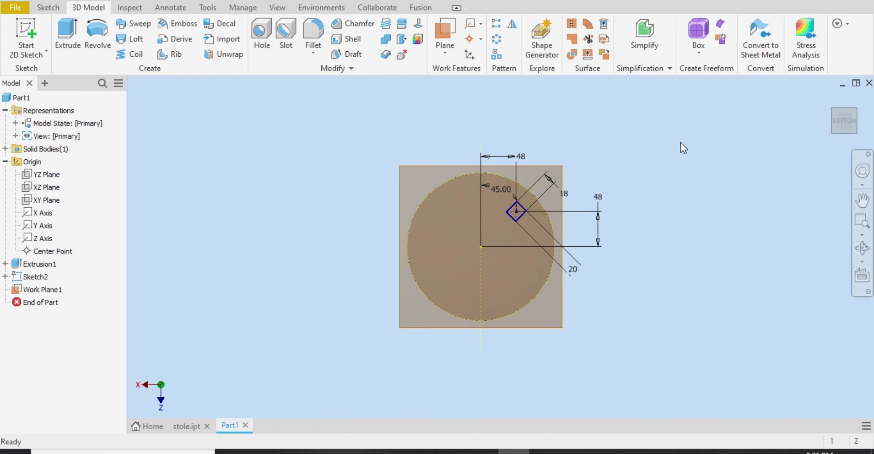
{"action": "right_click", "coordinate": [34, 280]}
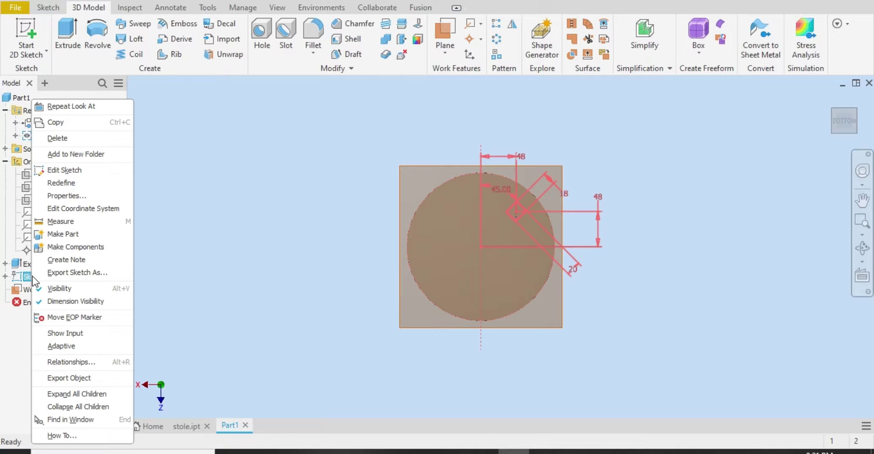
{"action": "left_click", "coordinate": [86, 288]}
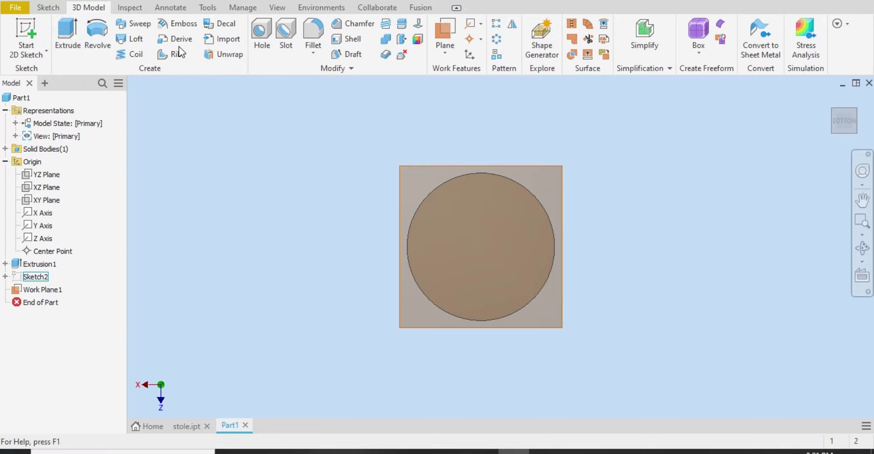
- Start a new sketch on the offset work plane and try to project the cut edges into it
{"action": "left_click", "coordinate": [24, 30]}
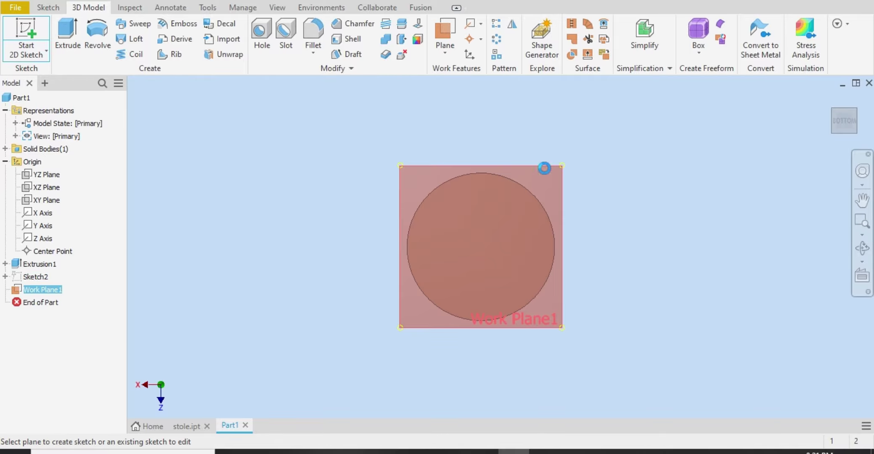
{"action": "left_click", "coordinate": [543, 172]}
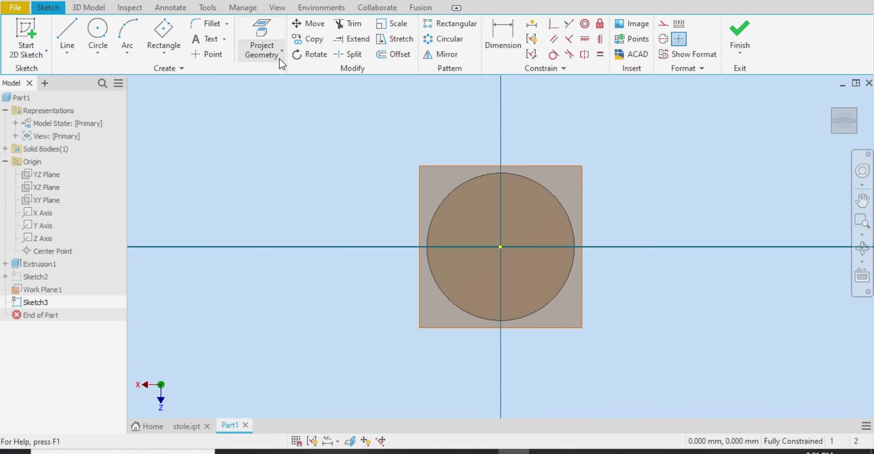
{"action": "left_click", "coordinate": [279, 59]}
{"action": "left_click", "coordinate": [294, 101]}
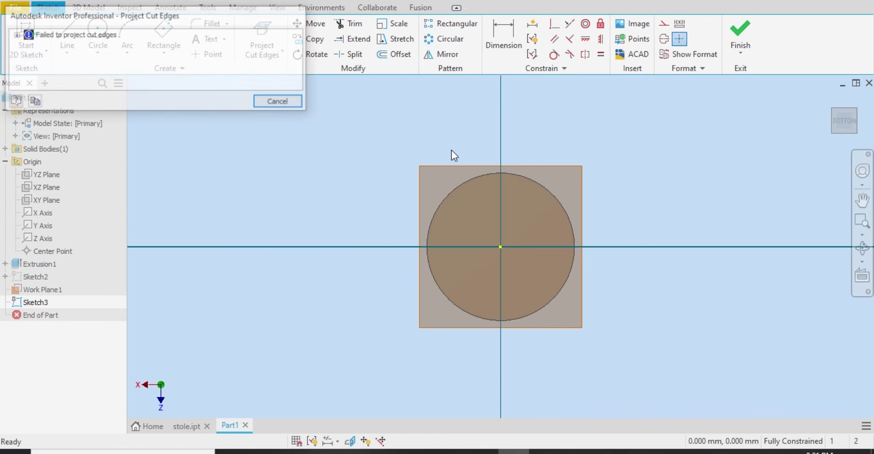
- Dismiss the failed cut-edge projection and project the seat's circular edge into the sketch on the offset work plane
{"action": "left_click", "coordinate": [290, 106]}
{"action": "left_click", "coordinate": [276, 53]}
{"action": "left_click", "coordinate": [313, 76]}
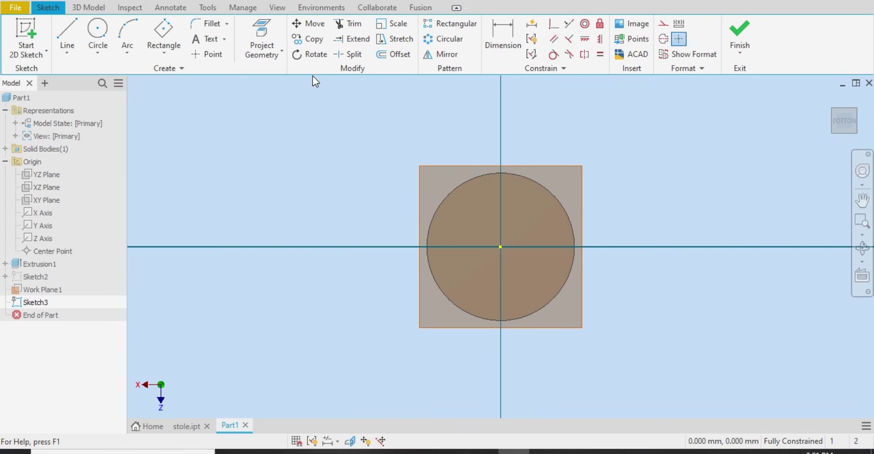
{"action": "left_click", "coordinate": [544, 189]}
{"action": "right_click", "coordinate": [401, 122]}
{"action": "left_click", "coordinate": [451, 122]}
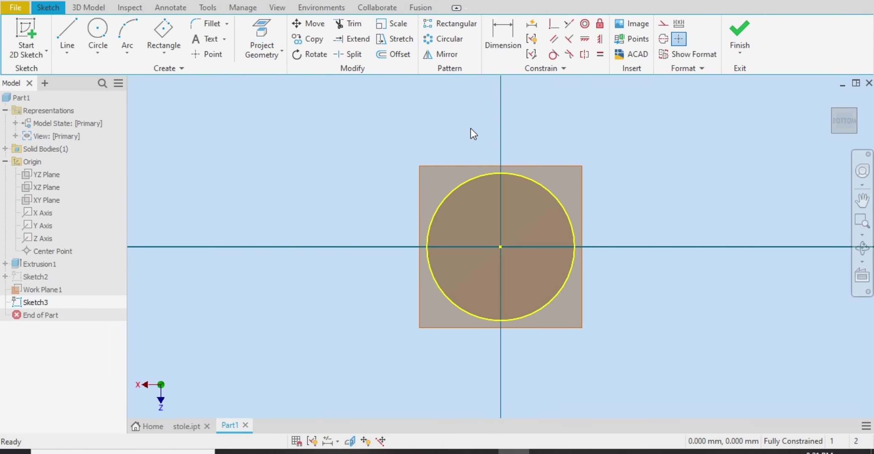
- Project the origin's Z axis into the sketch
{"action": "left_click", "coordinate": [262, 40]}
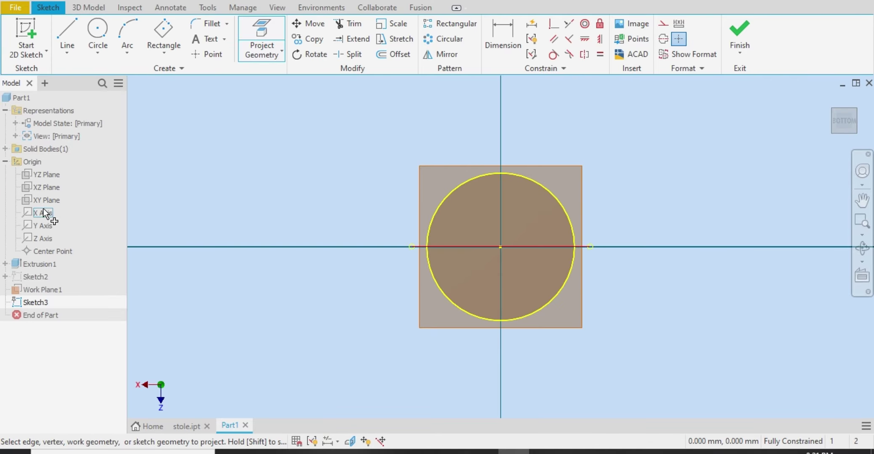
{"action": "left_click", "coordinate": [44, 236]}
{"action": "right_click", "coordinate": [326, 223]}
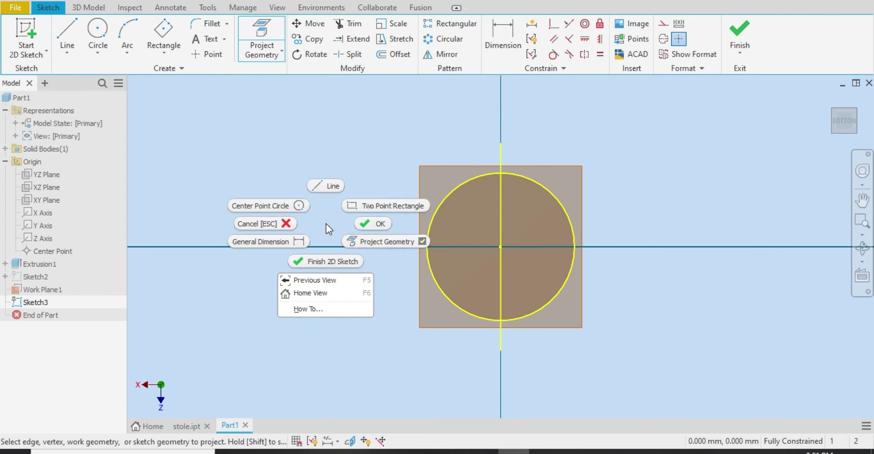
{"action": "left_click", "coordinate": [373, 223]}
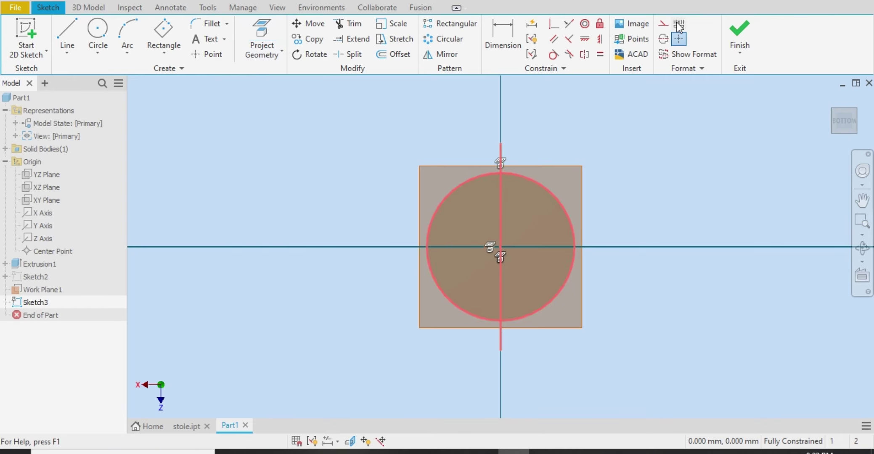
- Convert the projected circle and Z axis to construction lines
{"action": "left_click", "coordinate": [678, 39]}
{"action": "left_click", "coordinate": [669, 23]}
{"action": "left_click", "coordinate": [596, 192]}
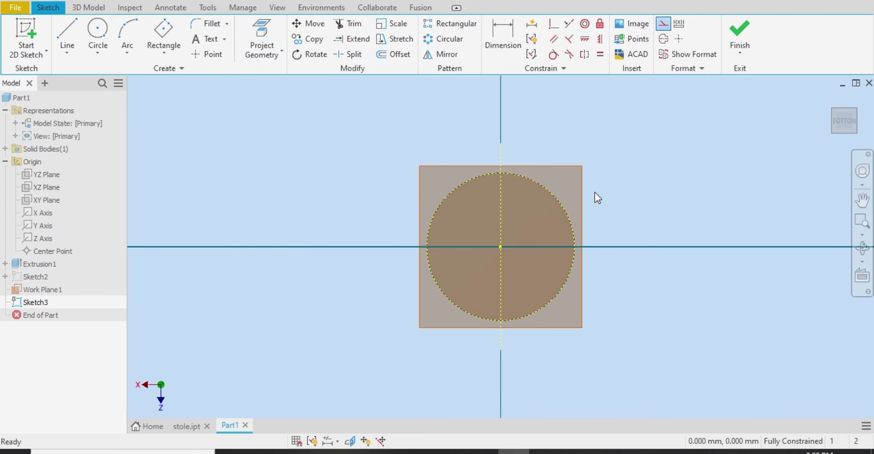
- Sketch a tilted three-point center rectangle about 49 mm long across the circle's upper-right edge
{"action": "left_click", "coordinate": [151, 30]}
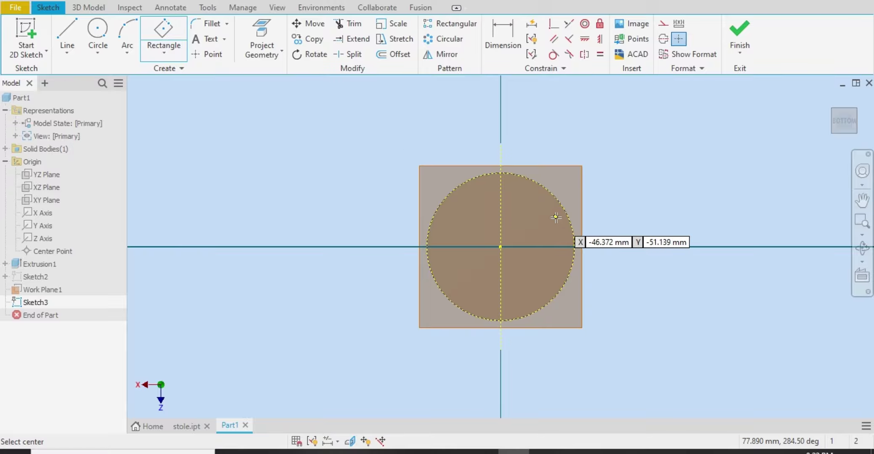
{"action": "scroll", "coordinate": [541, 216], "scroll_direction": "up", "scroll_amount": 3}
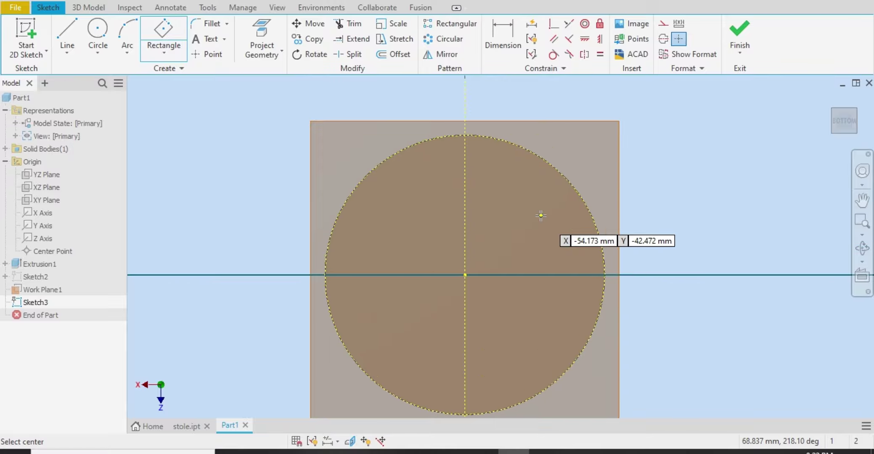
{"action": "left_click", "coordinate": [553, 194]}
{"action": "left_click", "coordinate": [527, 215]}
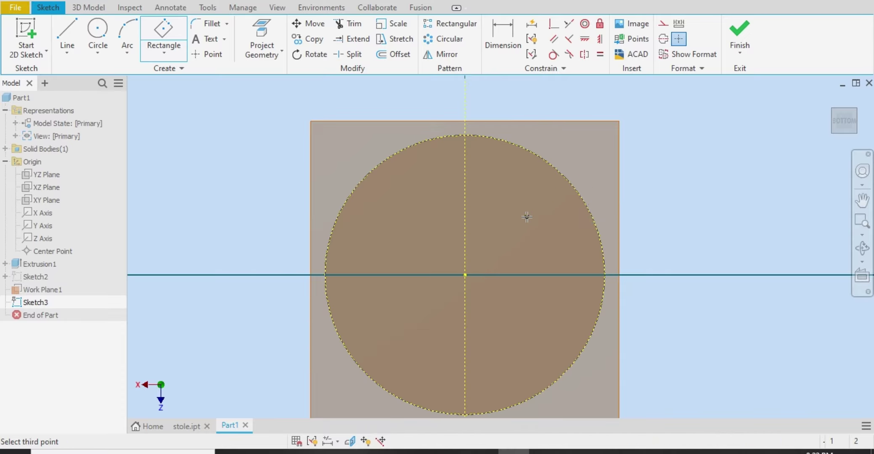
{"action": "left_click", "coordinate": [516, 203]}
{"action": "right_click", "coordinate": [518, 202]}
{"action": "left_click", "coordinate": [569, 204]}
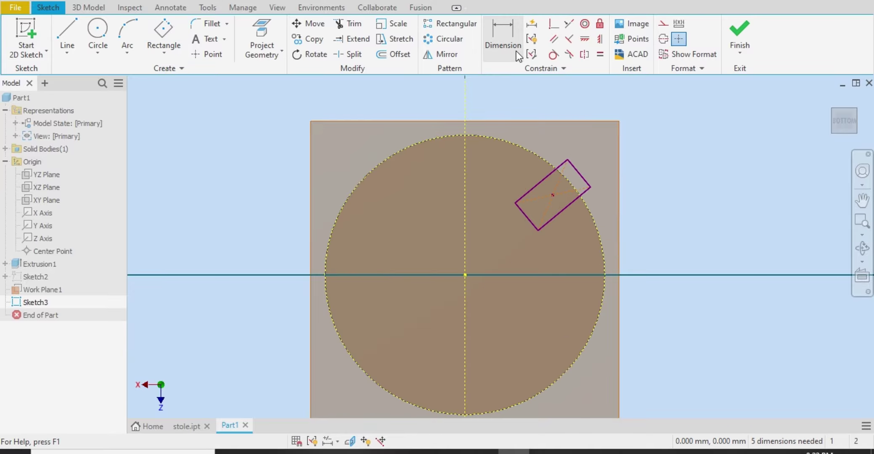
- Set a 45° angle between the projected Z axis and the rectangle's upper-left side
{"action": "left_click", "coordinate": [514, 49]}
{"action": "left_click", "coordinate": [465, 149]}
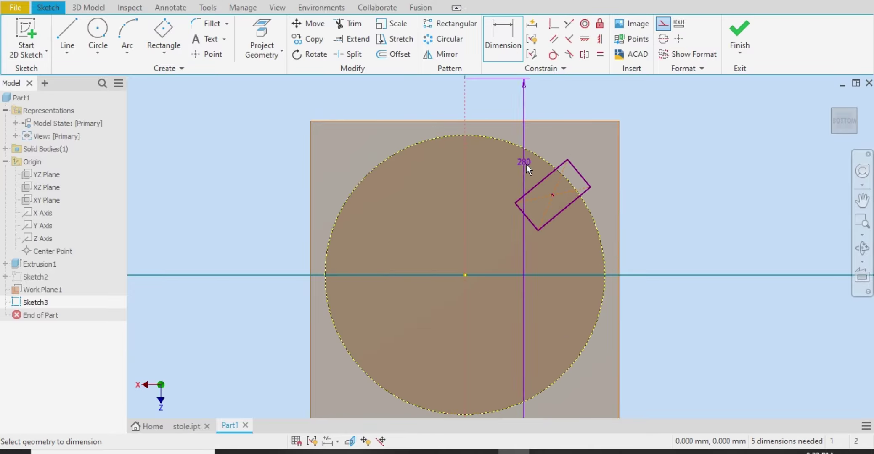
{"action": "left_click", "coordinate": [522, 195]}
{"action": "left_click", "coordinate": [504, 165]}
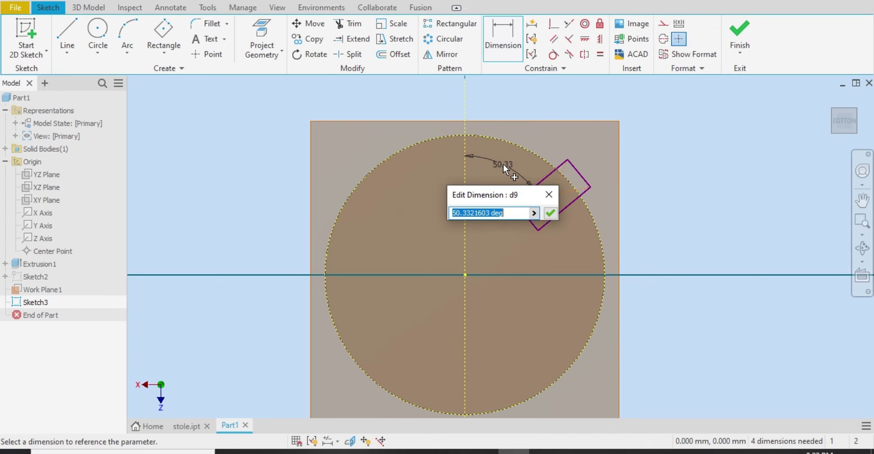
{"action": "type", "text": "45"}
{"action": "key", "text": "Return"}
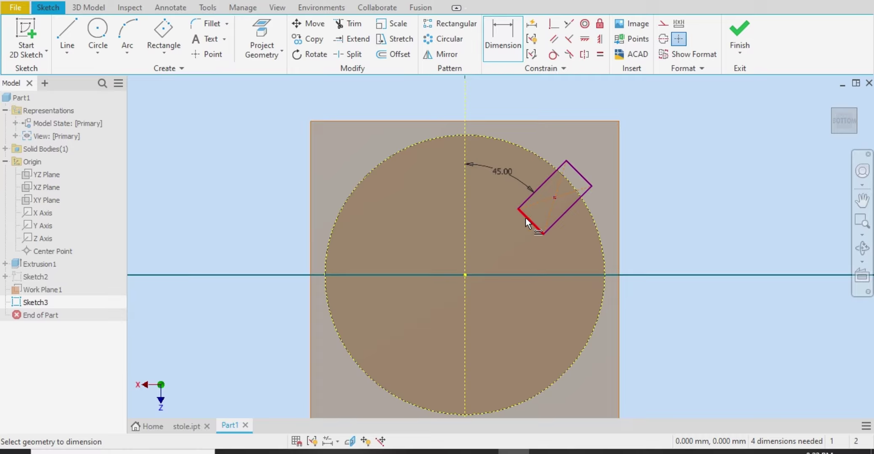
- Set the rectangle's center 58 mm horizontally and 58 mm vertically from the sketch origin
{"action": "left_click", "coordinate": [469, 274]}
{"action": "left_click", "coordinate": [555, 197]}
{"action": "left_click", "coordinate": [527, 101]}
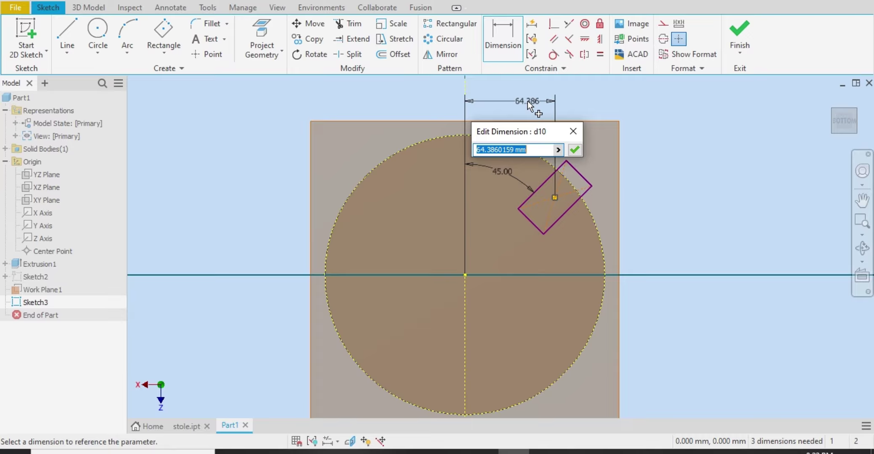
{"action": "type", "text": "58"}
{"action": "key", "text": "Return"}
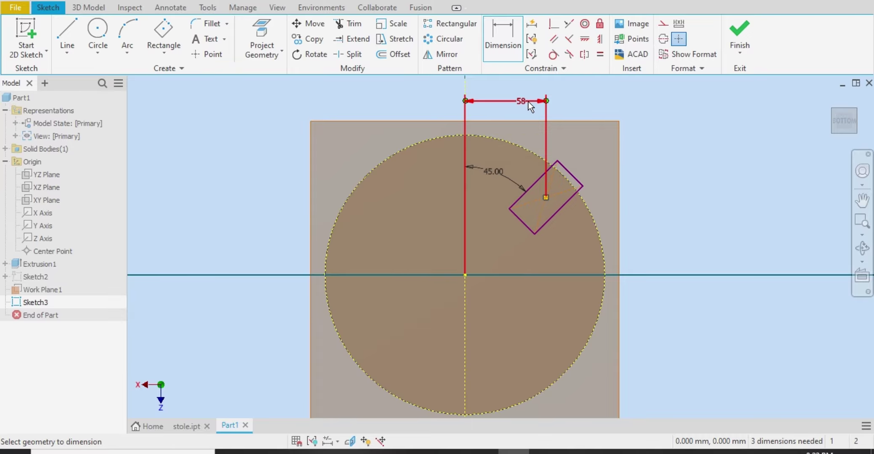
{"action": "left_click", "coordinate": [466, 275]}
{"action": "left_click", "coordinate": [691, 142]}
{"action": "type", "text": "5"}
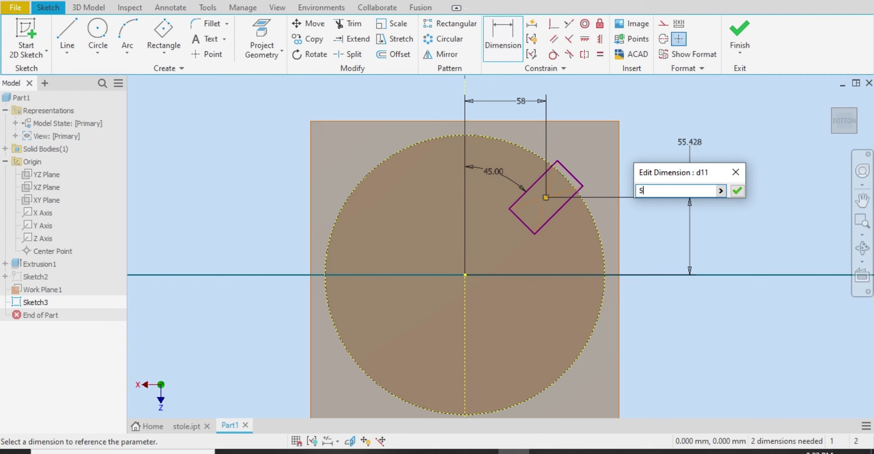
{"action": "type", "text": "8"}
{"action": "key", "text": "Return"}
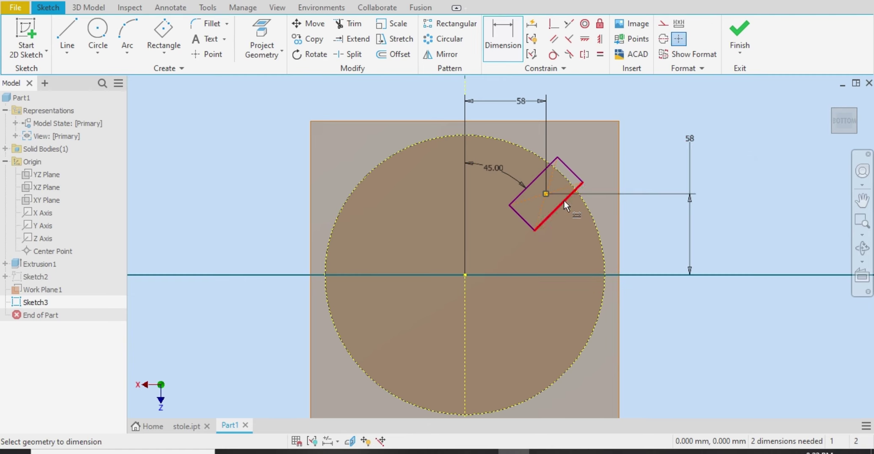
- Add an aligned dimension of 20 mm to the rectangle's lower-right side
{"action": "left_click", "coordinate": [564, 201]}
{"action": "right_click", "coordinate": [653, 239]}
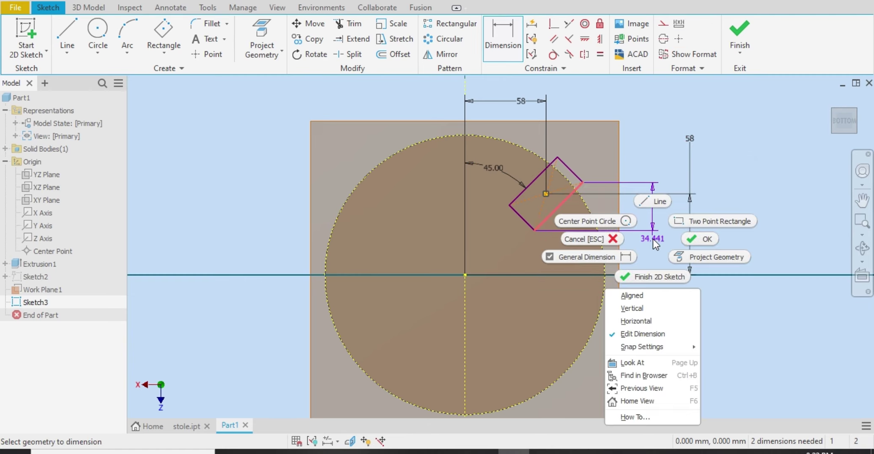
{"action": "left_click", "coordinate": [644, 296]}
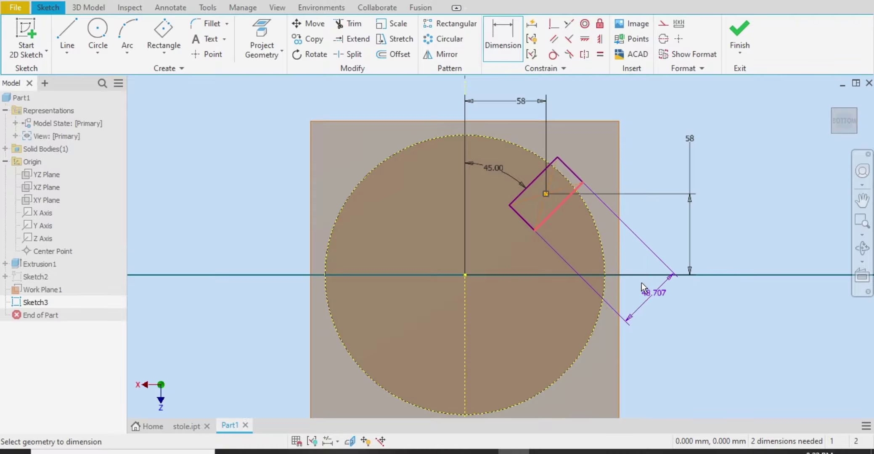
{"action": "left_click", "coordinate": [640, 262]}
{"action": "type", "text": "20"}
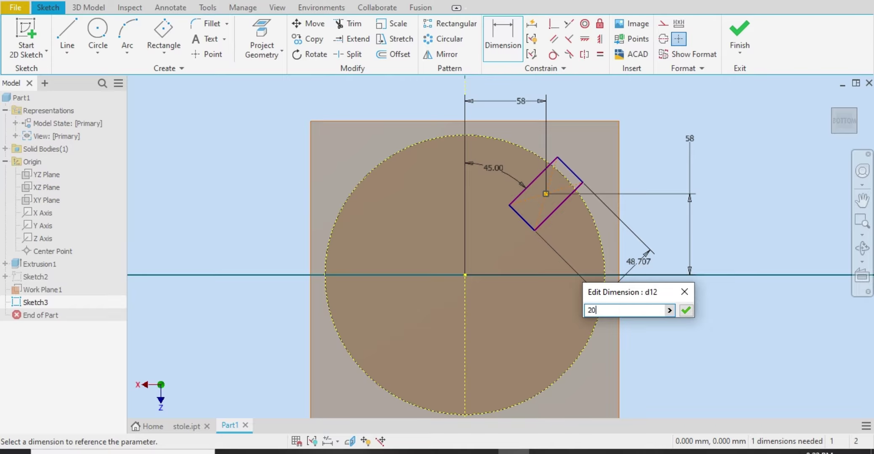
{"action": "key", "text": "Return"}
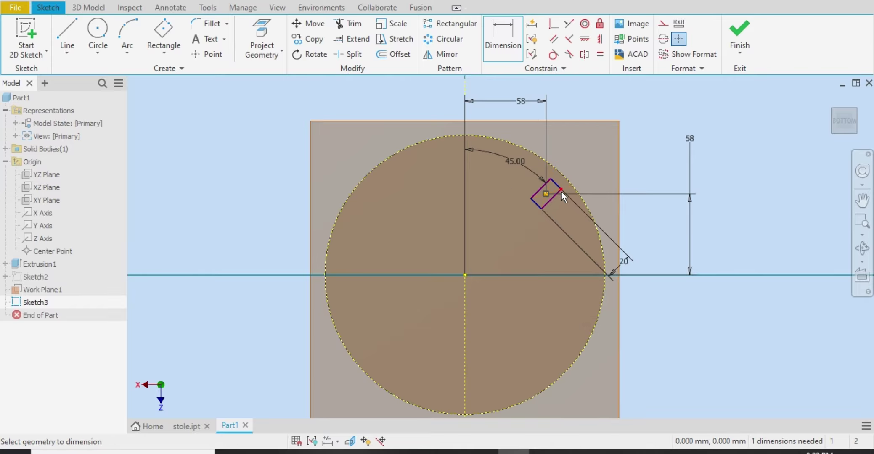
{"action": "left_click", "coordinate": [555, 181]}
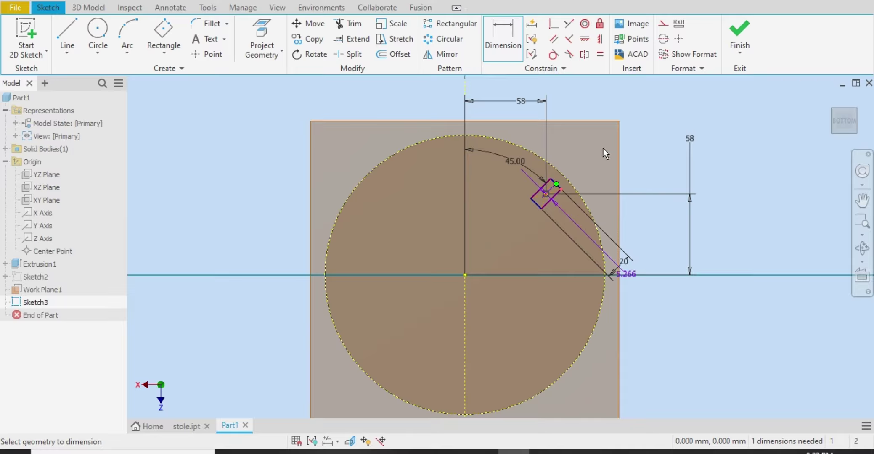
{"action": "left_click", "coordinate": [608, 146]}
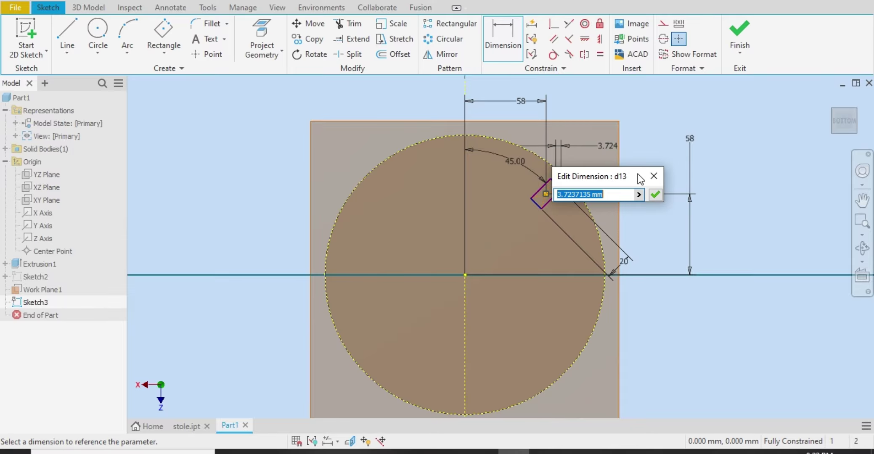
{"action": "left_click", "coordinate": [656, 173]}
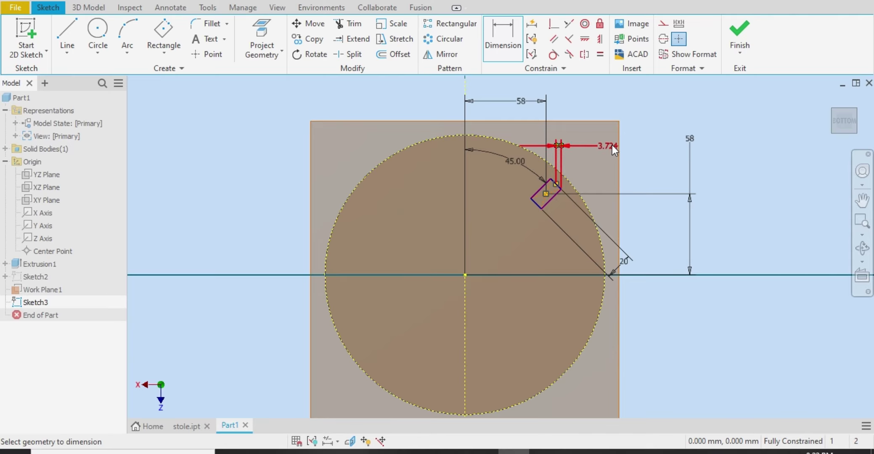
{"action": "right_click", "coordinate": [612, 145]}
{"action": "key", "text": "Escape"}
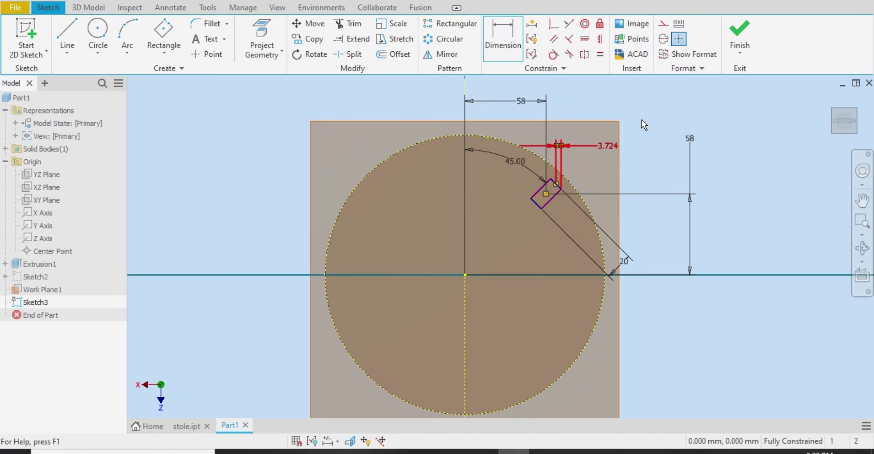
{"action": "double_click", "coordinate": [602, 147]}
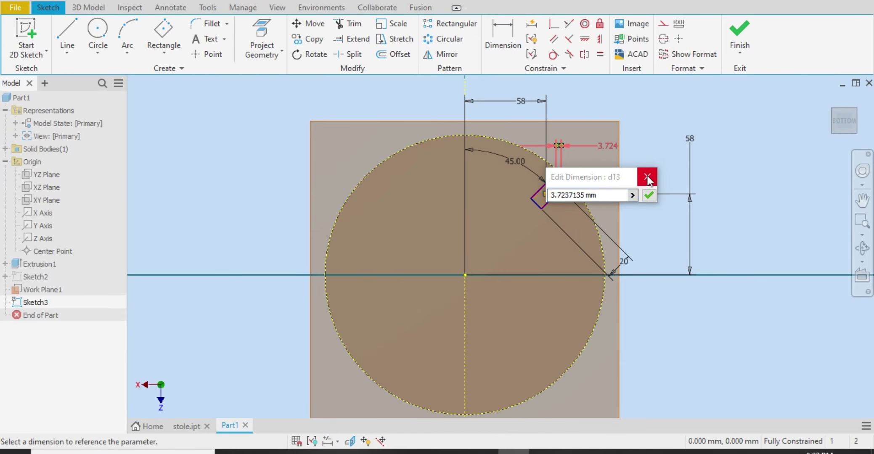
{"action": "left_click", "coordinate": [648, 177]}
{"action": "right_click", "coordinate": [609, 145]}
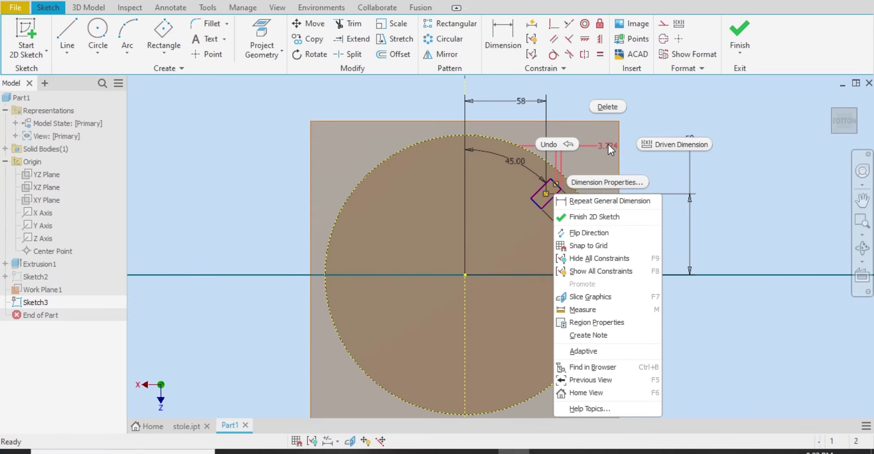
{"action": "left_click", "coordinate": [608, 107]}
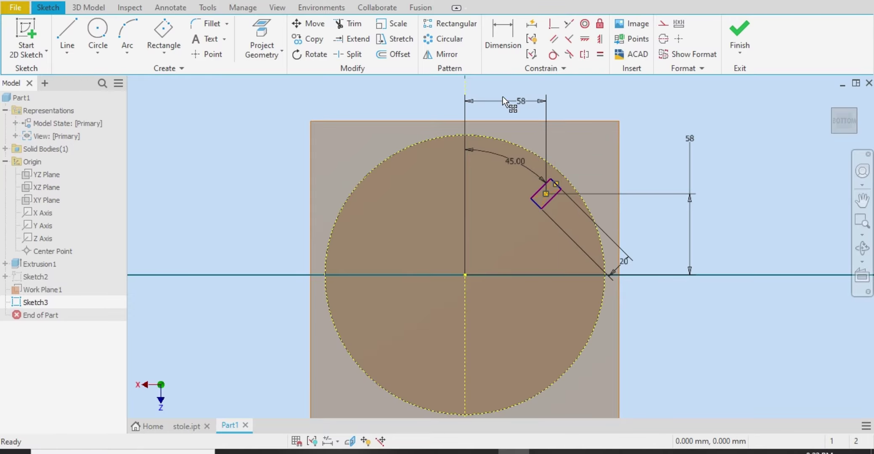
- Set the distance between the rectangle's upper-left and lower-right sides to 18 mm and finish the sketch
{"action": "left_click", "coordinate": [516, 54]}
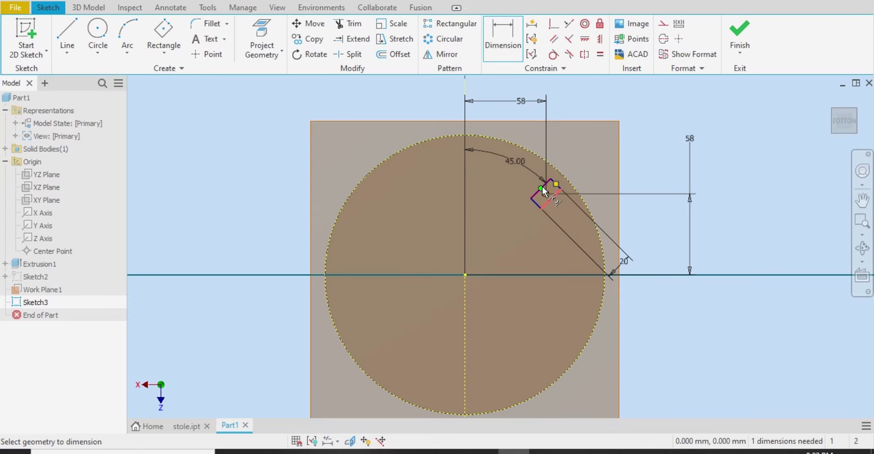
{"action": "left_click", "coordinate": [543, 186]}
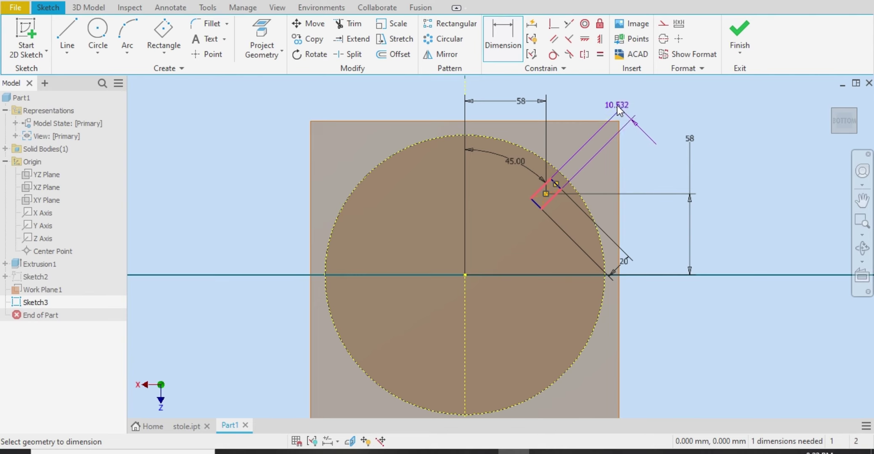
{"action": "left_click", "coordinate": [618, 106]}
{"action": "type", "text": "18"}
{"action": "key", "text": "Return"}
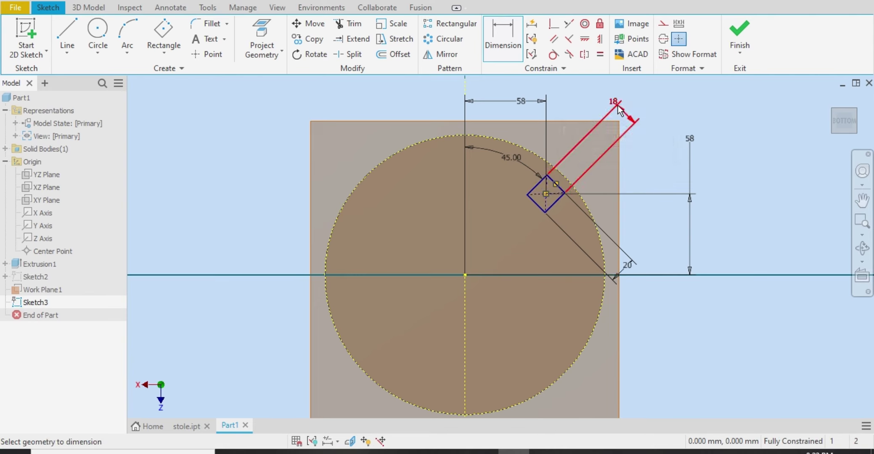
{"action": "right_click", "coordinate": [681, 119]}
{"action": "left_click", "coordinate": [725, 119]}
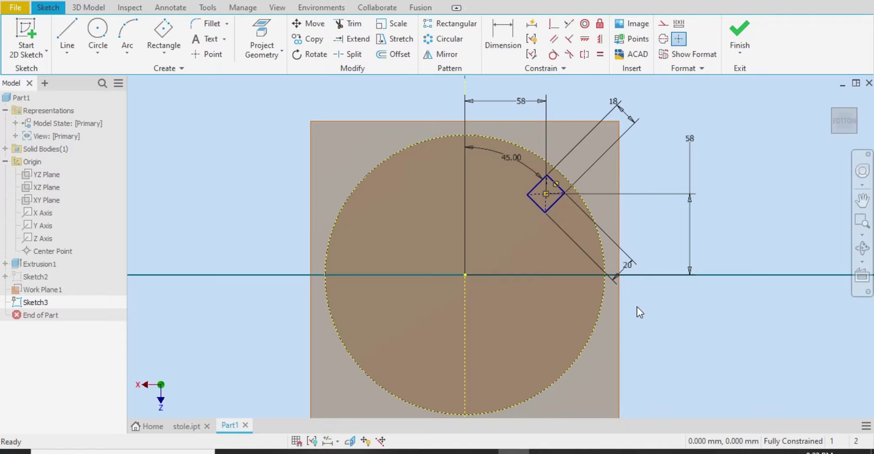
{"action": "left_click", "coordinate": [745, 37]}
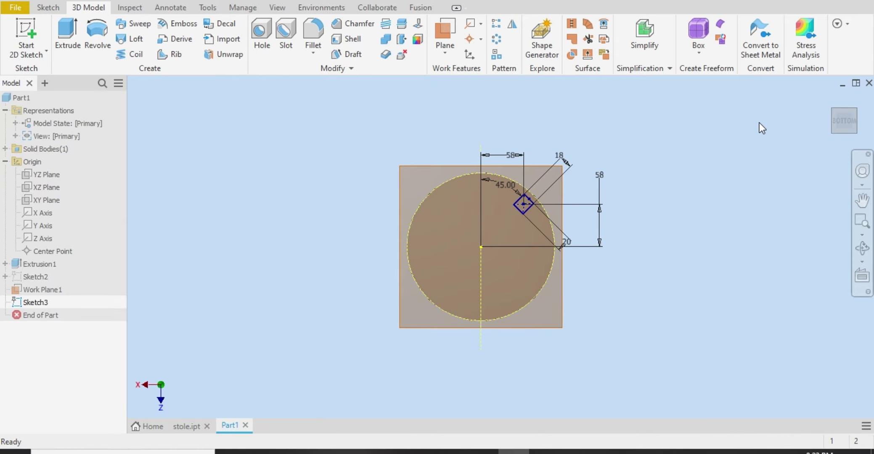
- Loft the leg between the rectangle under the seat and the rectangle on the offset plane, and hide the work plane
{"action": "left_click", "coordinate": [856, 109]}
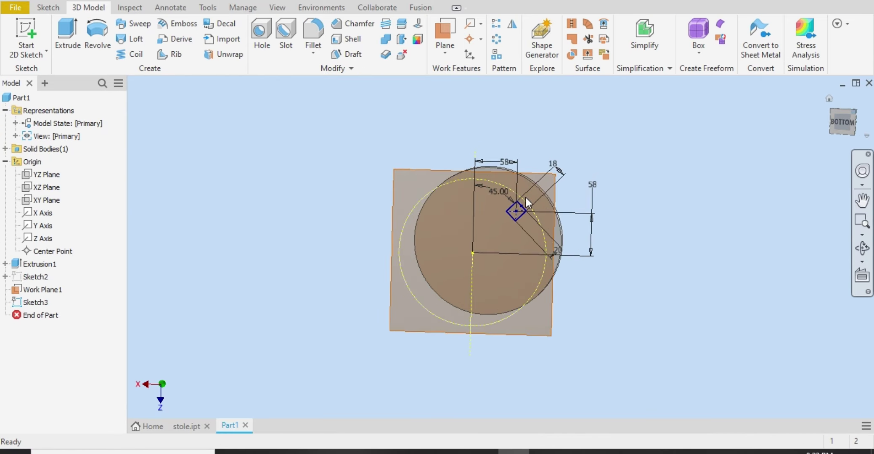
{"action": "right_click", "coordinate": [42, 279]}
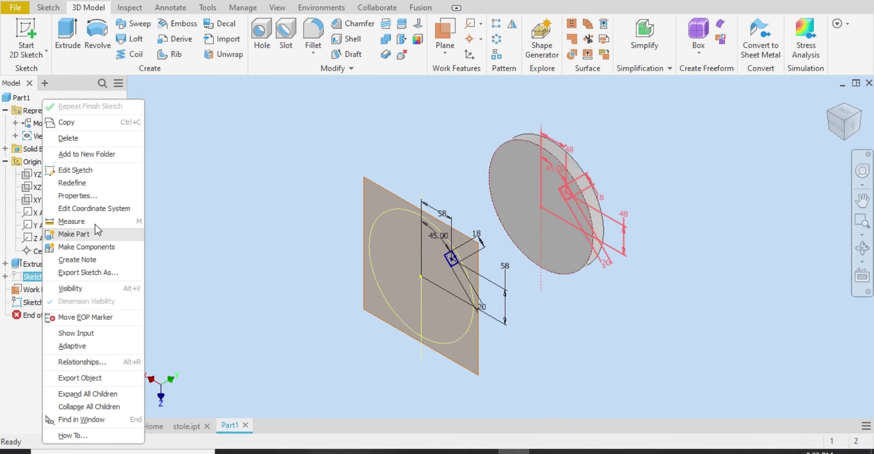
{"action": "left_click", "coordinate": [97, 286]}
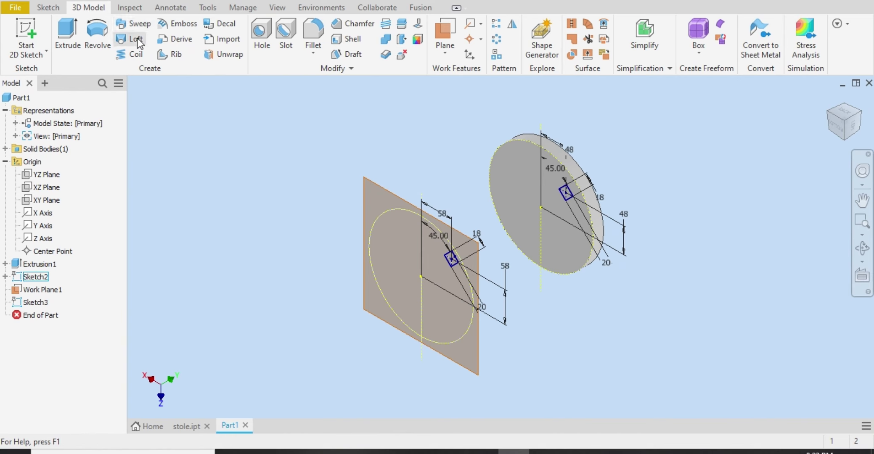
{"action": "left_click", "coordinate": [566, 197]}
{"action": "left_click", "coordinate": [458, 257]}
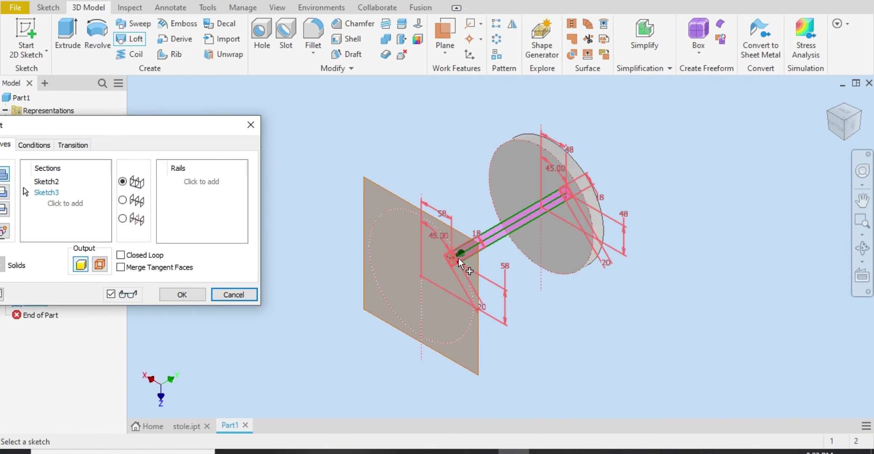
{"action": "left_click", "coordinate": [198, 296]}
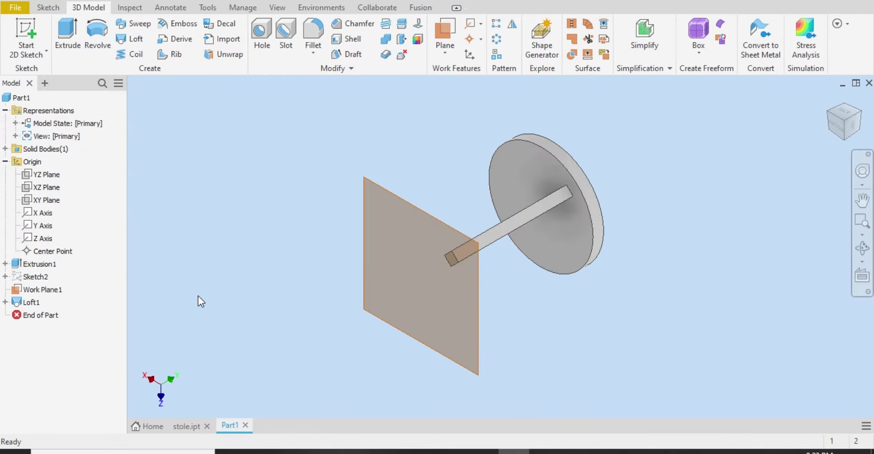
{"action": "right_click", "coordinate": [417, 206]}
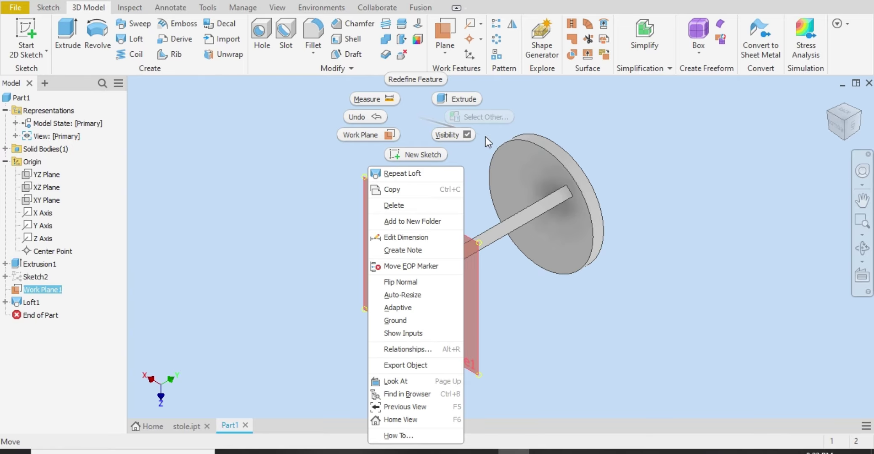
{"action": "left_click", "coordinate": [465, 134]}
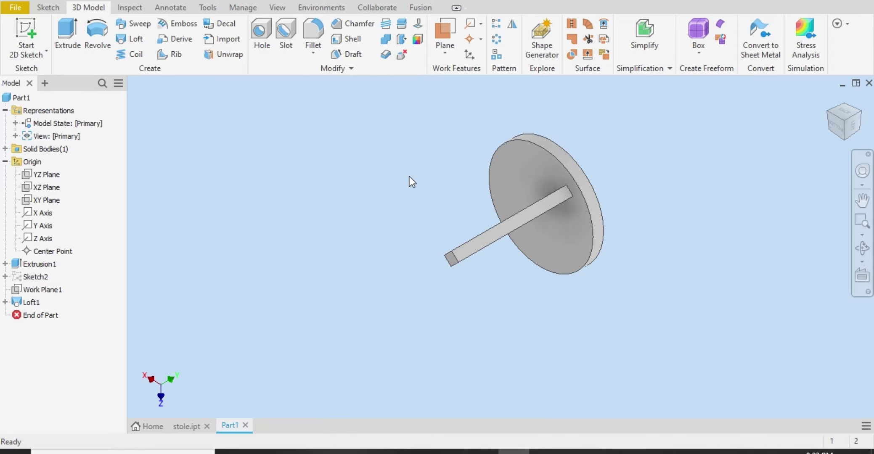
- Create a circular pattern of the lofted leg around the round seat's axis, with a count of 4 over 360 degrees
{"action": "left_click", "coordinate": [830, 130]}
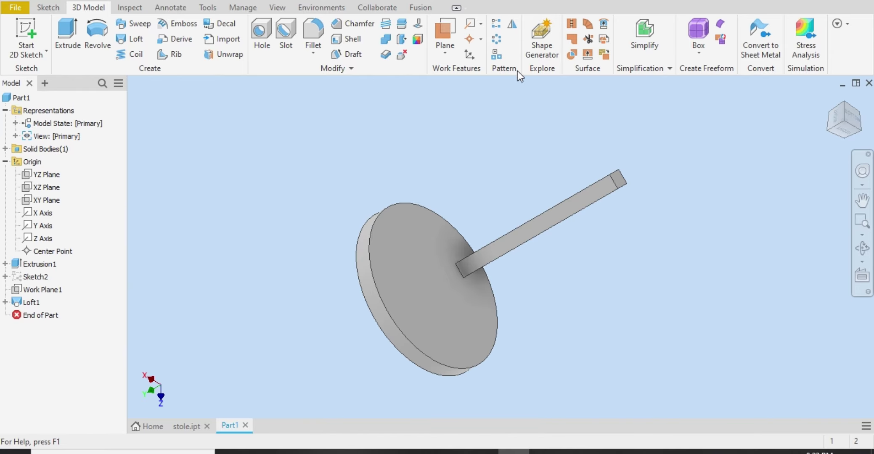
{"action": "left_click", "coordinate": [497, 44]}
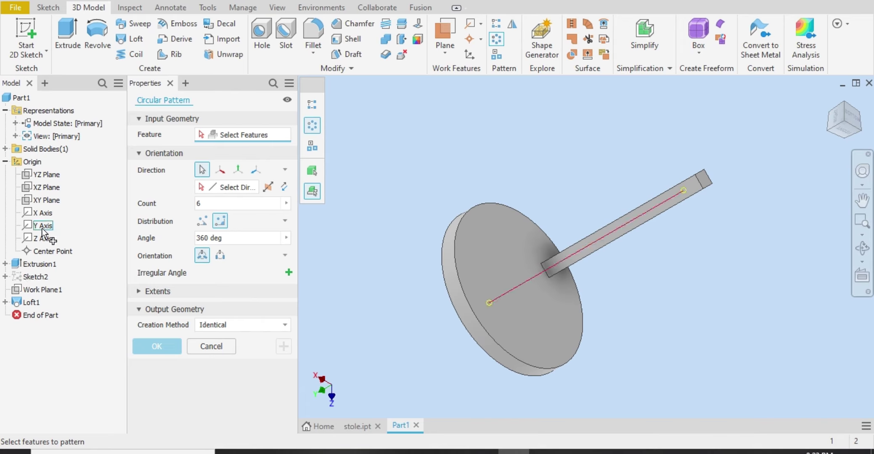
{"action": "left_click", "coordinate": [29, 304]}
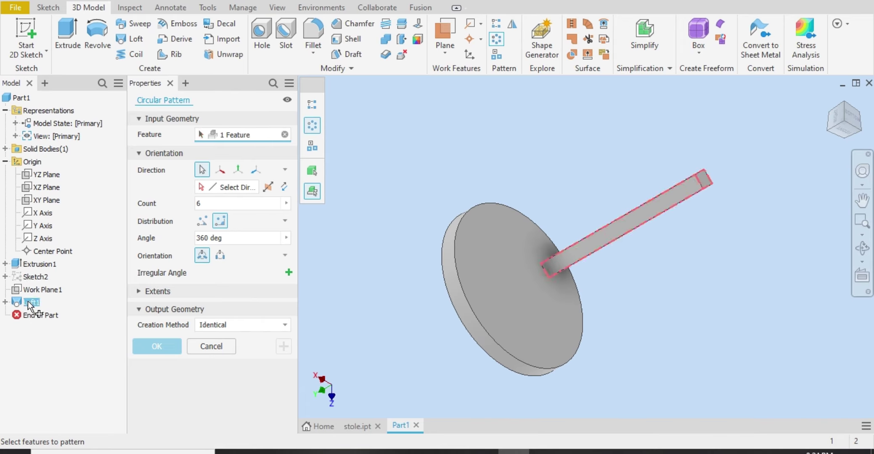
{"action": "left_click", "coordinate": [215, 189]}
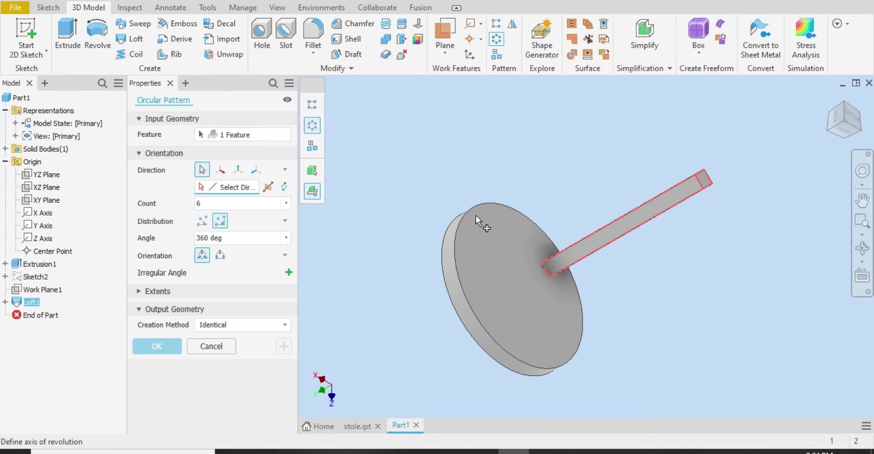
{"action": "left_click", "coordinate": [462, 219]}
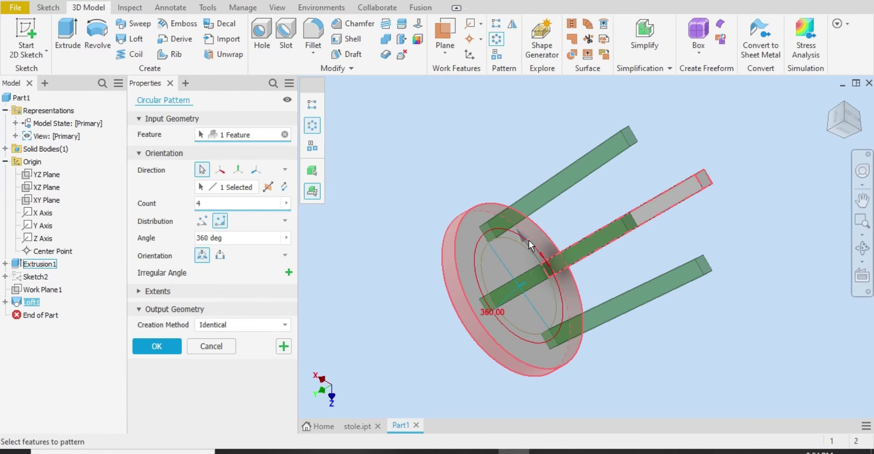
{"action": "left_click", "coordinate": [861, 111]}
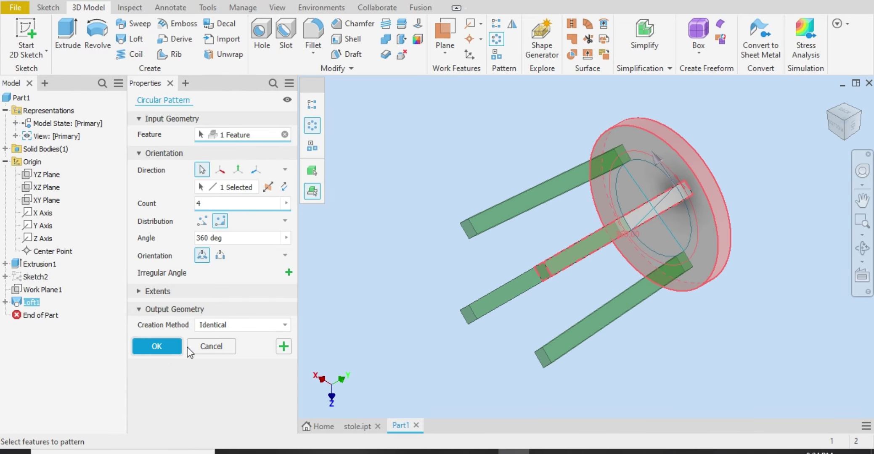
{"action": "left_click", "coordinate": [181, 347]}
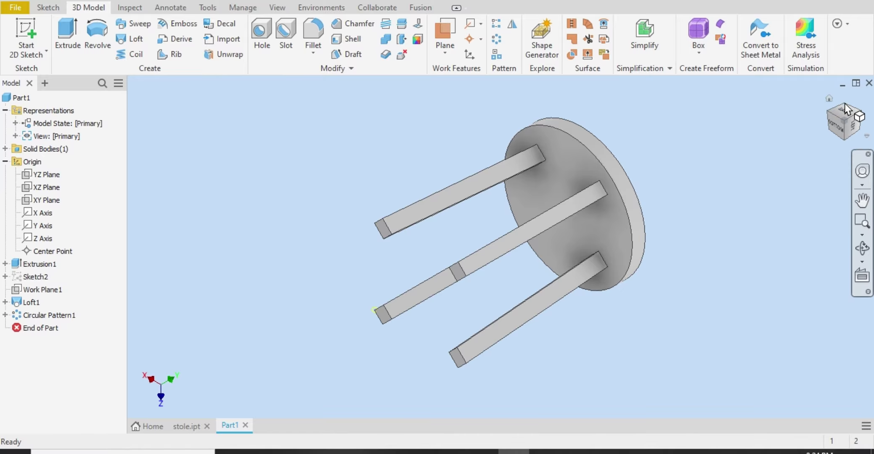
- Orient the stool upright in an isometric view with the seat on top, and center the whole model
{"action": "left_click", "coordinate": [845, 104]}
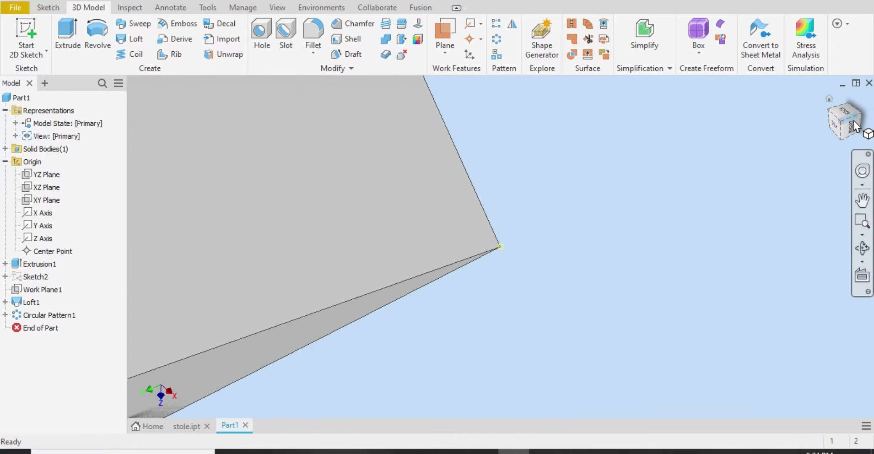
{"action": "left_click", "coordinate": [854, 126]}
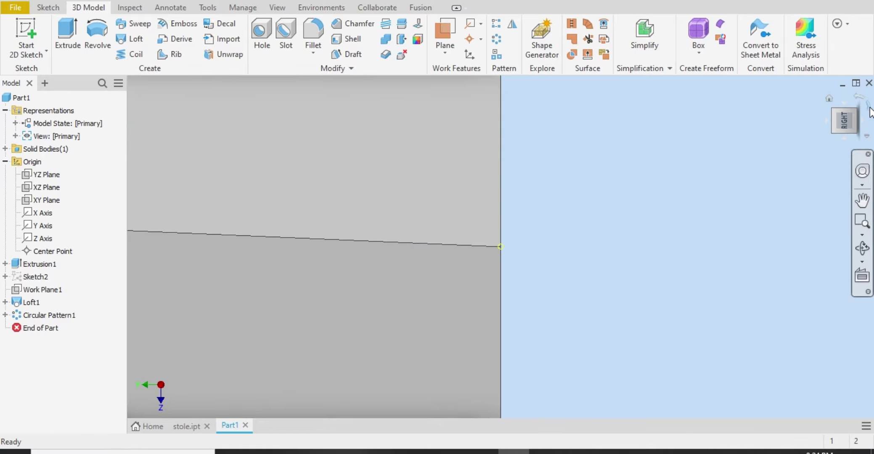
{"action": "left_click", "coordinate": [869, 110]}
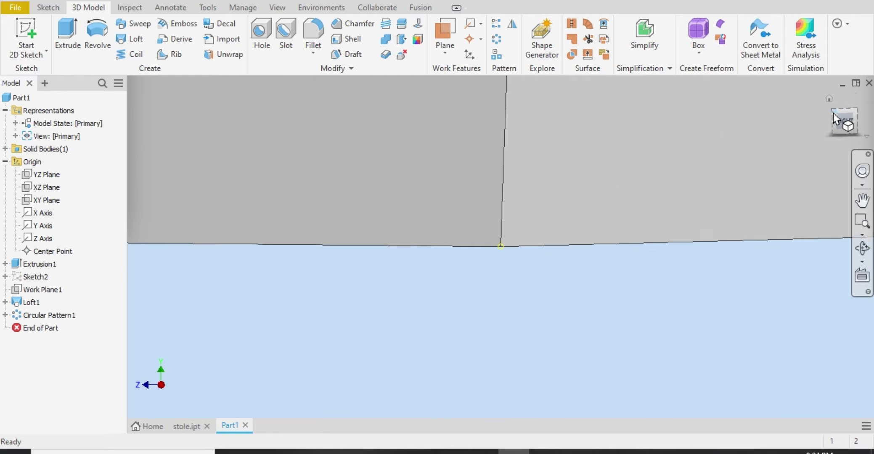
{"action": "left_click", "coordinate": [834, 113]}
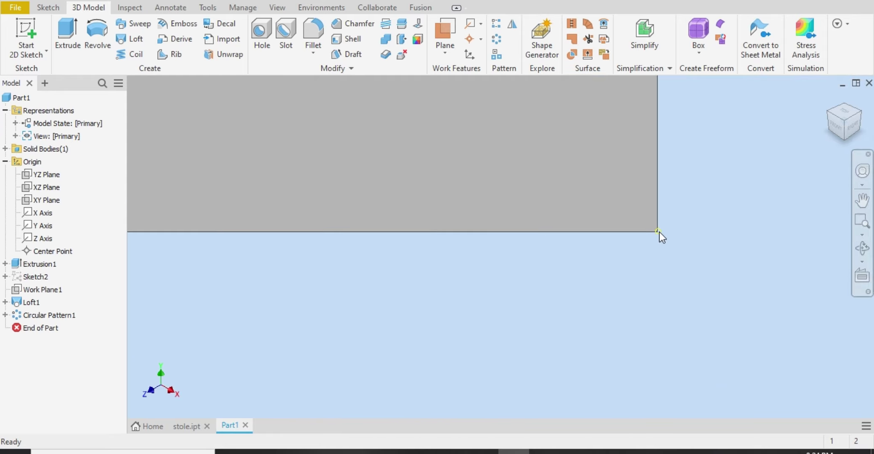
{"action": "scroll", "coordinate": [659, 232], "scroll_direction": "up", "scroll_amount": 10}
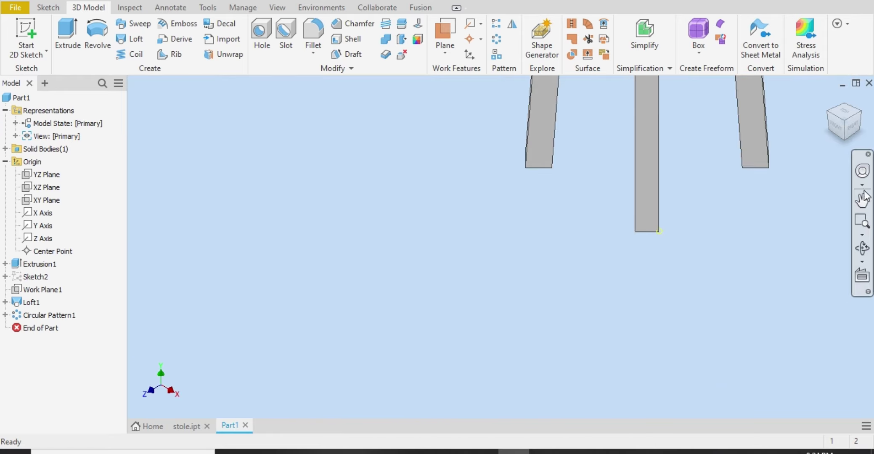
{"action": "left_click", "coordinate": [864, 198]}
{"action": "left_click_drag", "start_coordinate": [798, 111], "coordinate": [683, 331]}
{"action": "right_click", "coordinate": [684, 332]}
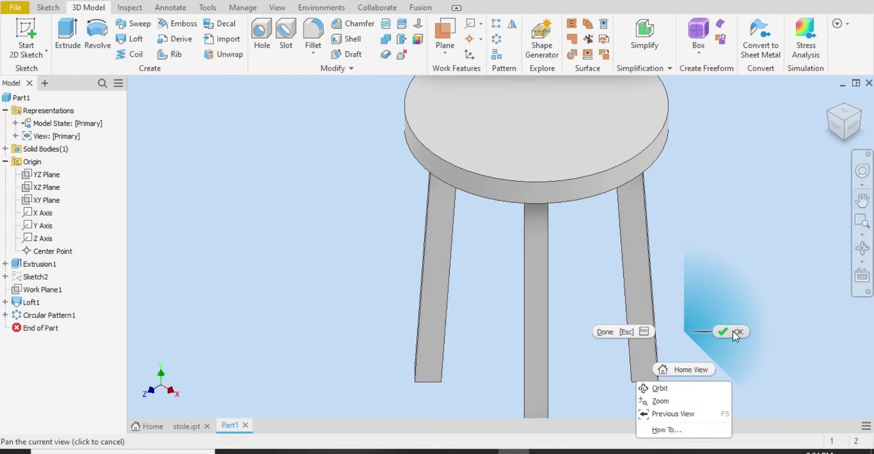
{"action": "left_click", "coordinate": [733, 331]}
{"action": "scroll", "coordinate": [710, 284], "scroll_direction": "up", "scroll_amount": 5}
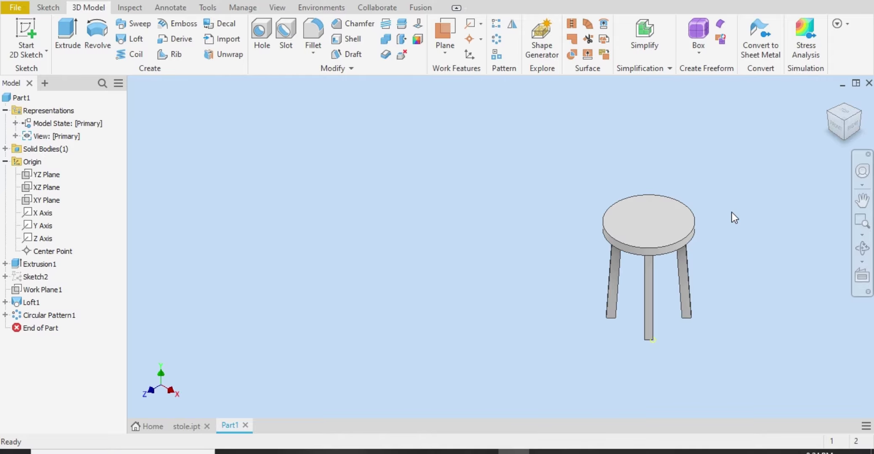
{"action": "scroll", "coordinate": [732, 212], "scroll_direction": "down", "scroll_amount": 3}
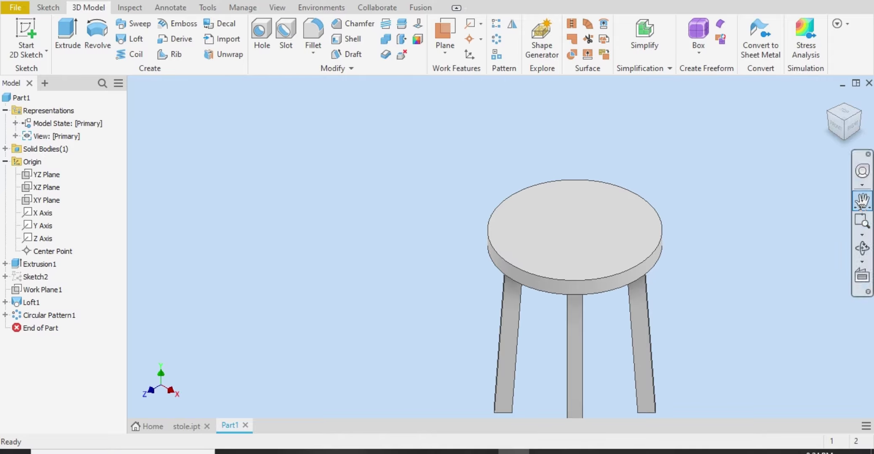
{"action": "left_click", "coordinate": [862, 201]}
{"action": "left_click_drag", "start_coordinate": [743, 253], "coordinate": [674, 192]}
{"action": "right_click", "coordinate": [674, 191]}
{"action": "left_click", "coordinate": [719, 192]}
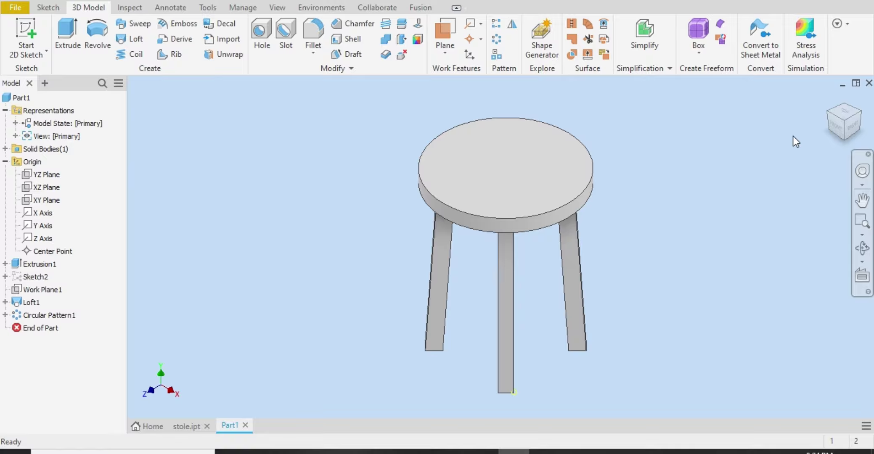
- Set the current upright view as the home view with Fit to View and return to it
{"action": "right_click", "coordinate": [831, 120]}
{"action": "mouse_move", "coordinate": [783, 210]}
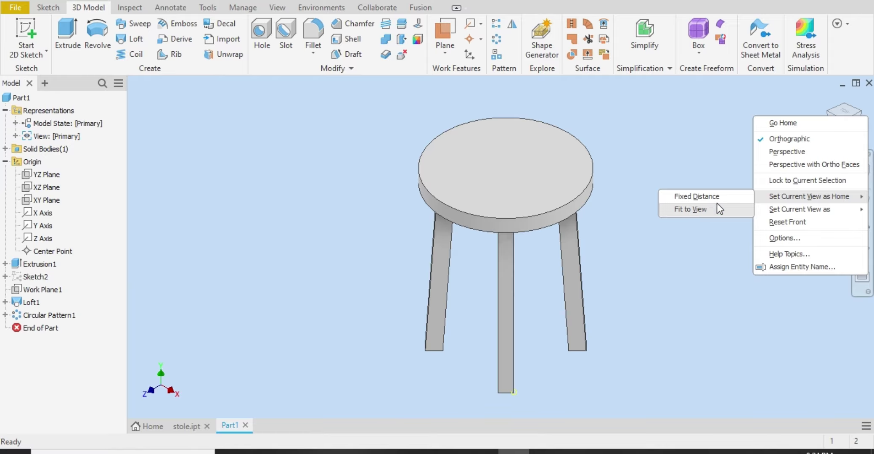
{"action": "left_click", "coordinate": [718, 205]}
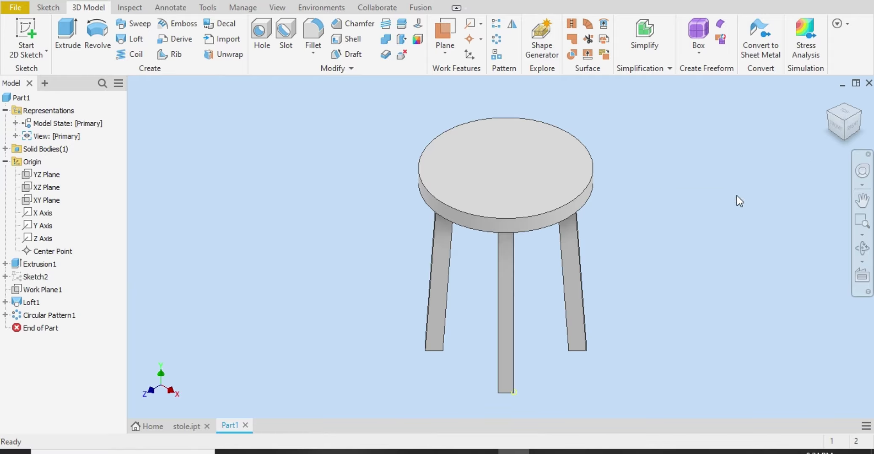
{"action": "right_click", "coordinate": [832, 120]}
{"action": "mouse_move", "coordinate": [793, 192]}
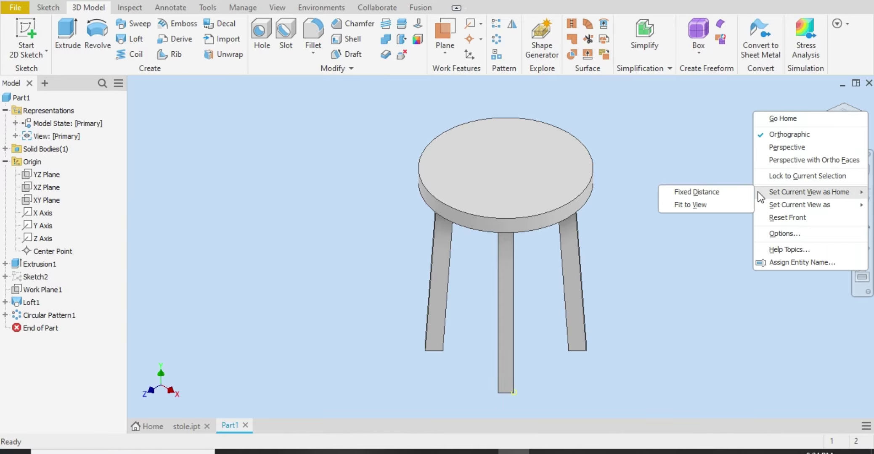
{"action": "left_click", "coordinate": [714, 205]}
{"action": "left_click", "coordinate": [828, 98]}
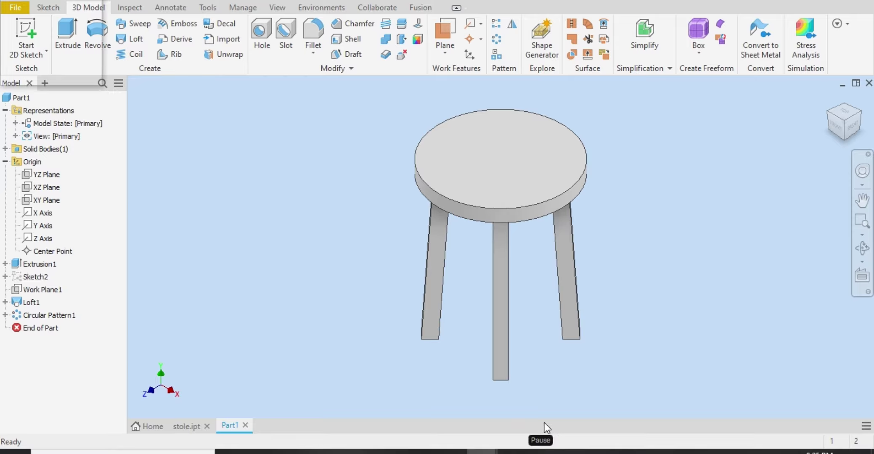
- Start a new sketch on the side face of one of the stool's legs
{"action": "left_click", "coordinate": [864, 249]}
{"action": "left_click_drag", "start_coordinate": [566, 220], "coordinate": [534, 219]}
{"action": "left_click_drag", "start_coordinate": [505, 224], "coordinate": [463, 211]}
{"action": "right_click", "coordinate": [466, 214]}
{"action": "key", "text": "Escape"}
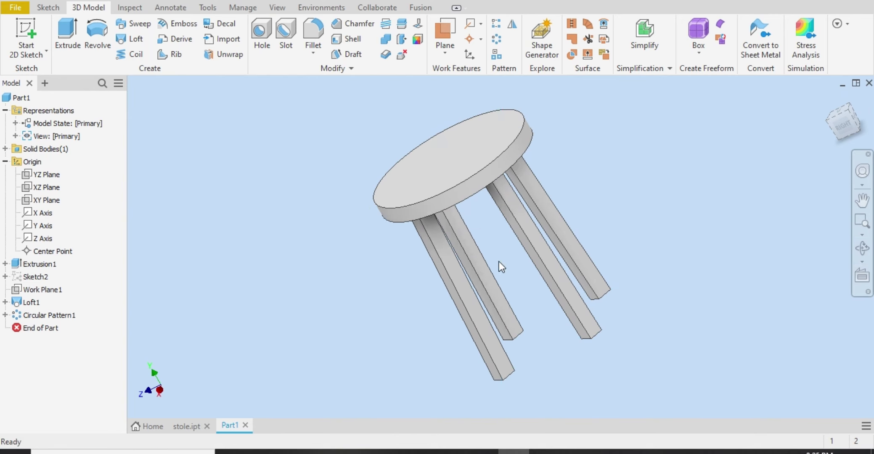
{"action": "left_click", "coordinate": [499, 299]}
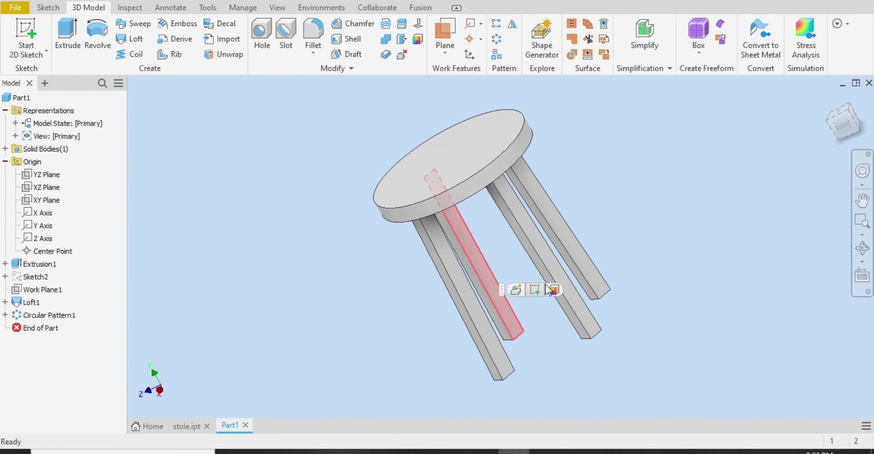
{"action": "left_click", "coordinate": [536, 290]}
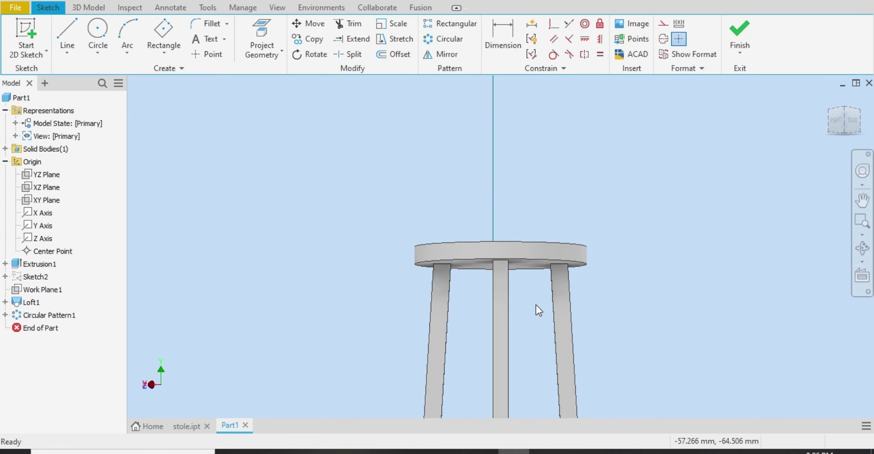
- Slice the model at the sketch plane and project the leg's cut edges into the sketch
{"action": "scroll", "coordinate": [446, 315], "scroll_direction": "down", "scroll_amount": 6}
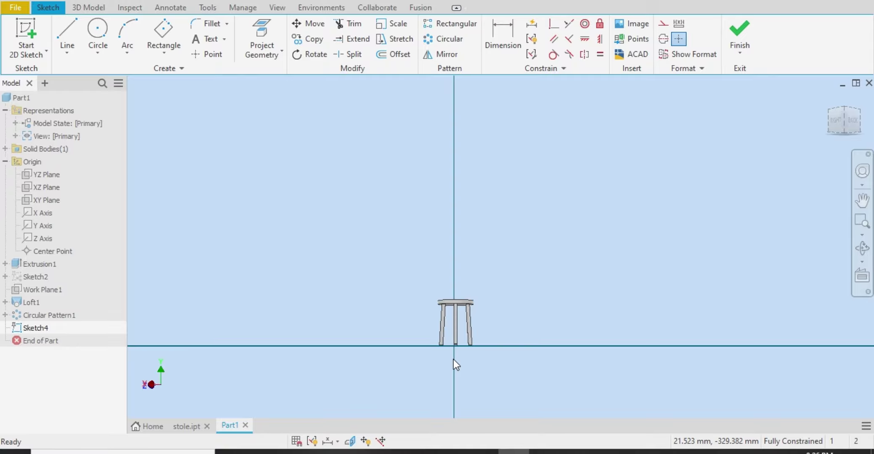
{"action": "scroll", "coordinate": [454, 359], "scroll_direction": "up", "scroll_amount": 3}
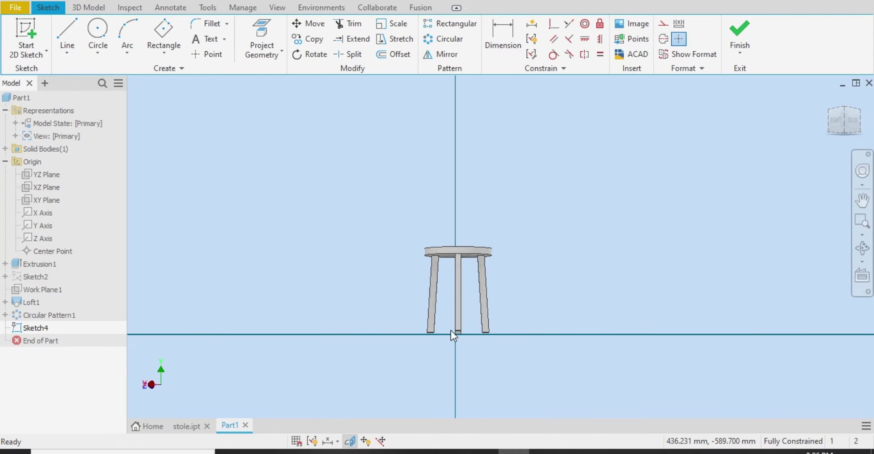
{"action": "key", "text": "F7"}
{"action": "scroll", "coordinate": [457, 333], "scroll_direction": "down", "scroll_amount": 5}
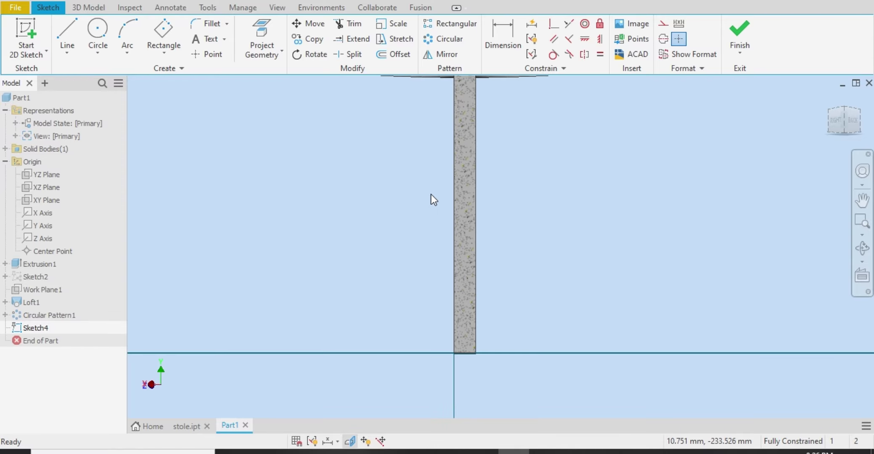
{"action": "left_click", "coordinate": [270, 50]}
{"action": "left_click", "coordinate": [276, 100]}
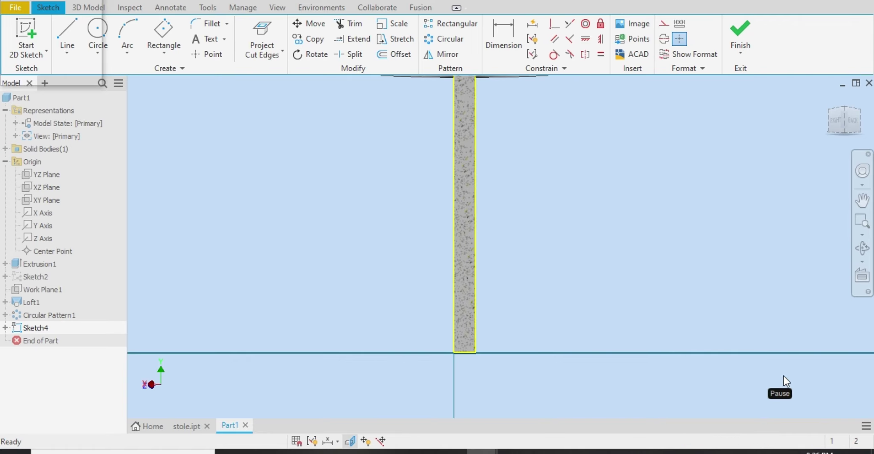
- Sketch a two-point rectangle across the leg's full width at mid-leg, about 18 mm wide and 21 mm high
{"action": "left_click", "coordinate": [172, 50]}
{"action": "left_click", "coordinate": [199, 85]}
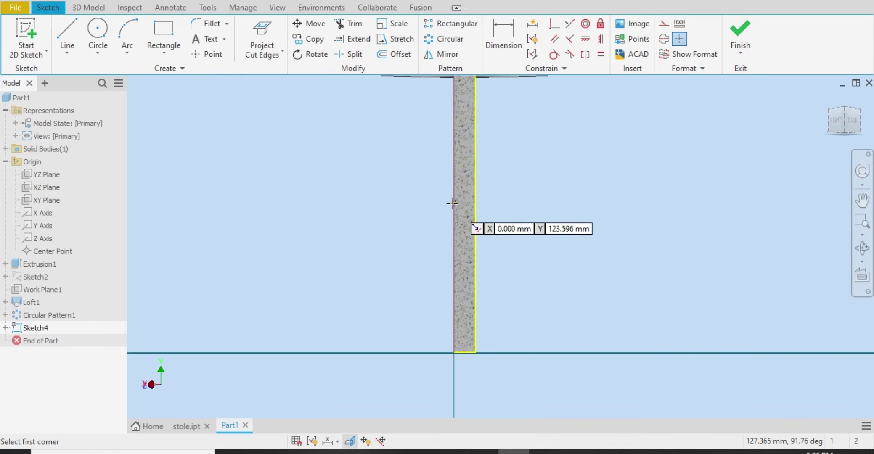
{"action": "left_click", "coordinate": [454, 204]}
{"action": "left_click", "coordinate": [480, 229]}
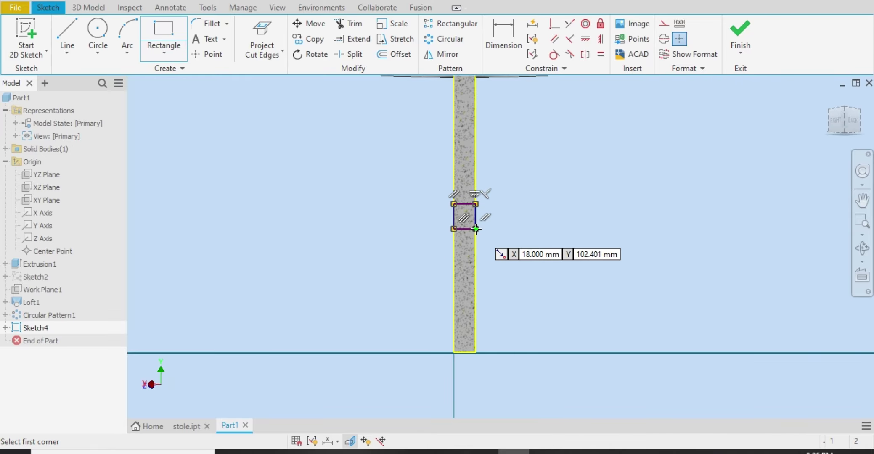
{"action": "right_click", "coordinate": [475, 229]}
{"action": "left_click", "coordinate": [520, 229]}
- Dimension the rectangle's height as 18 mm
{"action": "left_click", "coordinate": [507, 44]}
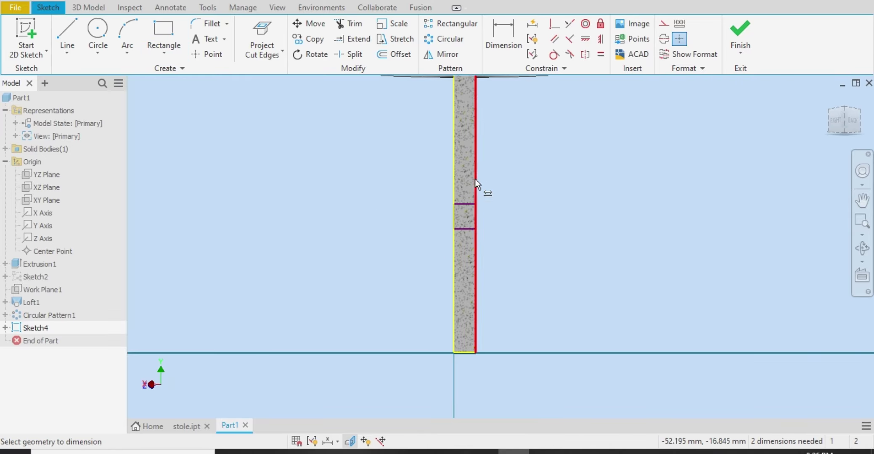
{"action": "left_click", "coordinate": [470, 204]}
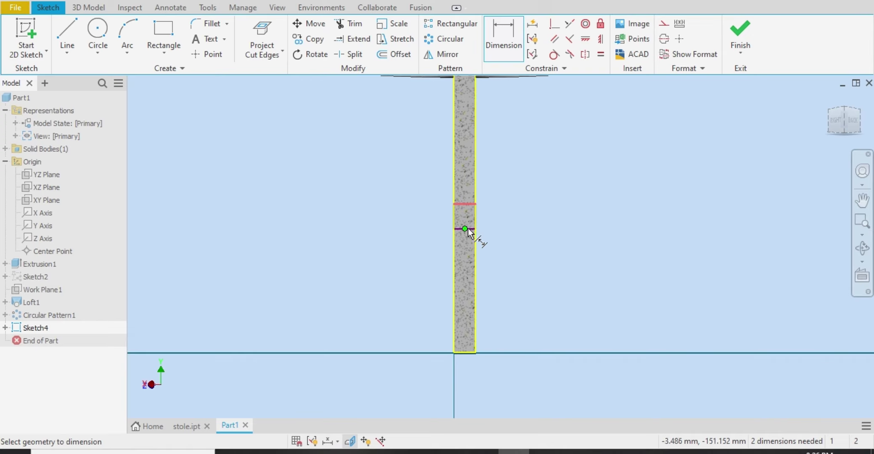
{"action": "left_click", "coordinate": [529, 211]}
{"action": "type", "text": "18"}
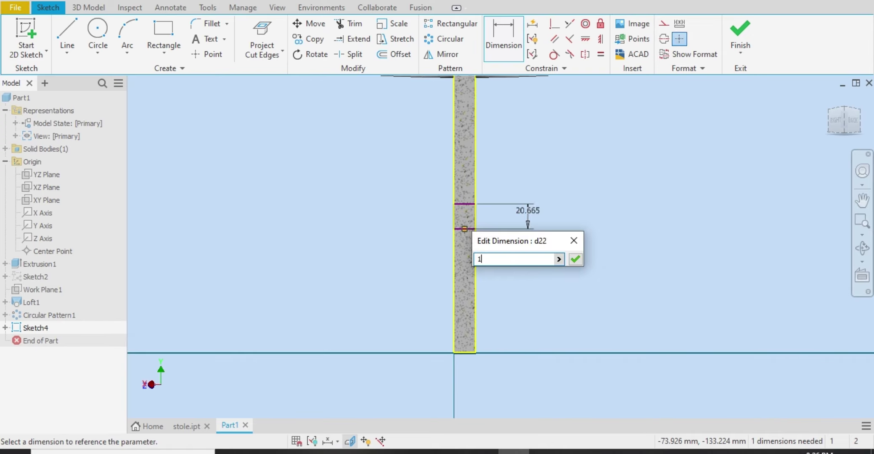
{"action": "key", "text": "Return"}
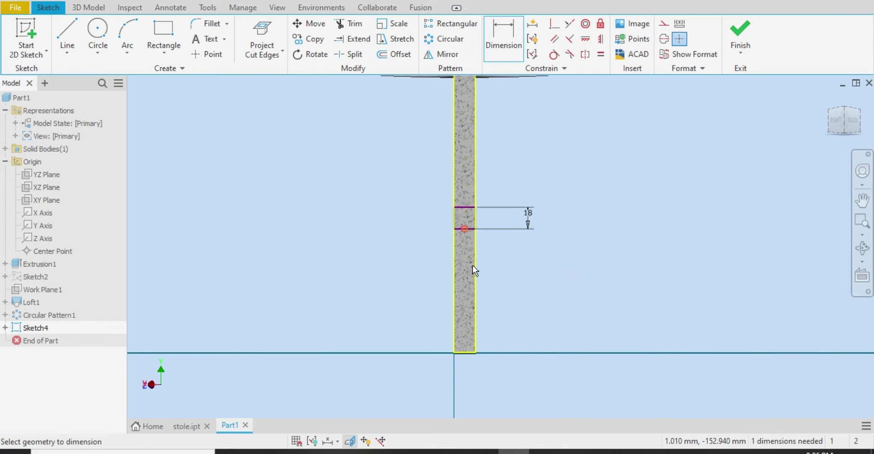
- Dimension the rectangle's lower edge 100 mm above the leg's bottom edge and finish the sketch
{"action": "left_click", "coordinate": [466, 352]}
{"action": "left_click", "coordinate": [550, 295]}
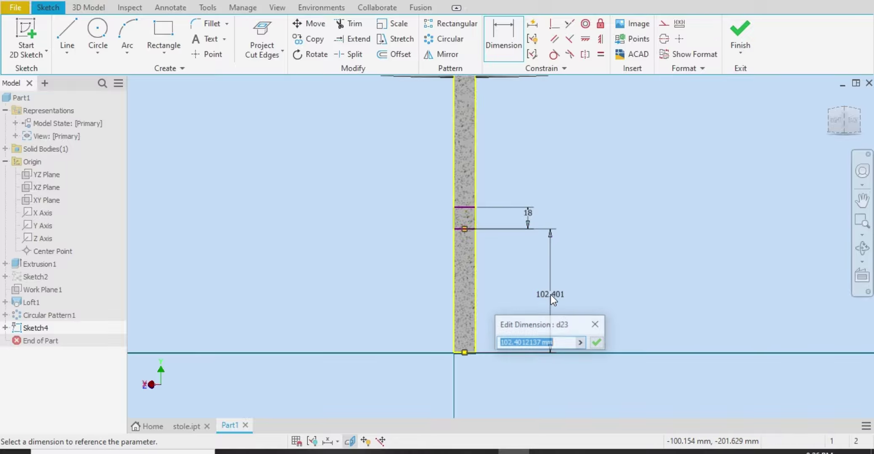
{"action": "type", "text": "100"}
{"action": "key", "text": "Return"}
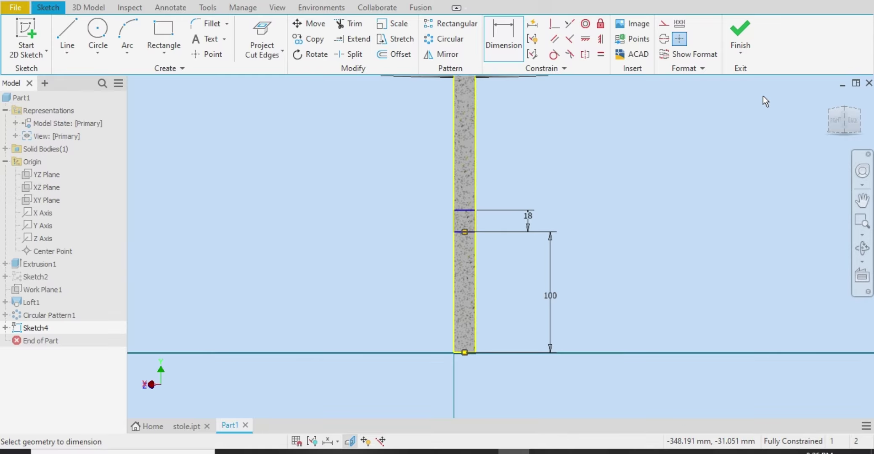
{"action": "left_click", "coordinate": [740, 34]}
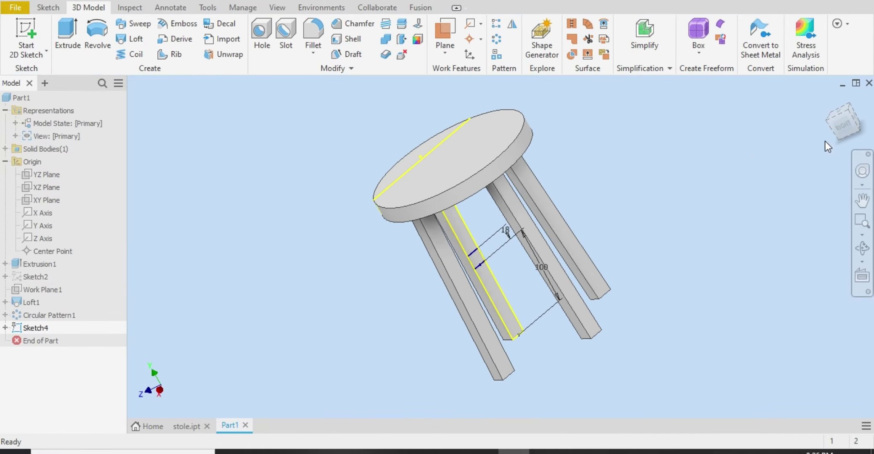
- Start a new sketch on the facing side of the opposite leg and slice the model at the sketch plane
{"action": "left_click", "coordinate": [863, 250]}
{"action": "left_click_drag", "start_coordinate": [537, 281], "coordinate": [660, 273]}
{"action": "right_click_drag", "start_coordinate": [659, 273], "coordinate": [706, 274]}
{"action": "left_click", "coordinate": [706, 274]}
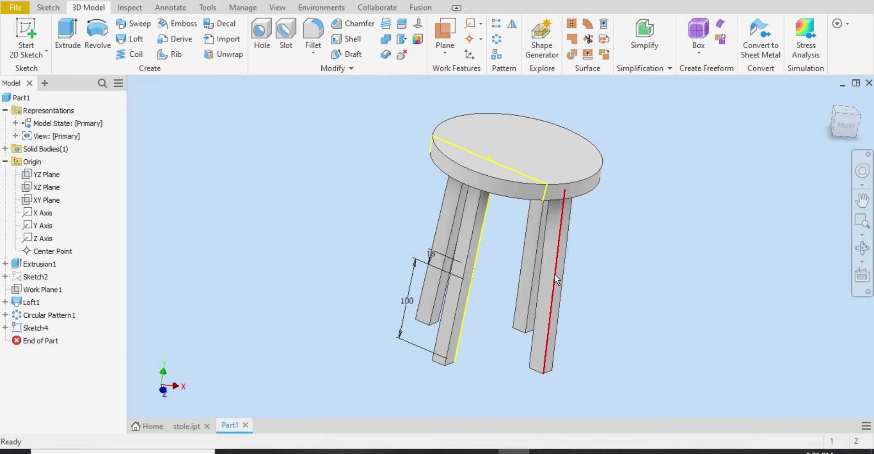
{"action": "left_click", "coordinate": [528, 276]}
{"action": "left_click", "coordinate": [581, 267]}
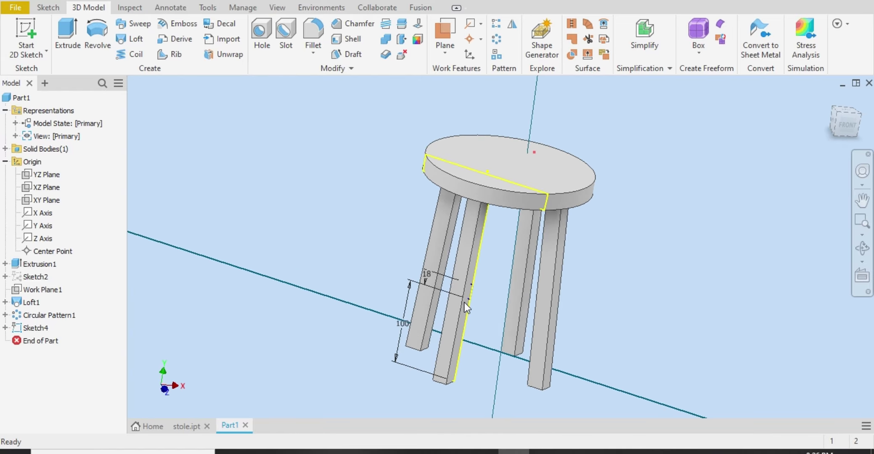
{"action": "key", "text": "s"}
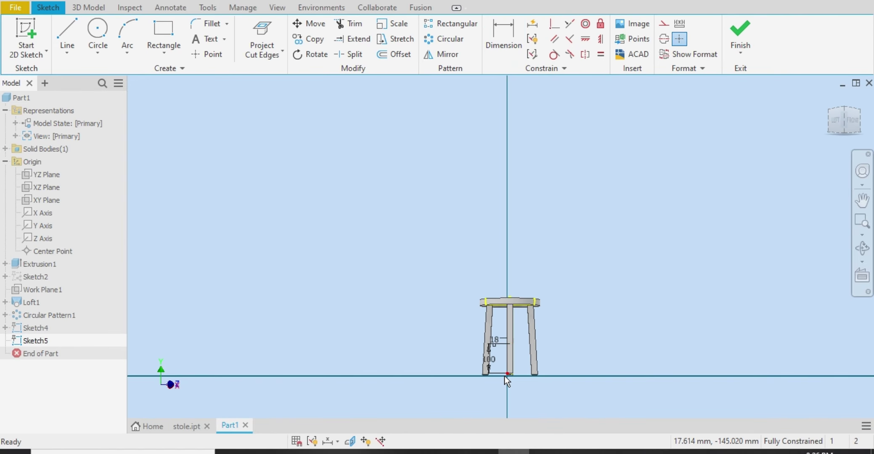
{"action": "scroll", "coordinate": [505, 377], "scroll_direction": "up", "scroll_amount": 5}
{"action": "left_click", "coordinate": [352, 440]}
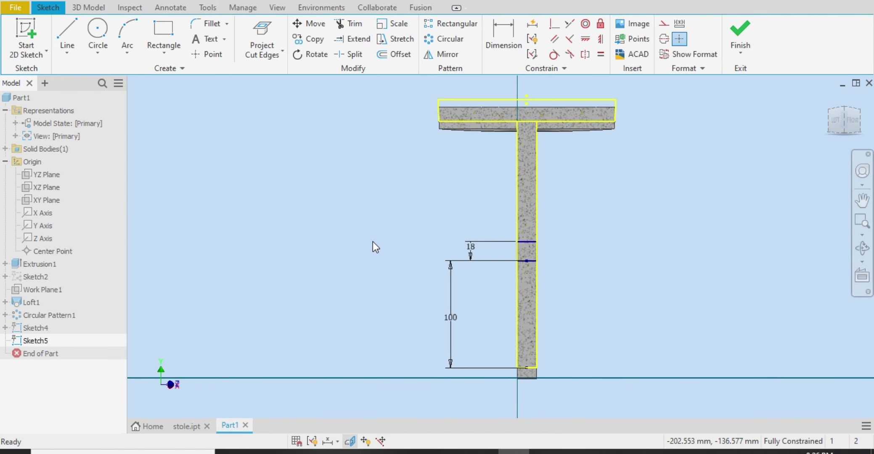
{"action": "left_click", "coordinate": [161, 53]}
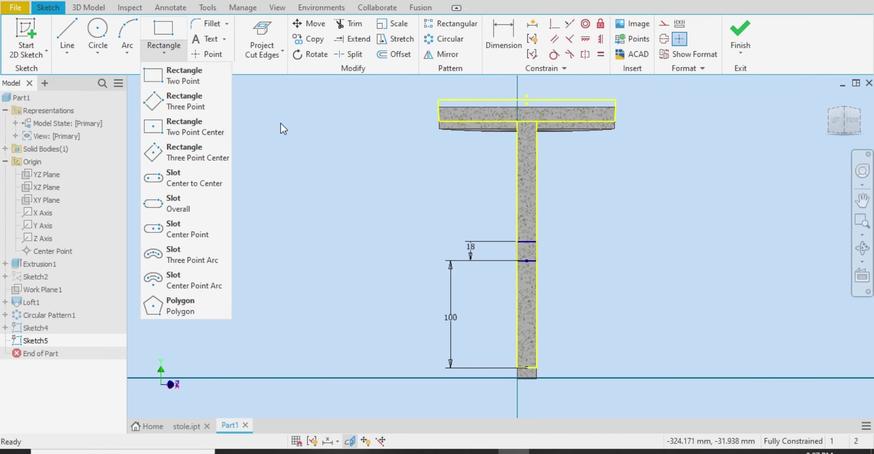
{"action": "left_click", "coordinate": [201, 78]}
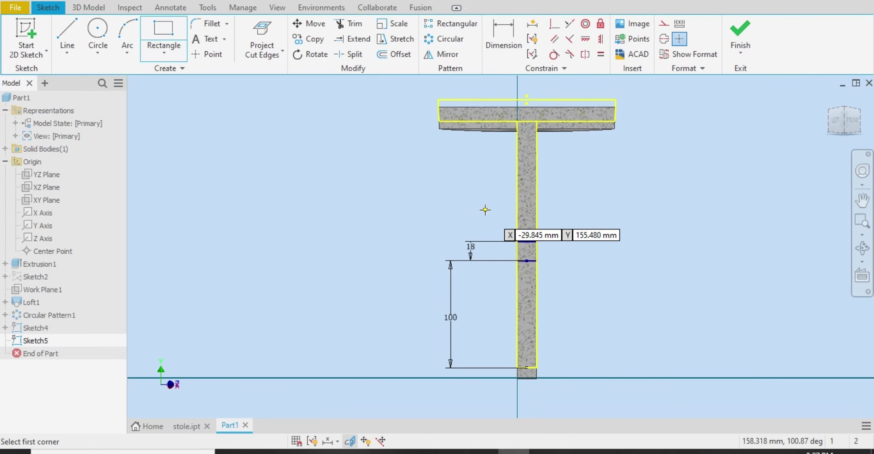
{"action": "left_click", "coordinate": [517, 241]}
{"action": "right_click", "coordinate": [533, 255]}
{"action": "left_click", "coordinate": [481, 257]}
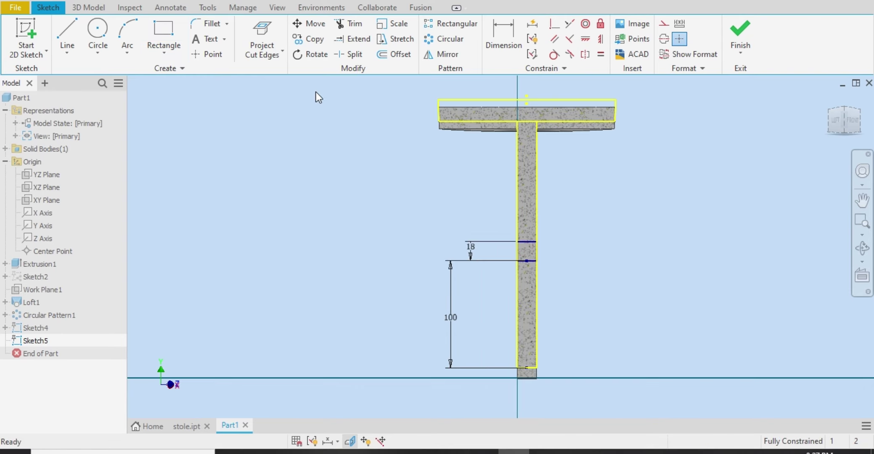
- Project the outline of the opposite leg's face into the new sketch with Project Geometry
{"action": "left_click", "coordinate": [273, 58]}
{"action": "left_click", "coordinate": [297, 75]}
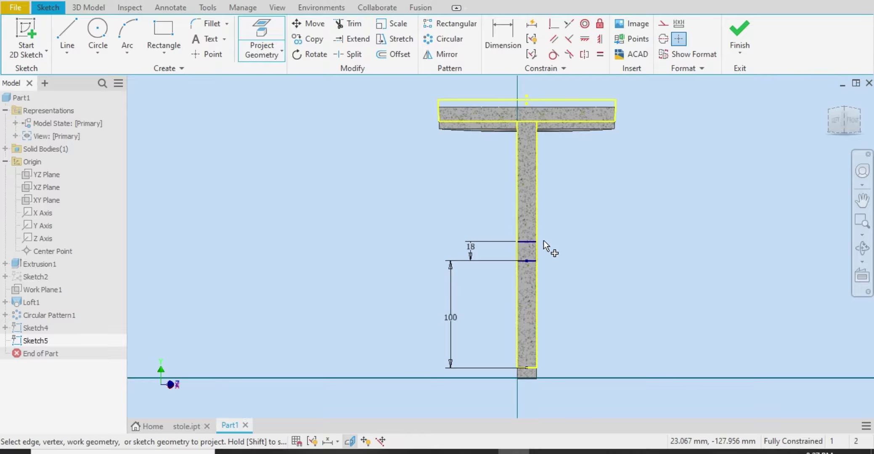
{"action": "left_click", "coordinate": [529, 232]}
{"action": "right_click", "coordinate": [598, 225]}
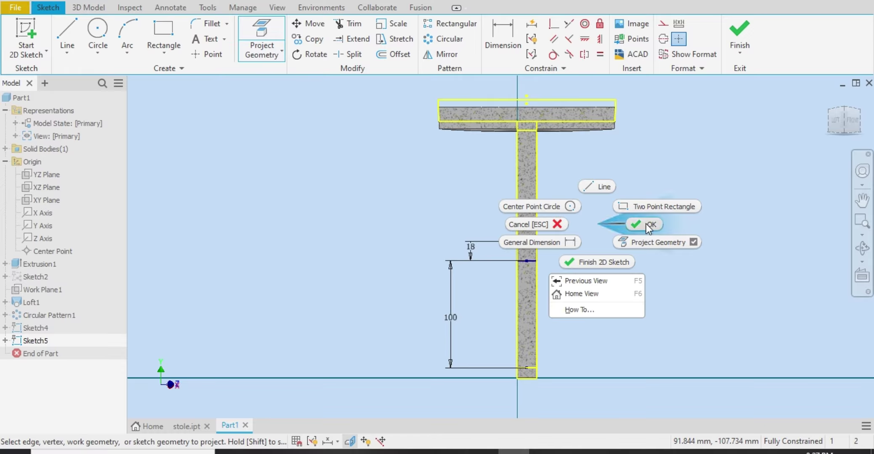
{"action": "left_click", "coordinate": [647, 226]}
- Sketch a two-point rectangle between the projected side edges of the leg, about 18 mm wide and 21 mm high
{"action": "left_click", "coordinate": [167, 41]}
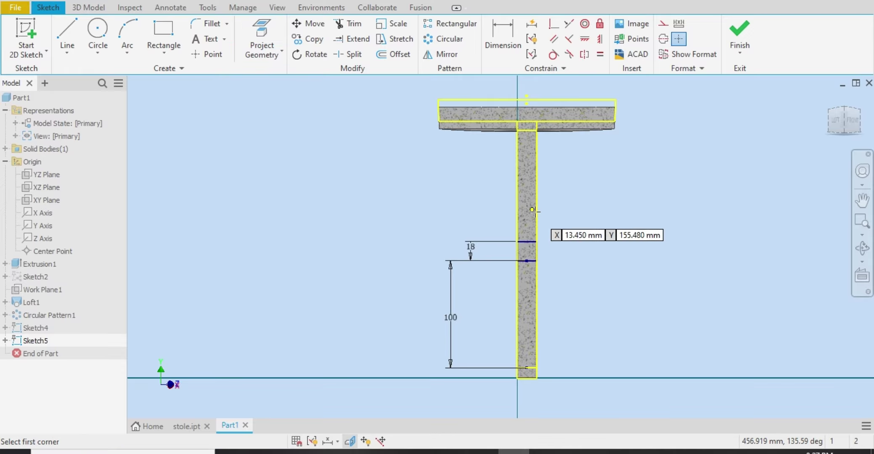
{"action": "left_click", "coordinate": [518, 213]}
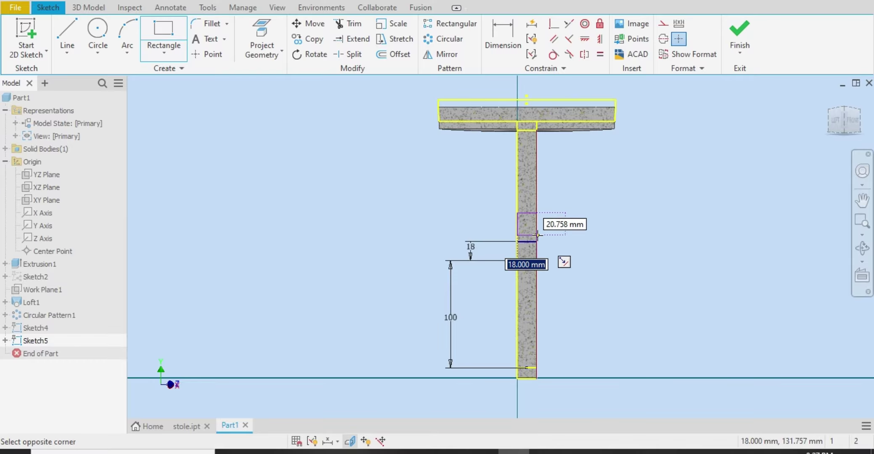
{"action": "left_click", "coordinate": [536, 235]}
{"action": "right_click", "coordinate": [537, 236]}
{"action": "left_click", "coordinate": [580, 238]}
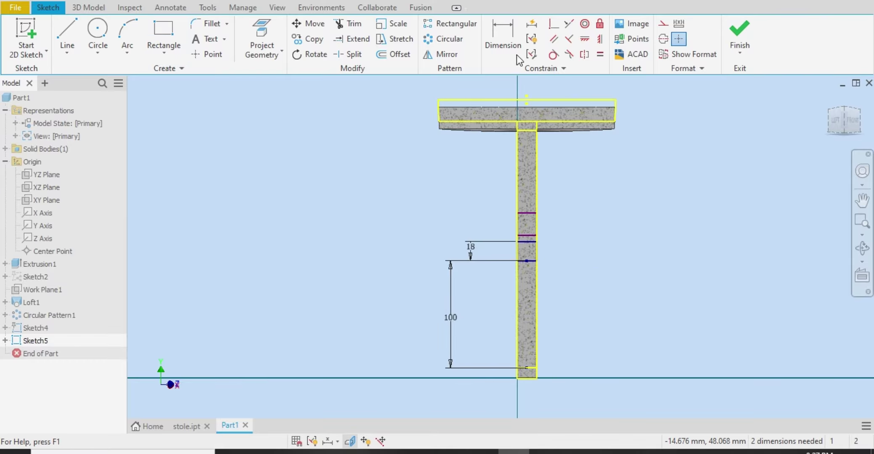
- Dimension the new rectangle 18 mm high and 100 mm above the bottom edge of its leg
{"action": "key", "text": "d"}
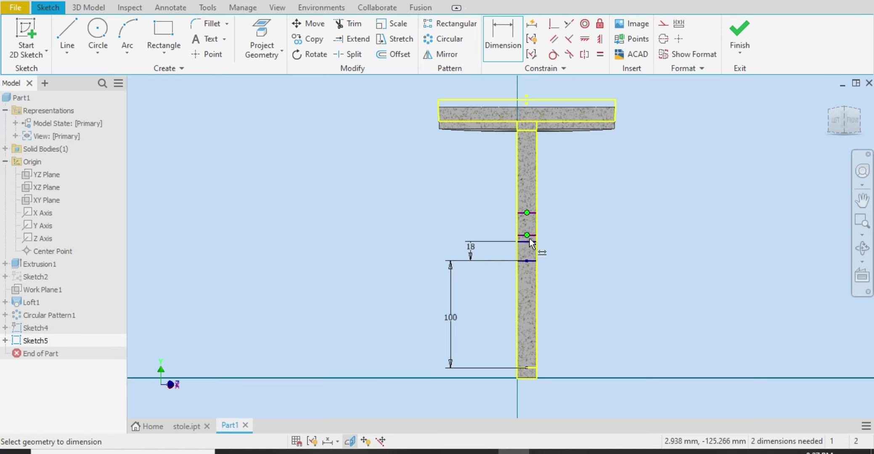
{"action": "left_click", "coordinate": [590, 221]}
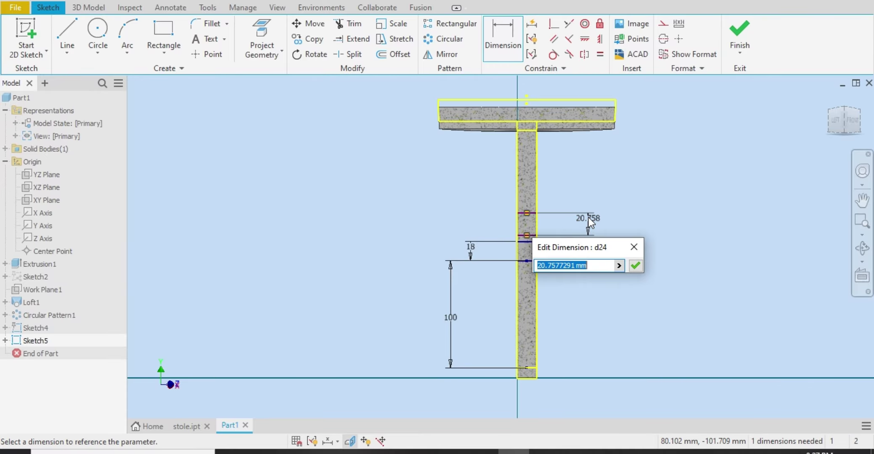
{"action": "type", "text": "18"}
{"action": "key", "text": "Return"}
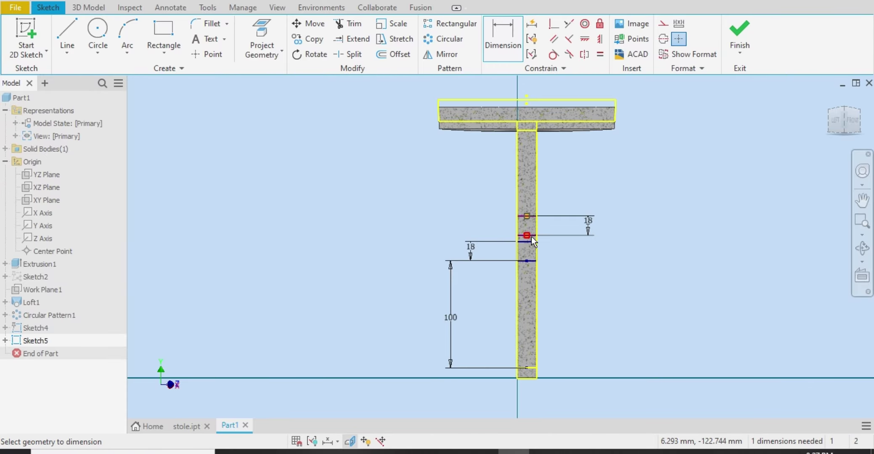
{"action": "left_click", "coordinate": [530, 237]}
{"action": "left_click", "coordinate": [527, 379]}
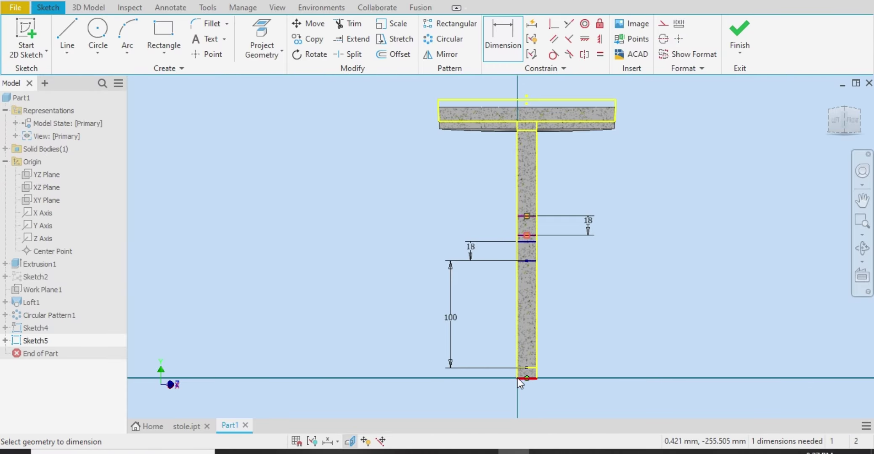
{"action": "left_click", "coordinate": [384, 328]}
{"action": "type", "text": "100"}
{"action": "key", "text": "Return"}
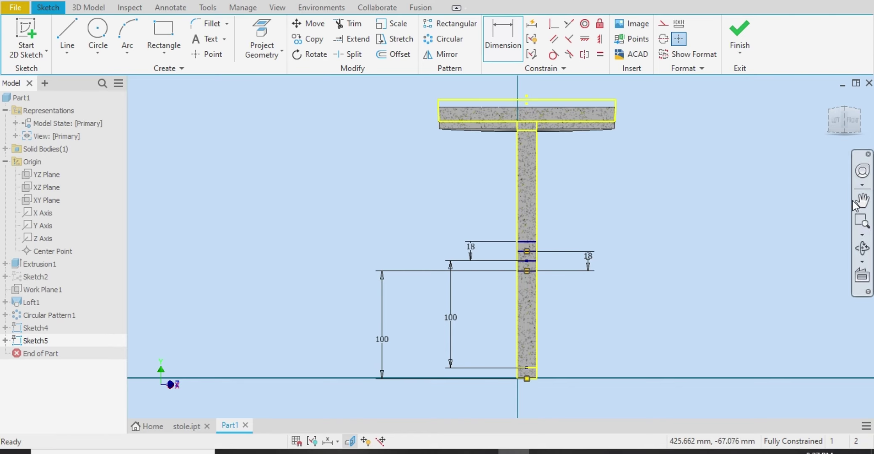
- Orbit to show both leg sketches side by side and undo the new rectangle's height and bottom-distance dimensions
{"action": "left_click", "coordinate": [862, 248]}
{"action": "left_click_drag", "start_coordinate": [577, 245], "coordinate": [614, 253]}
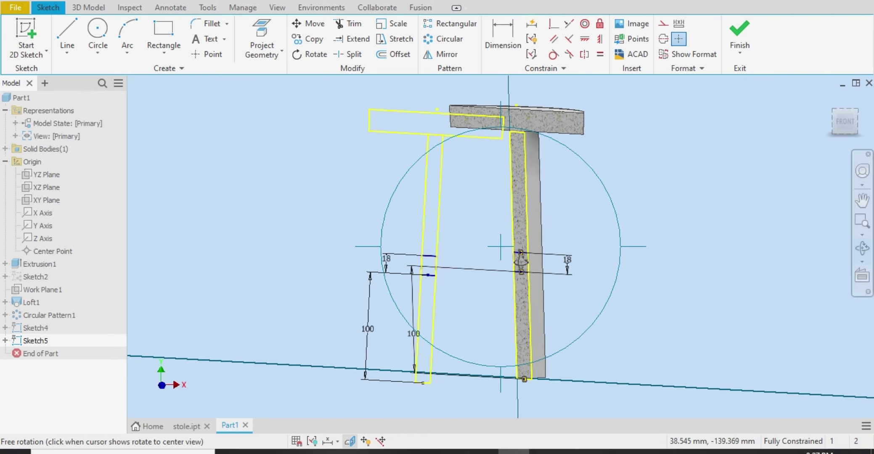
{"action": "right_click", "coordinate": [615, 253]}
{"action": "left_click", "coordinate": [577, 253]}
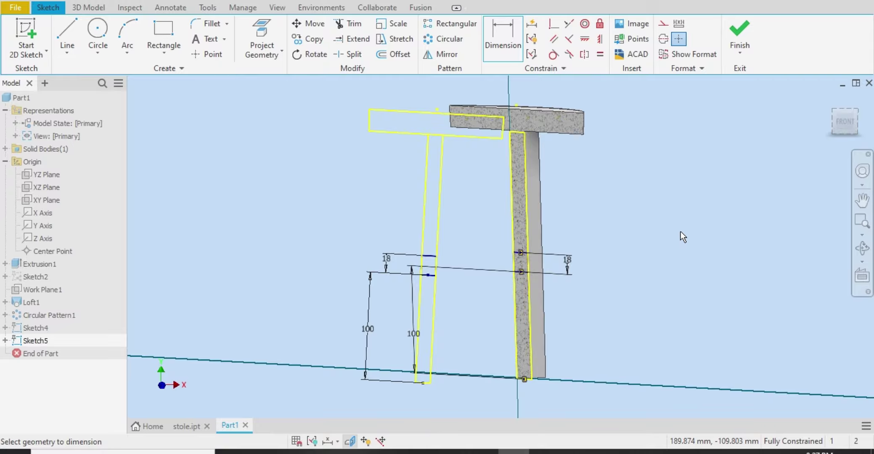
{"action": "key", "text": "ctrl+z"}
{"action": "key", "text": "ctrl+z"}
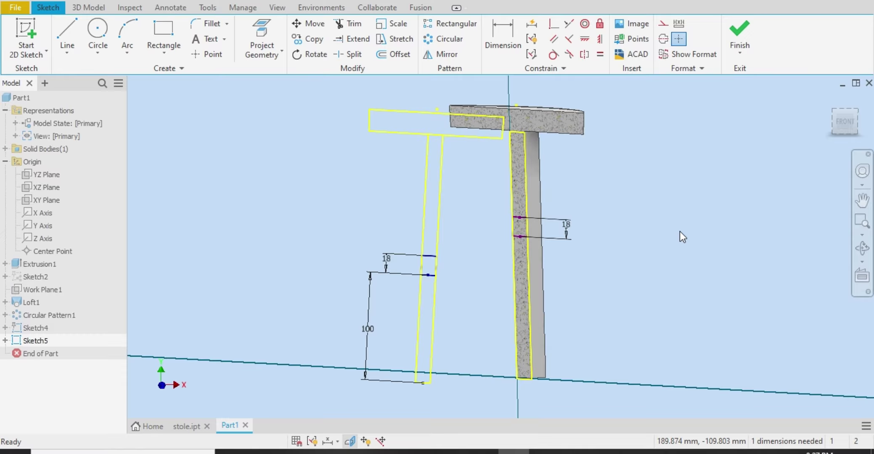
{"action": "key", "text": "ctrl+z"}
{"action": "key", "text": "ctrl+z"}
- Dimension the height of the rectangle on the opposite leg as 18 mm
{"action": "left_click", "coordinate": [507, 40]}
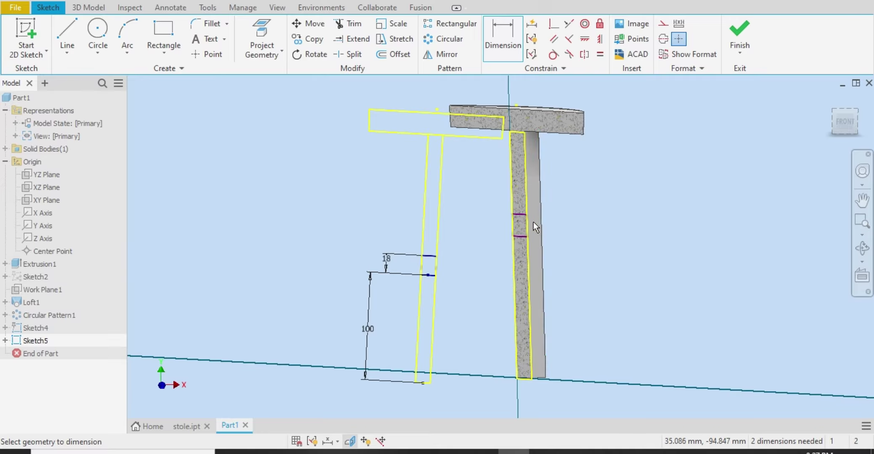
{"action": "left_click", "coordinate": [521, 236]}
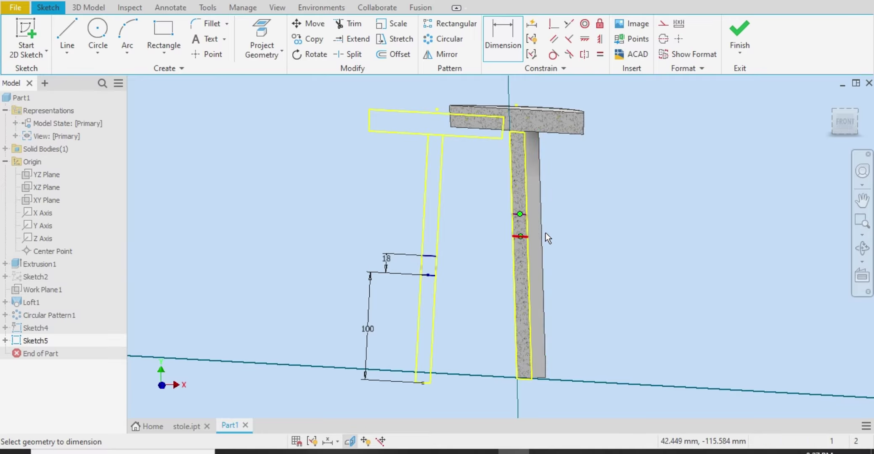
{"action": "left_click", "coordinate": [575, 229]}
{"action": "type", "text": "18"}
{"action": "key", "text": "Return"}
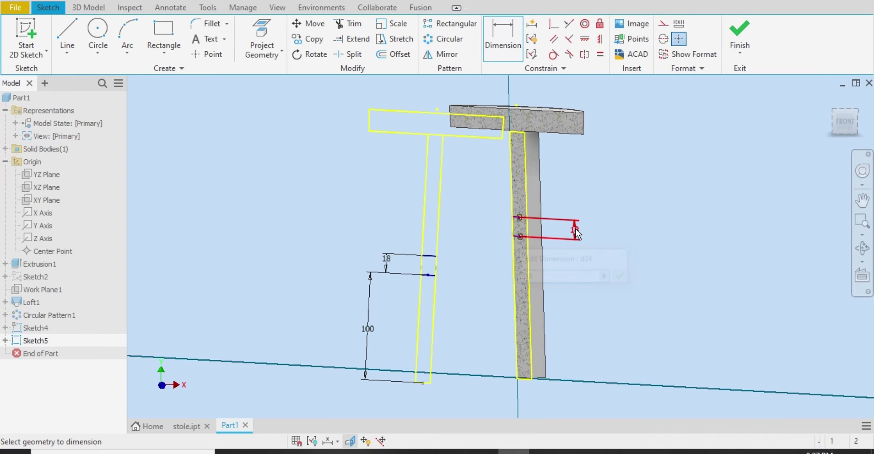
- Dimension the rectangle's lower edge 100 mm above the bottom edge of the opposite leg
{"action": "left_click", "coordinate": [526, 379]}
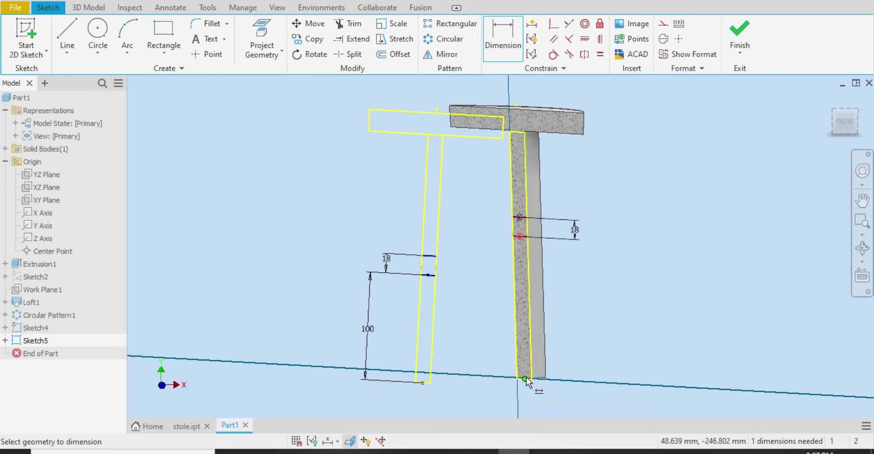
{"action": "left_click", "coordinate": [626, 301]}
{"action": "type", "text": "100"}
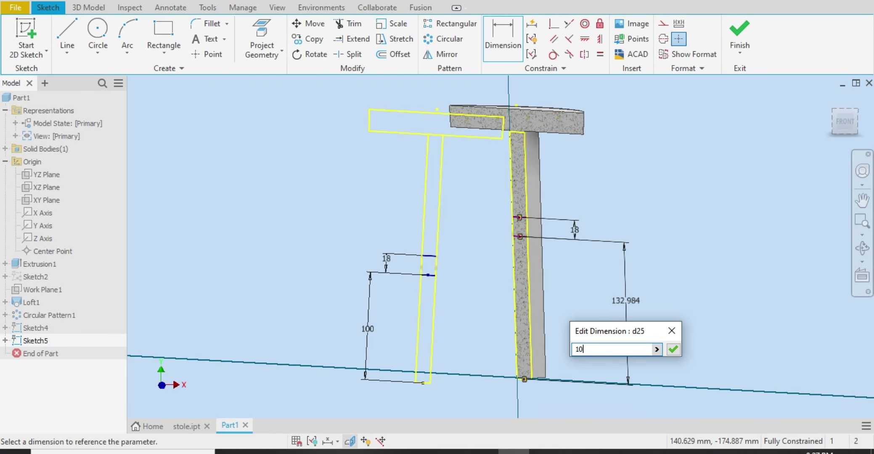
{"action": "key", "text": "Return"}
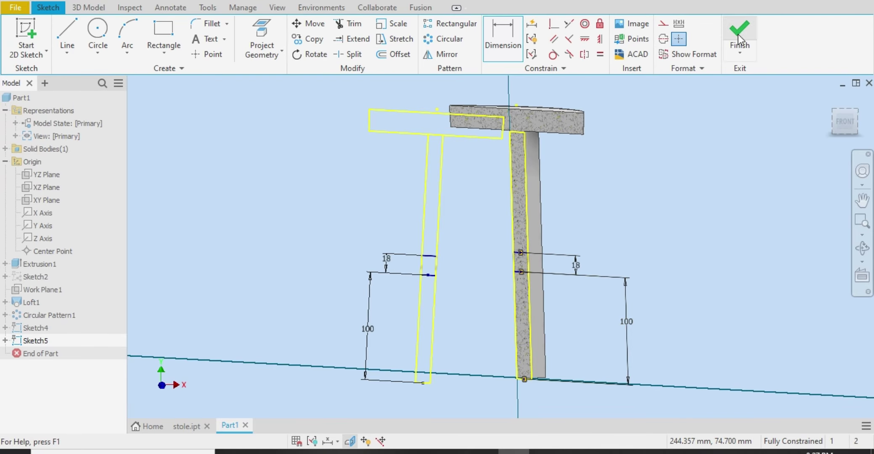
- Finish the sketch and try to pick the rectangle on the leg as a loft section
{"action": "left_click", "coordinate": [748, 48]}
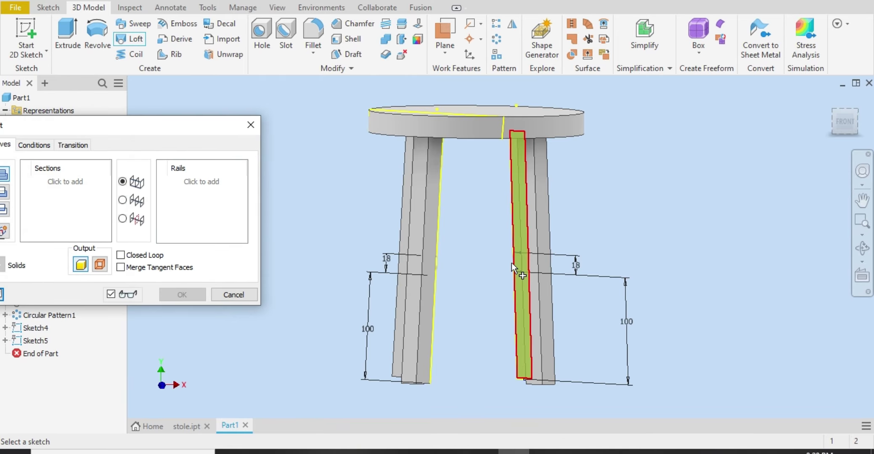
{"action": "scroll", "coordinate": [514, 263], "scroll_direction": "down", "scroll_amount": 5}
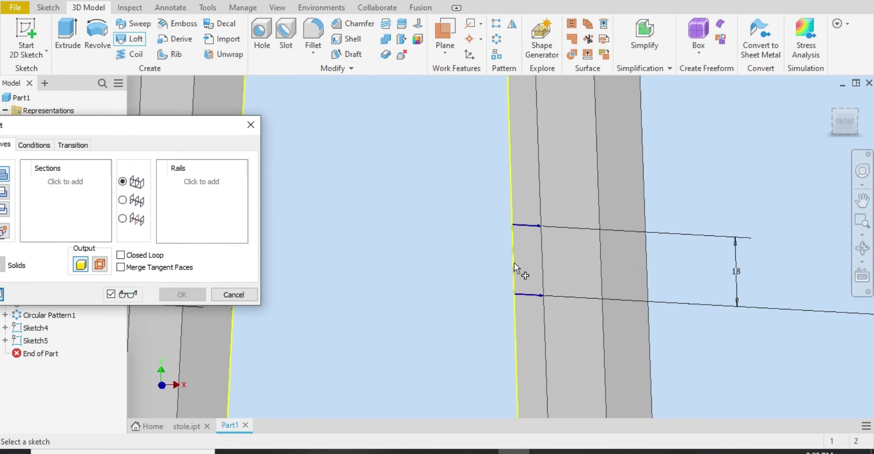
{"action": "left_click", "coordinate": [532, 227]}
{"action": "left_click", "coordinate": [244, 294]}
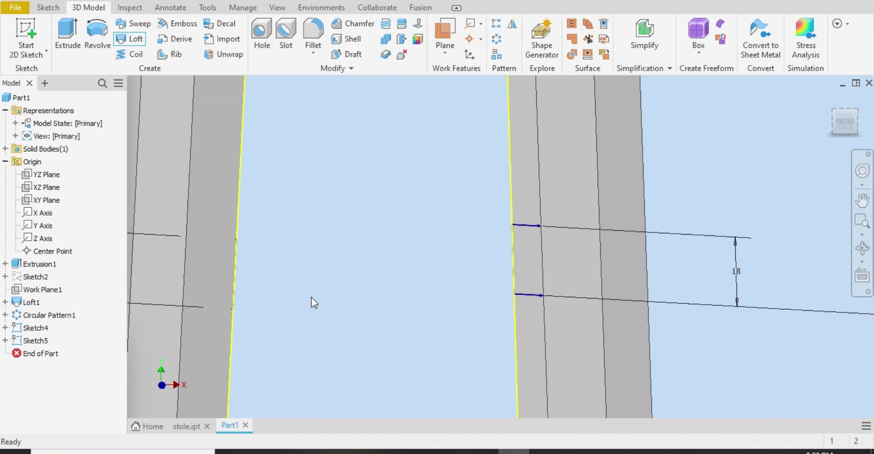
- Reopen Sketch4, slice the view at the sketch plane, convert the leg's projected side edges to construction lines, and finish the sketch
{"action": "left_click", "coordinate": [31, 329]}
{"action": "double_click", "coordinate": [30, 327]}
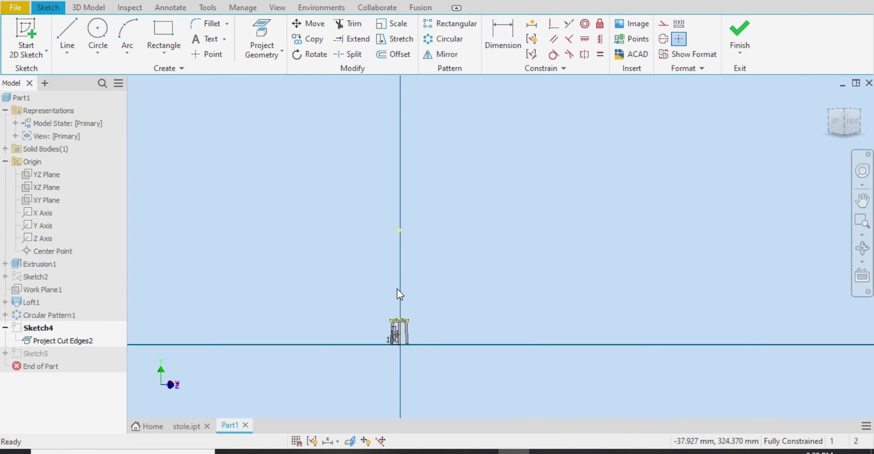
{"action": "scroll", "coordinate": [399, 347], "scroll_direction": "up", "scroll_amount": 5}
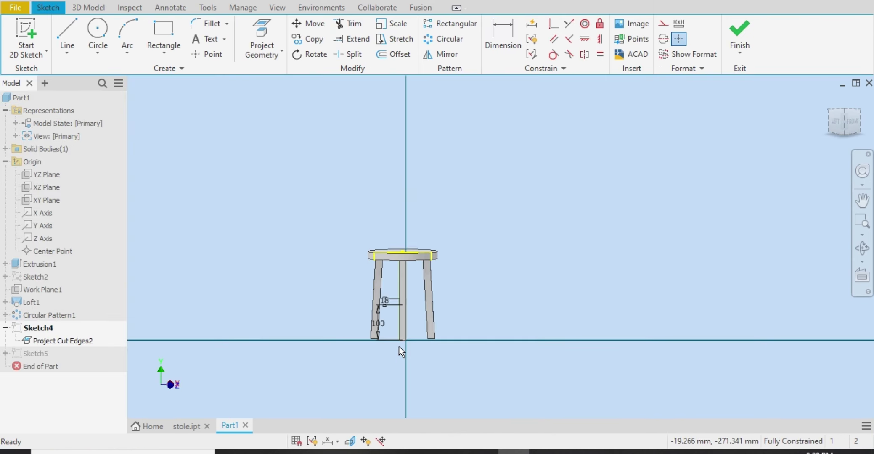
{"action": "left_click", "coordinate": [353, 441]}
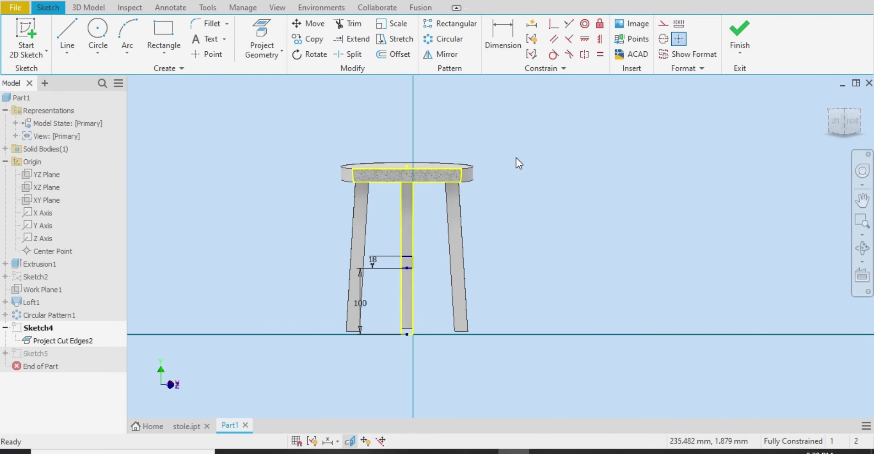
{"action": "mouse_move", "coordinate": [505, 150]}
{"action": "left_mouse_down"}
{"action": "mouse_move", "coordinate": [356, 256]}
{"action": "mouse_move", "coordinate": [277, 382]}
{"action": "left_mouse_up"}
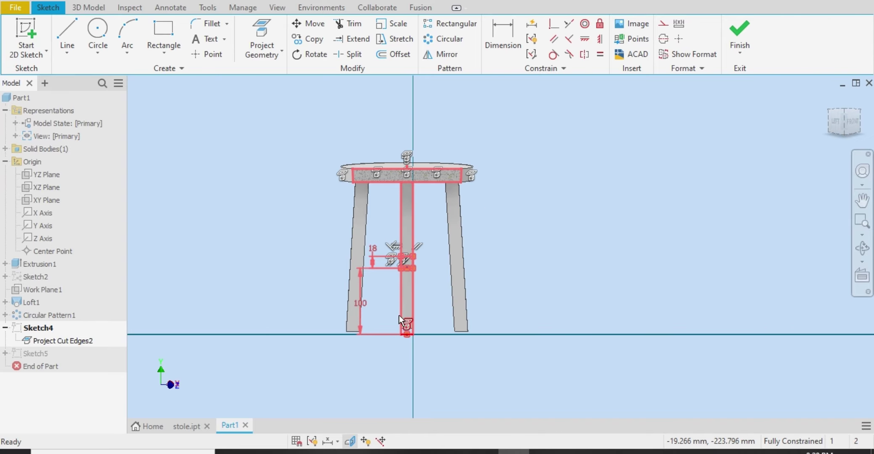
{"action": "left_click", "coordinate": [448, 266]}
{"action": "left_click_drag", "start_coordinate": [434, 290], "coordinate": [387, 306]}
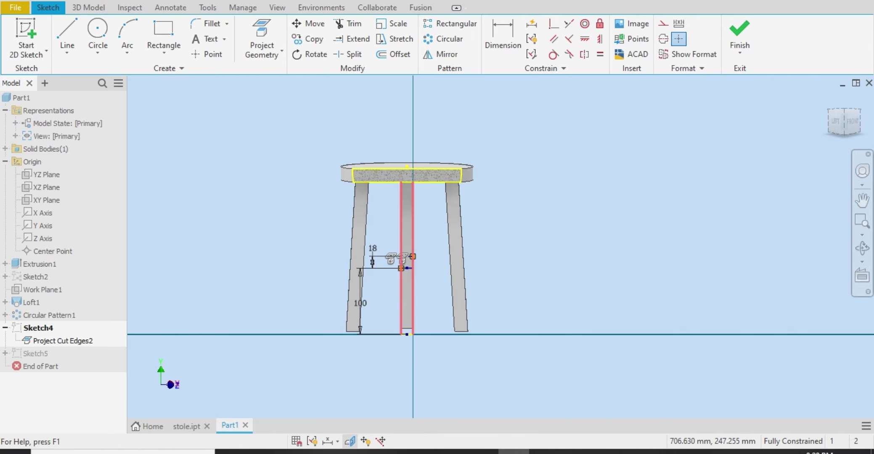
{"action": "left_click", "coordinate": [667, 22]}
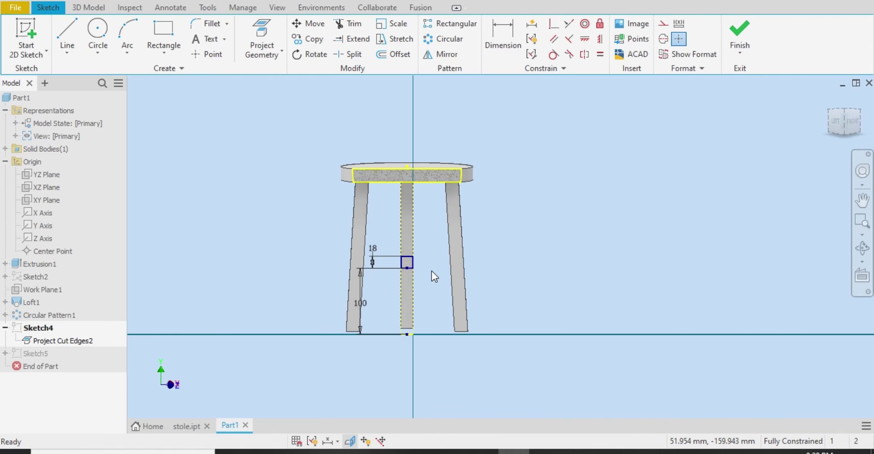
{"action": "left_click", "coordinate": [740, 38]}
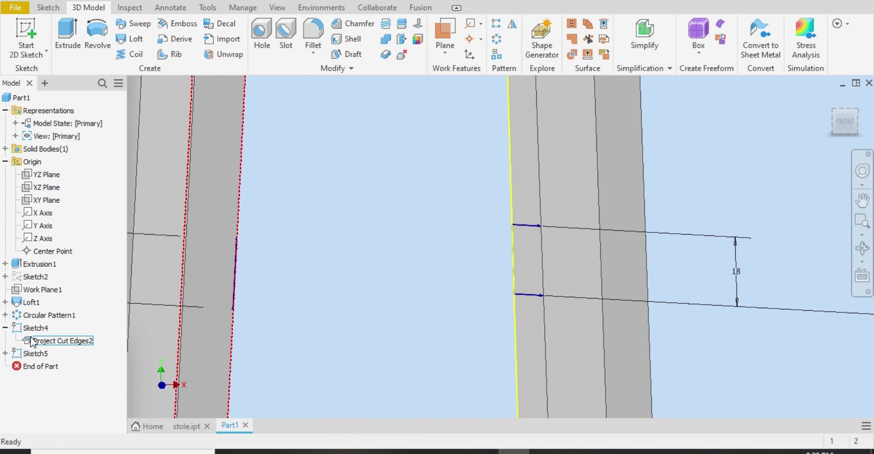
- Edit Sketch5 to convert the leg's two projected side edges to construction lines, and finish the sketch
{"action": "double_click", "coordinate": [38, 353]}
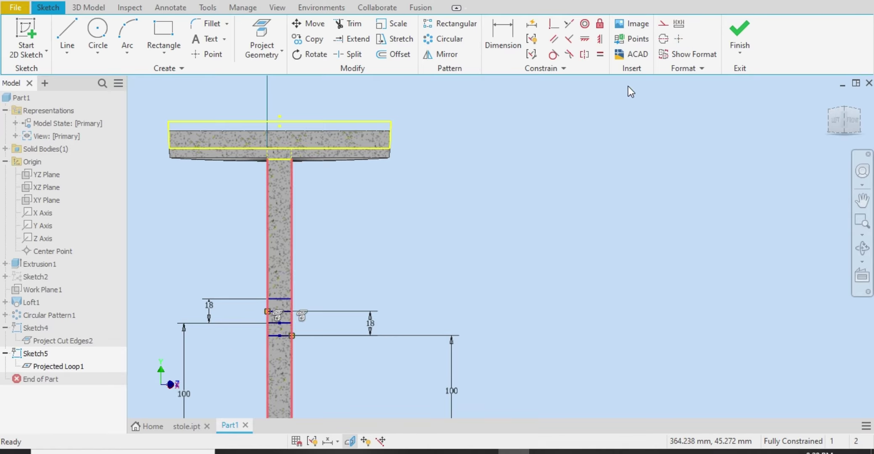
{"action": "left_click", "coordinate": [665, 24]}
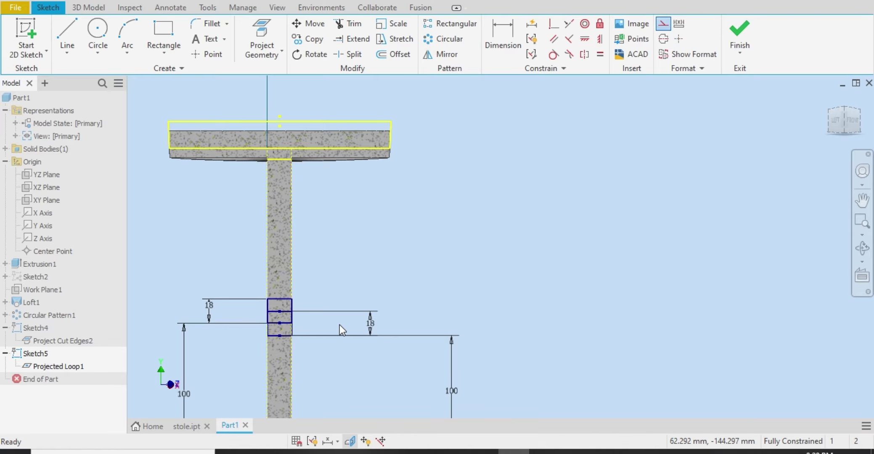
{"action": "left_click", "coordinate": [739, 34]}
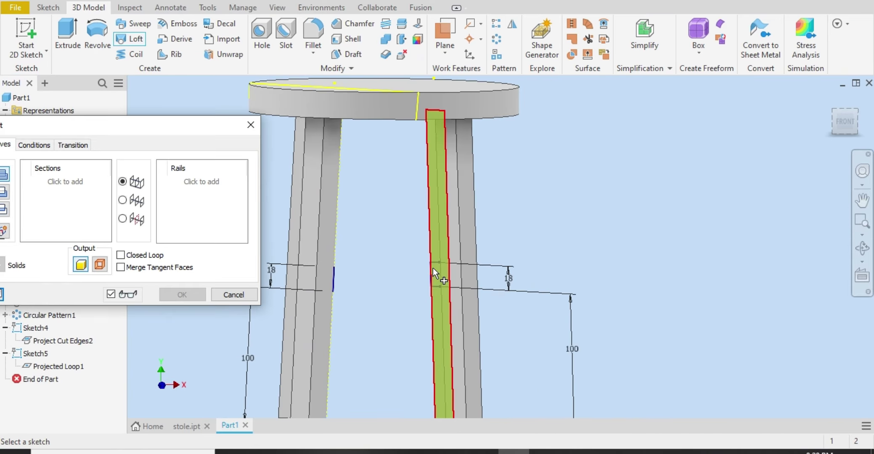
- Try to loft between the Sketch5 and Sketch4 rectangles on the opposite legs
{"action": "scroll", "coordinate": [435, 270], "scroll_direction": "down", "scroll_amount": 5}
{"action": "left_click", "coordinate": [455, 228]}
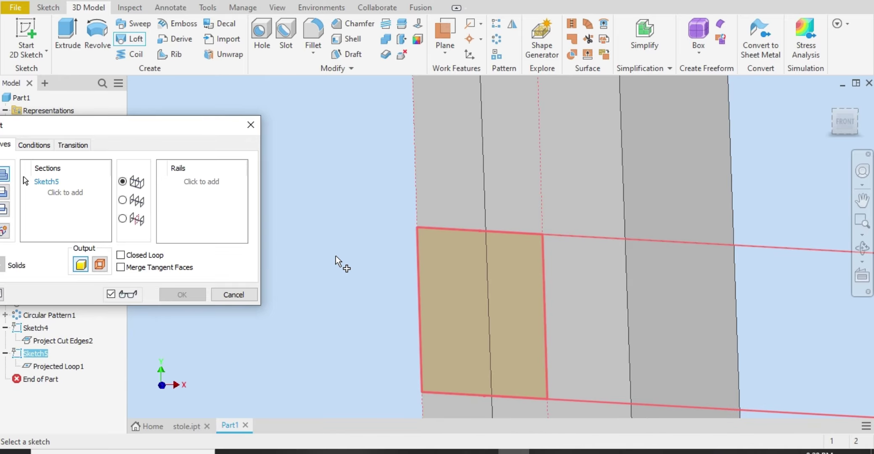
{"action": "scroll", "coordinate": [336, 256], "scroll_direction": "up", "scroll_amount": 6}
{"action": "left_click", "coordinate": [862, 248]}
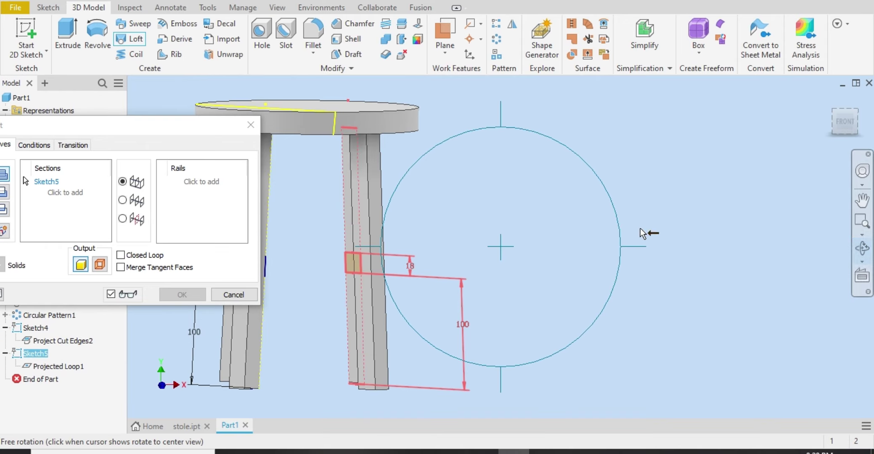
{"action": "mouse_move", "coordinate": [644, 234]}
{"action": "left_mouse_down"}
{"action": "mouse_move", "coordinate": [429, 217]}
{"action": "mouse_move", "coordinate": [377, 225]}
{"action": "left_mouse_up"}
{"action": "right_click", "coordinate": [377, 225]}
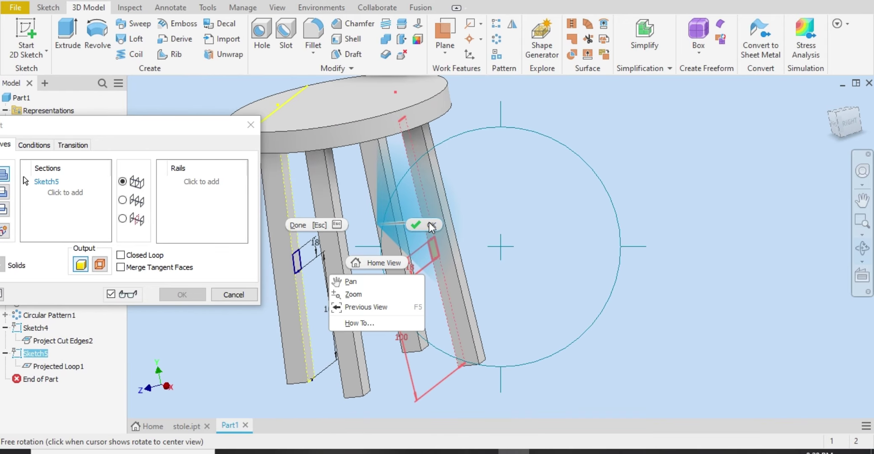
{"action": "left_click", "coordinate": [429, 228]}
{"action": "scroll", "coordinate": [299, 269], "scroll_direction": "up", "scroll_amount": 5}
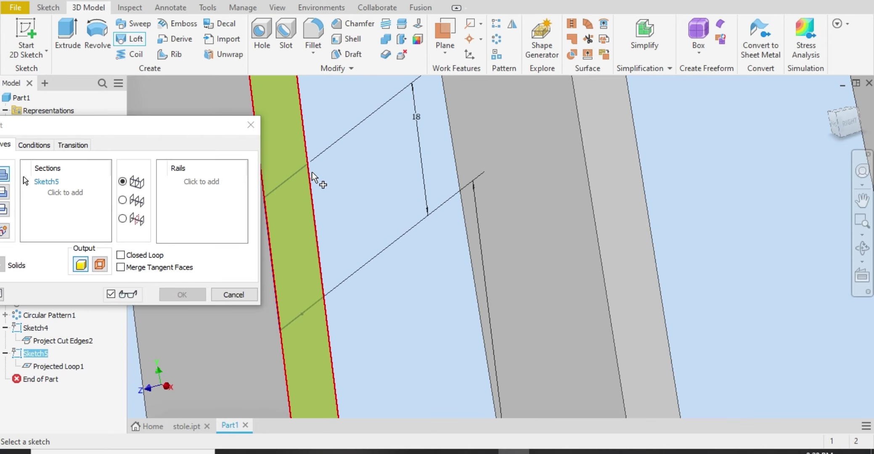
{"action": "left_click", "coordinate": [289, 183]}
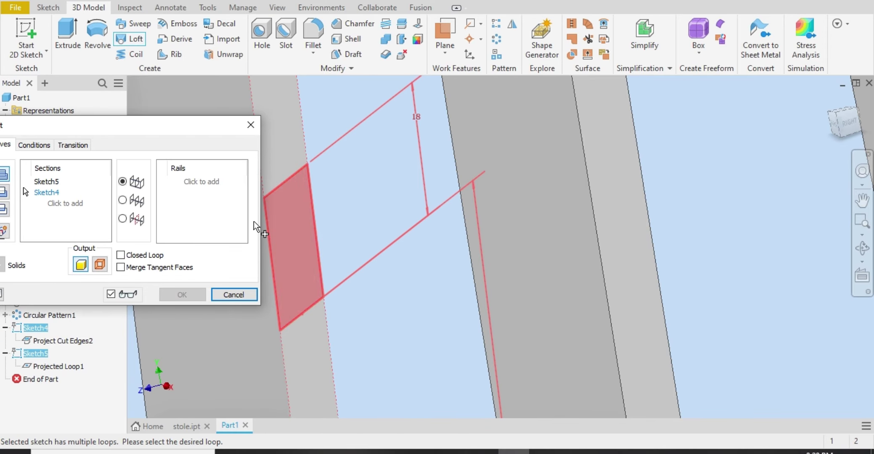
{"action": "scroll", "coordinate": [470, 207], "scroll_direction": "down", "scroll_amount": 5}
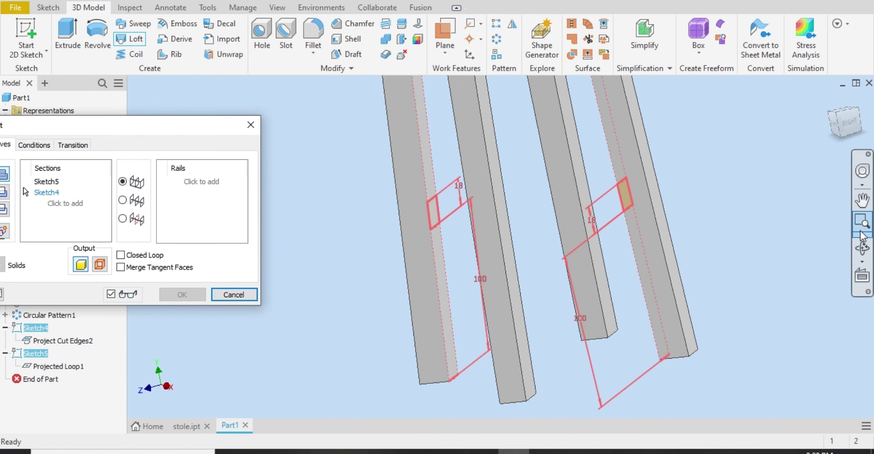
{"action": "left_click", "coordinate": [862, 248]}
{"action": "left_click_drag", "start_coordinate": [523, 304], "coordinate": [550, 299]}
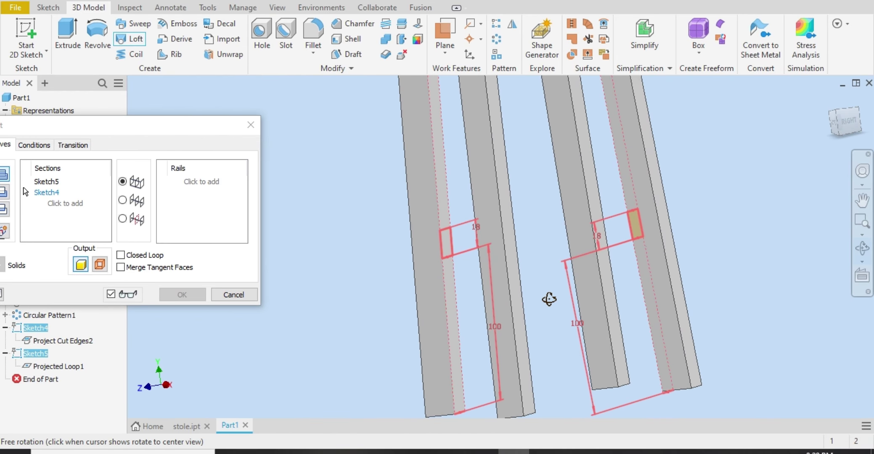
{"action": "left_click", "coordinate": [234, 294]}
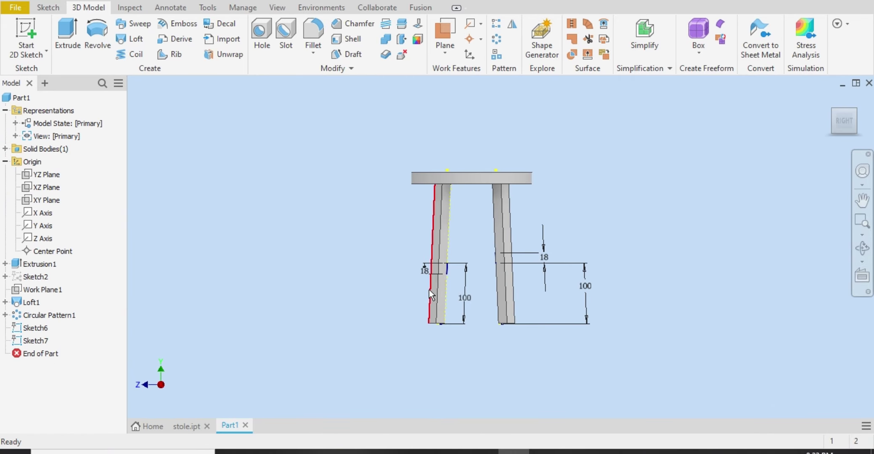
- Edit Sketch6, slice the model at its sketch plane, and delete all of its geometry and dimensions
{"action": "double_click", "coordinate": [34, 329]}
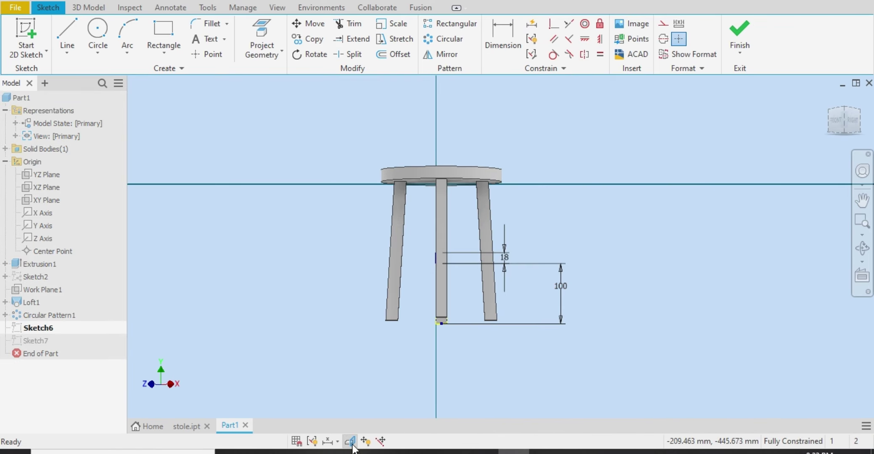
{"action": "left_click", "coordinate": [350, 441]}
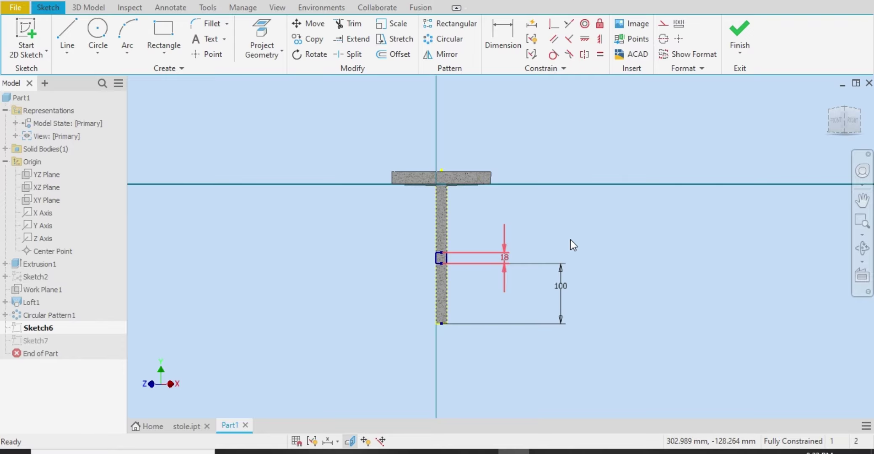
{"action": "left_click_drag", "start_coordinate": [566, 218], "coordinate": [355, 356]}
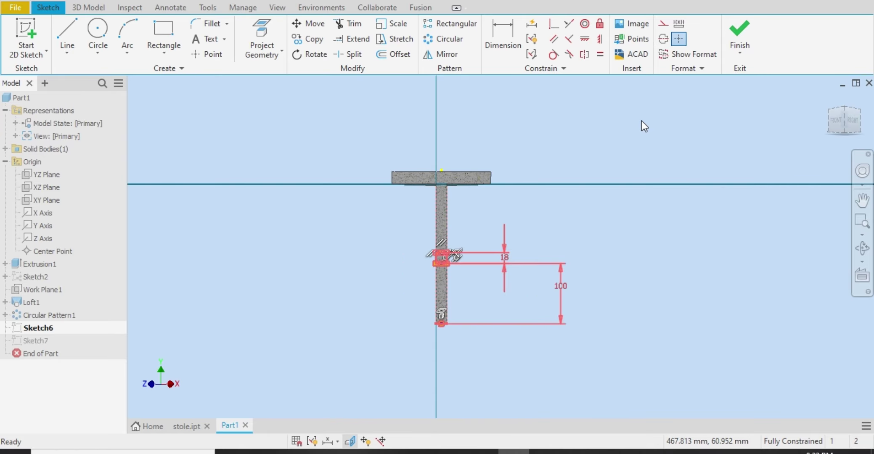
{"action": "left_click", "coordinate": [641, 121]}
{"action": "left_click_drag", "start_coordinate": [626, 146], "coordinate": [314, 360]}
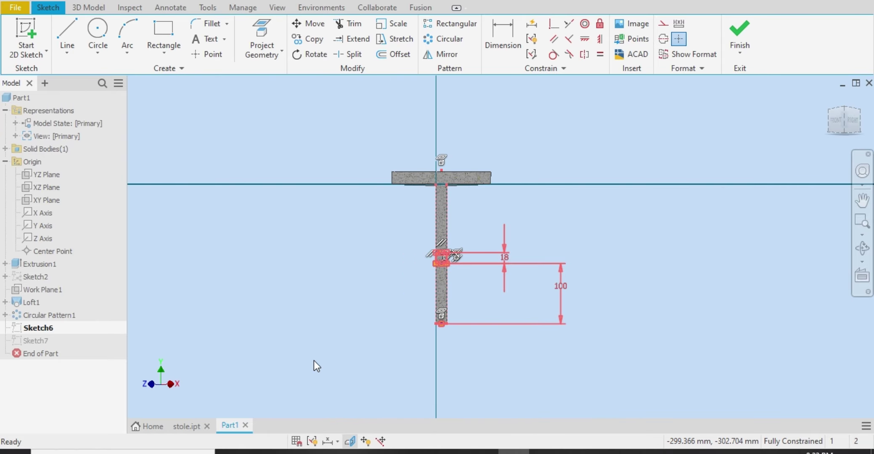
{"action": "key", "text": "Delete"}
- Project the leg's two long side edges into Sketch6 and convert them to construction lines
{"action": "left_click", "coordinate": [250, 29]}
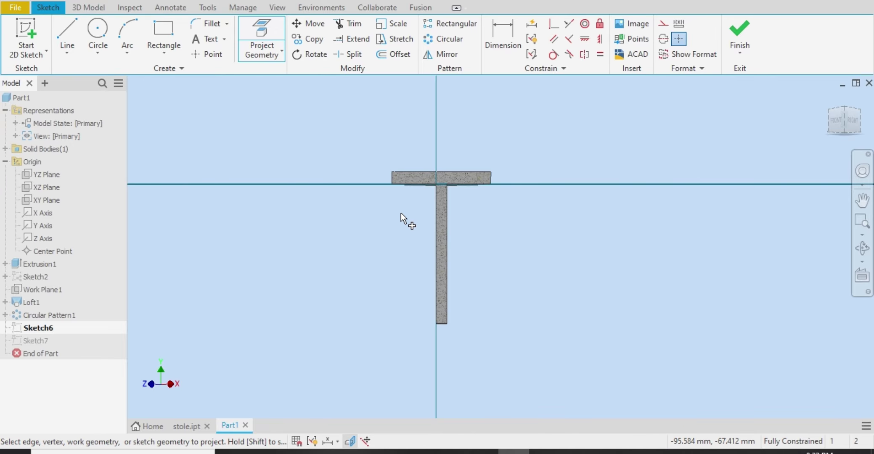
{"action": "left_click", "coordinate": [436, 250]}
{"action": "left_click", "coordinate": [447, 258]}
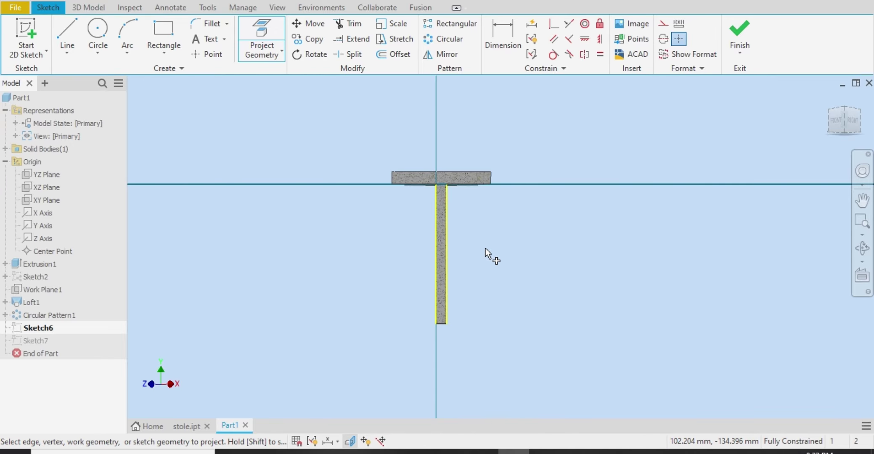
{"action": "right_click", "coordinate": [487, 249]}
{"action": "left_click", "coordinate": [523, 249]}
{"action": "left_click_drag", "start_coordinate": [498, 256], "coordinate": [295, 301]}
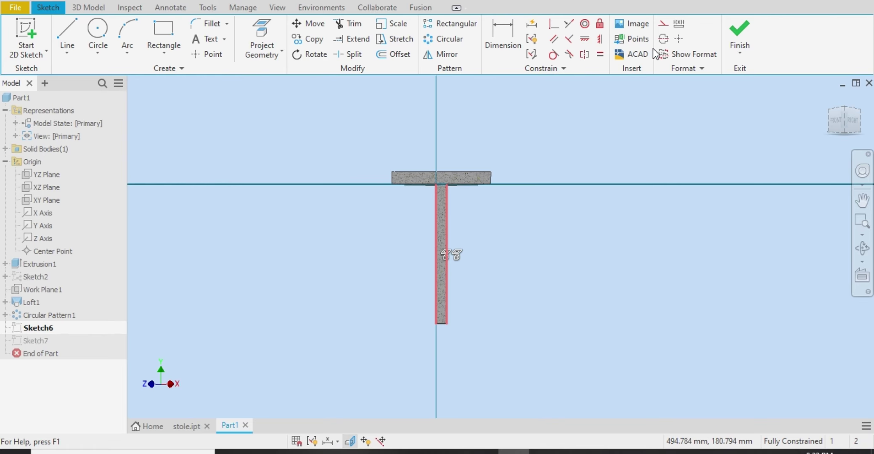
{"action": "left_click", "coordinate": [663, 25]}
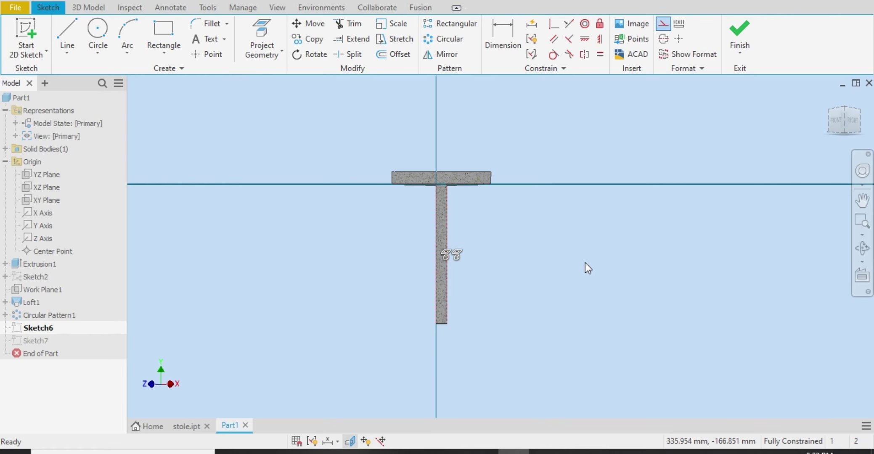
- Sketch a rectangle across the leg's full width between the two projected construction edges, near the leg's mid-height
{"action": "left_click", "coordinate": [181, 33]}
{"action": "left_click", "coordinate": [437, 228]}
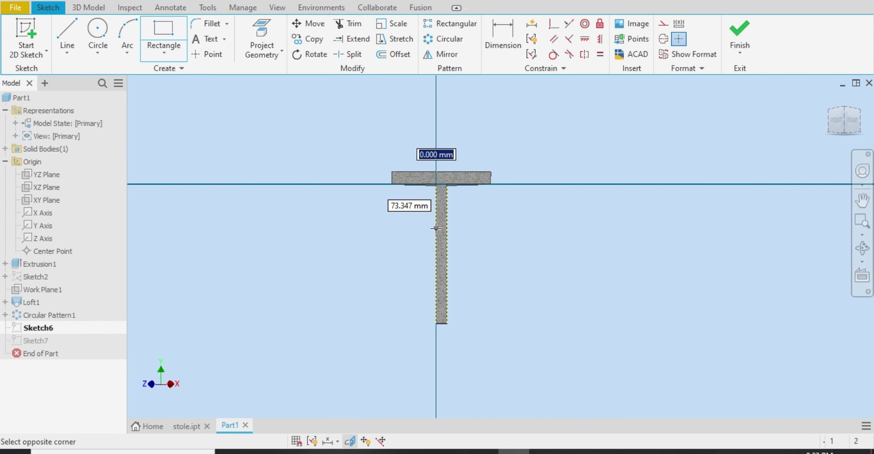
{"action": "left_click", "coordinate": [448, 246]}
{"action": "right_click", "coordinate": [448, 246]}
{"action": "left_click", "coordinate": [489, 246]}
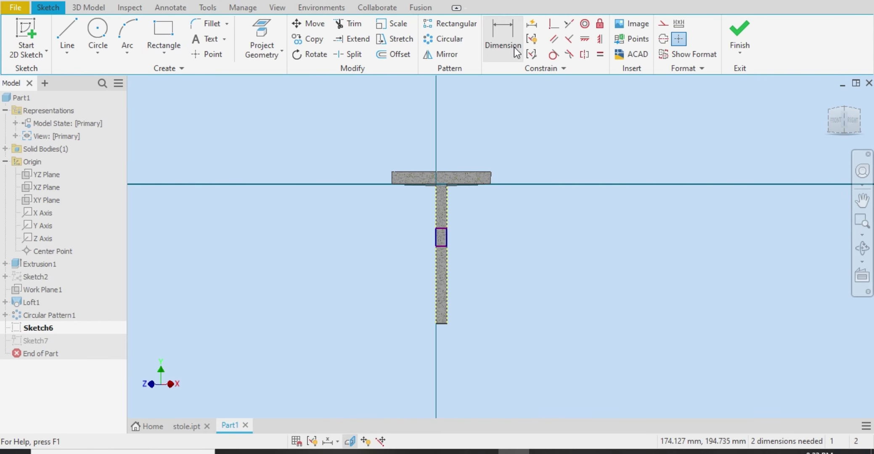
- Dimension the height of the new rectangle on the leg as 18 mm
{"action": "left_click", "coordinate": [513, 45]}
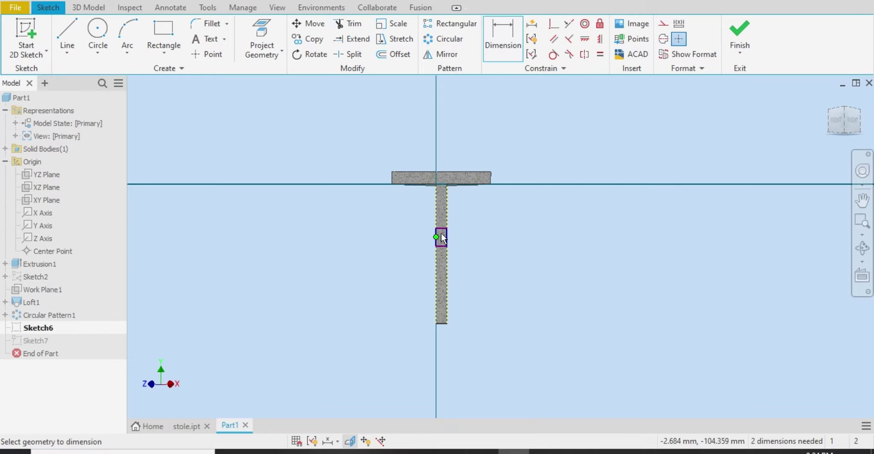
{"action": "left_click", "coordinate": [441, 229]}
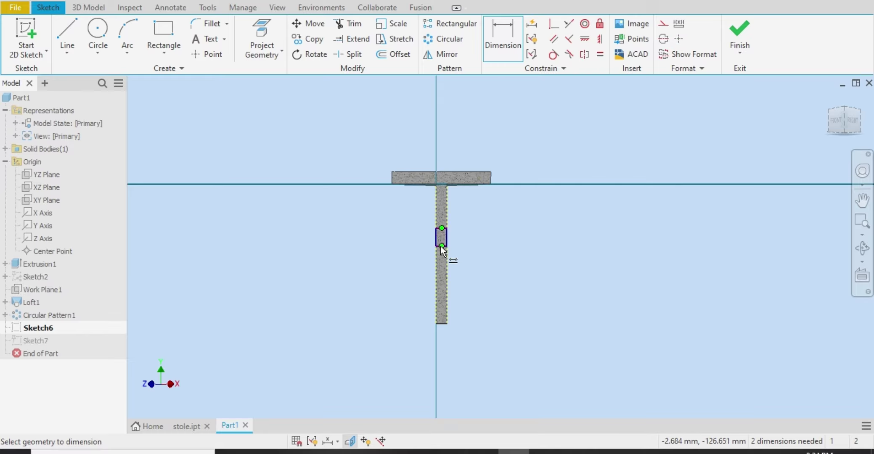
{"action": "left_click", "coordinate": [483, 241]}
{"action": "type", "text": "10"}
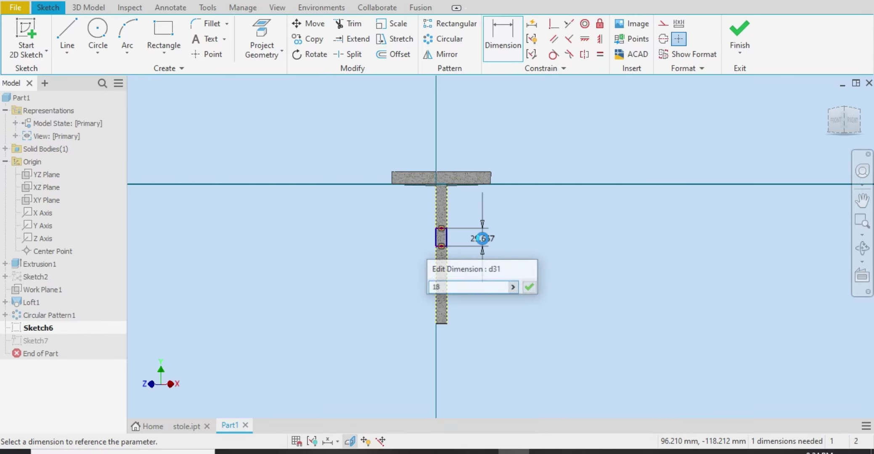
{"action": "key", "text": "Return"}
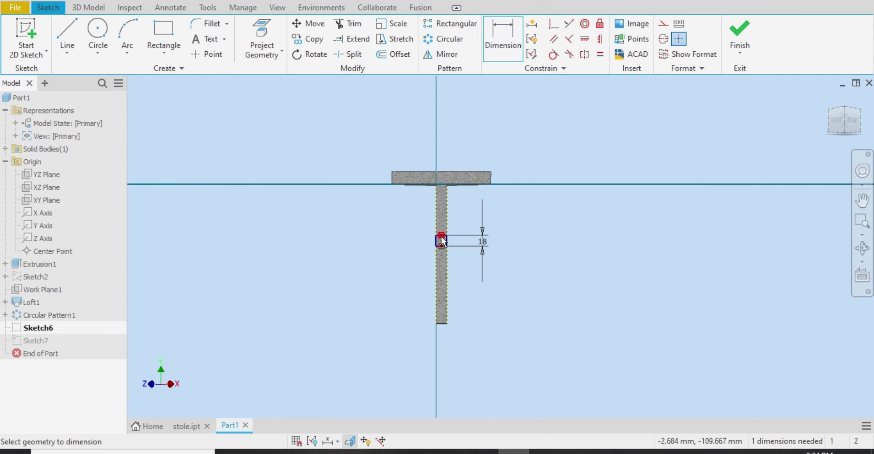
- Dimension the distance from the rectangle's top edge to the leg's bottom edge as 100 mm and finish Sketch6
{"action": "left_click", "coordinate": [442, 324]}
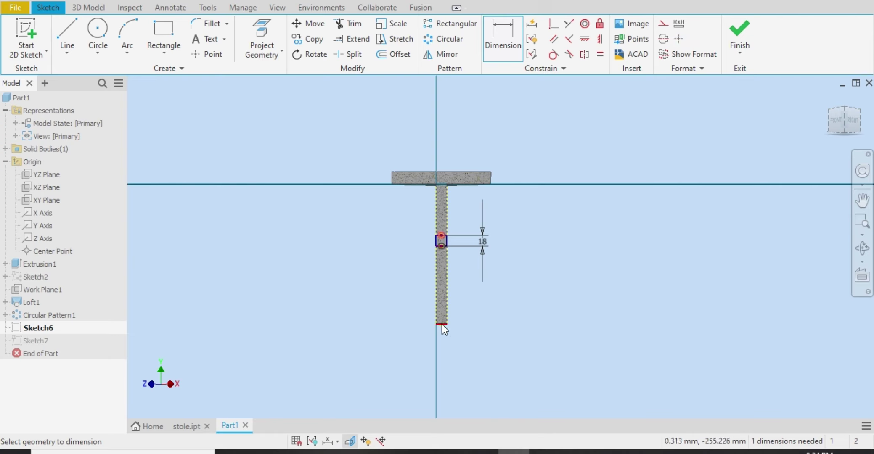
{"action": "left_click", "coordinate": [554, 255]}
{"action": "type", "text": "4"}
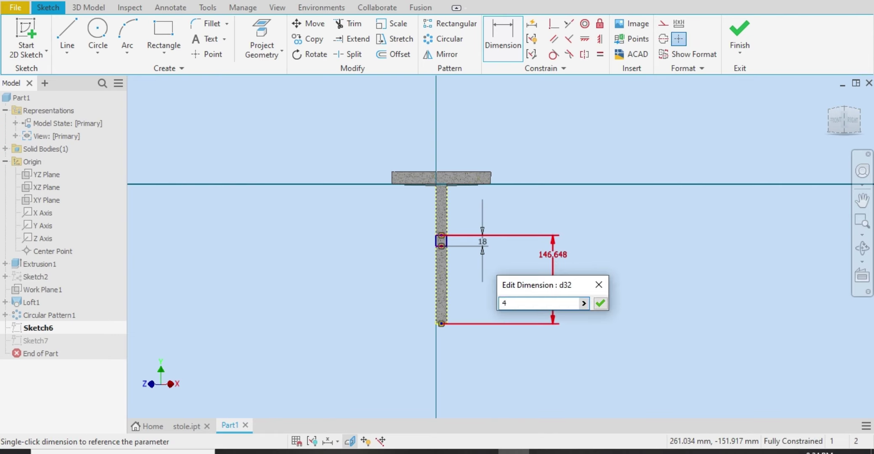
{"action": "type", "text": "00"}
{"action": "key", "text": "Return"}
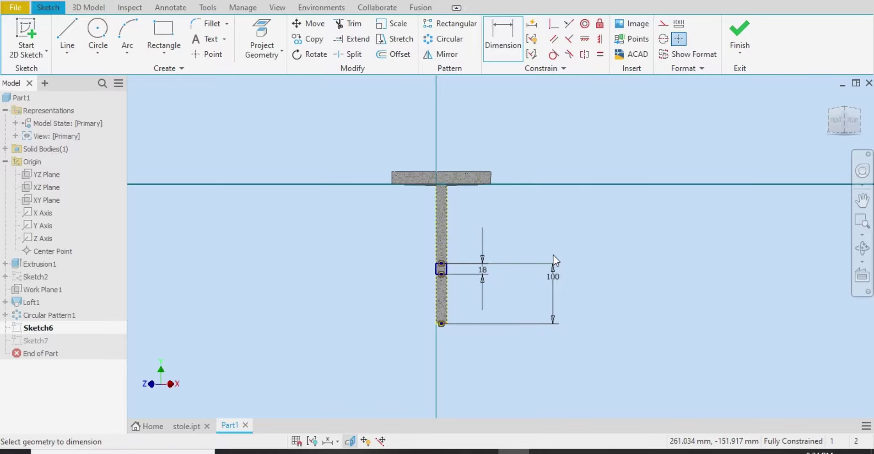
{"action": "left_click", "coordinate": [753, 33]}
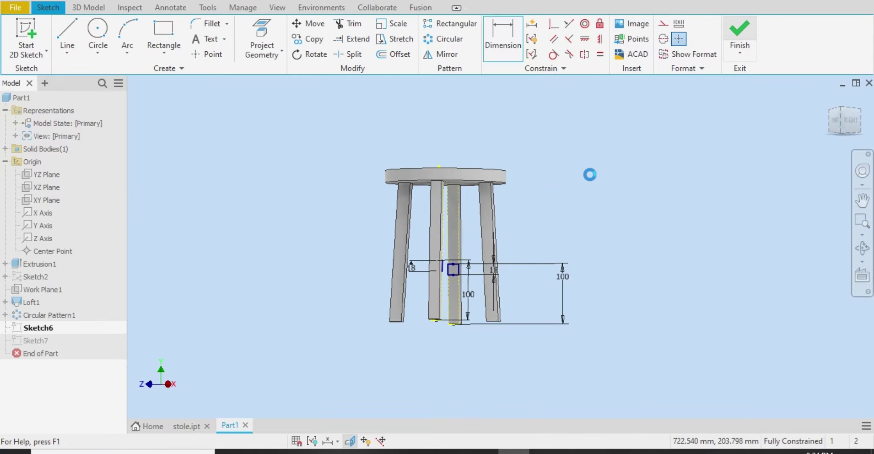
- Open Sketch7, inspect its rectangle on the opposite leg with the model sliced at the sketch plane, and finish the sketch
{"action": "double_click", "coordinate": [45, 340]}
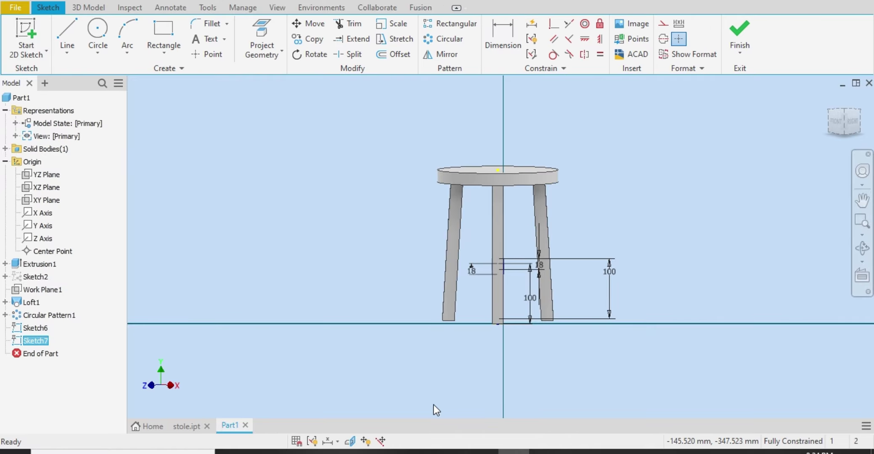
{"action": "left_click", "coordinate": [349, 441]}
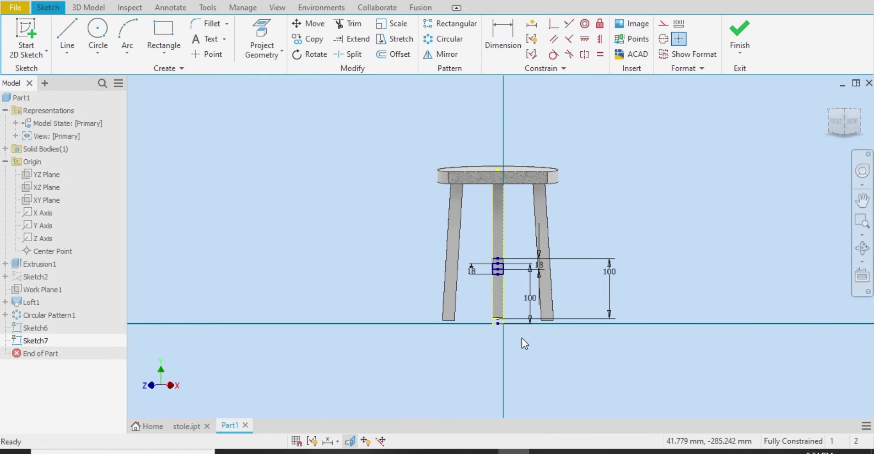
{"action": "left_click", "coordinate": [826, 123]}
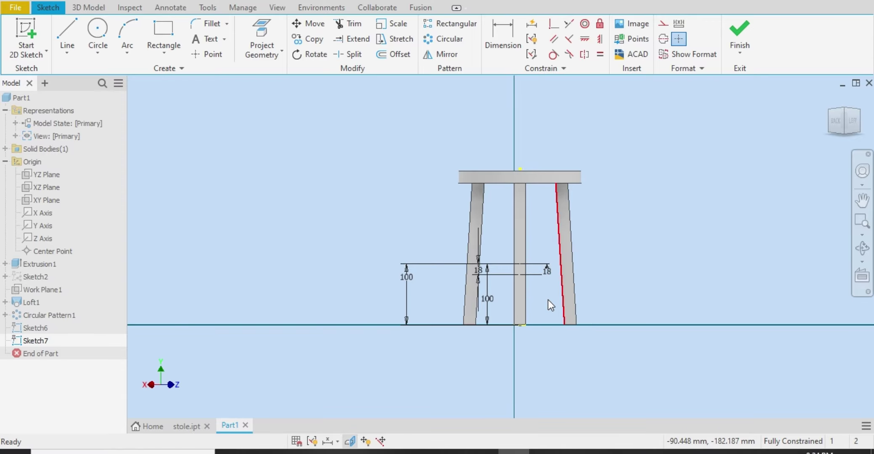
{"action": "left_click", "coordinate": [350, 442]}
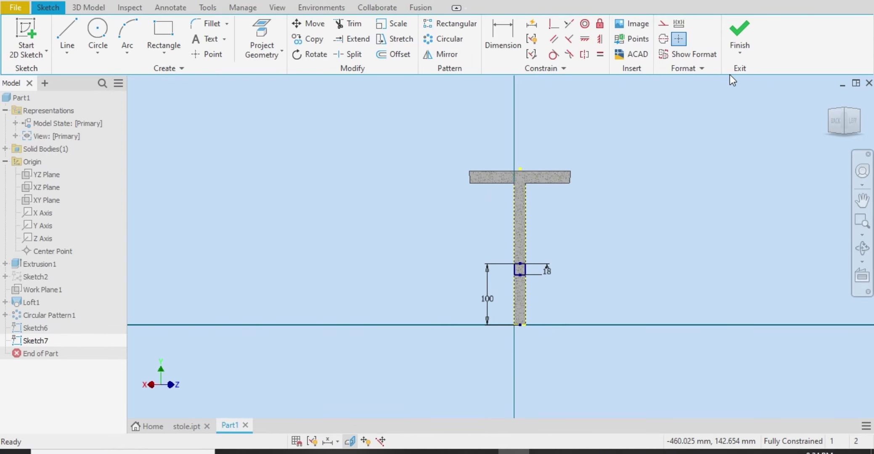
{"action": "left_click", "coordinate": [741, 42]}
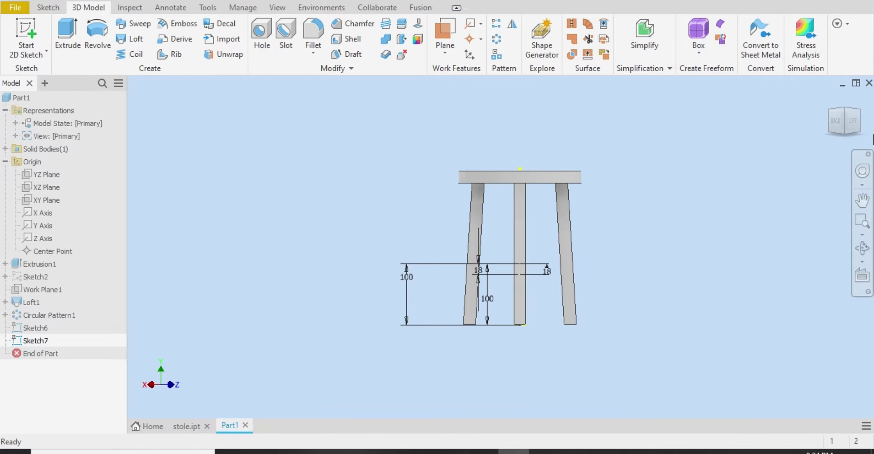
- Begin a solid loft using the Sketch6 rectangle on the leg's inner face as the first section
{"action": "left_click", "coordinate": [863, 249]}
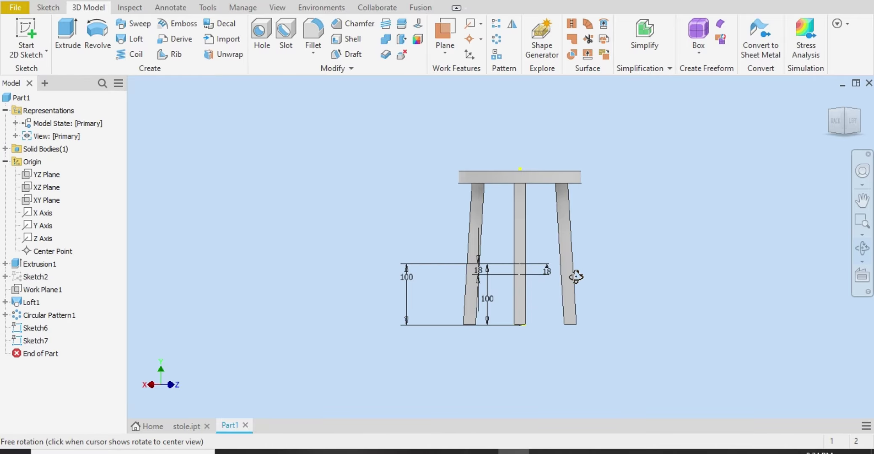
{"action": "left_click_drag", "start_coordinate": [576, 278], "coordinate": [447, 293]}
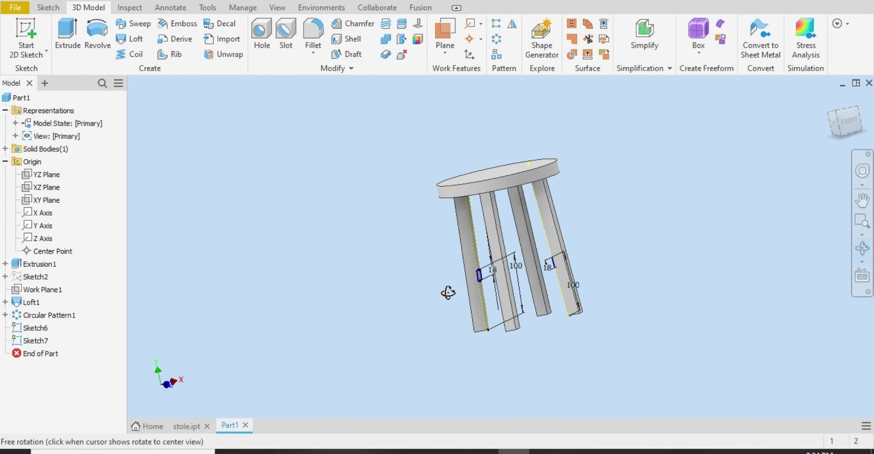
{"action": "right_click", "coordinate": [447, 293]}
{"action": "left_click", "coordinate": [495, 293]}
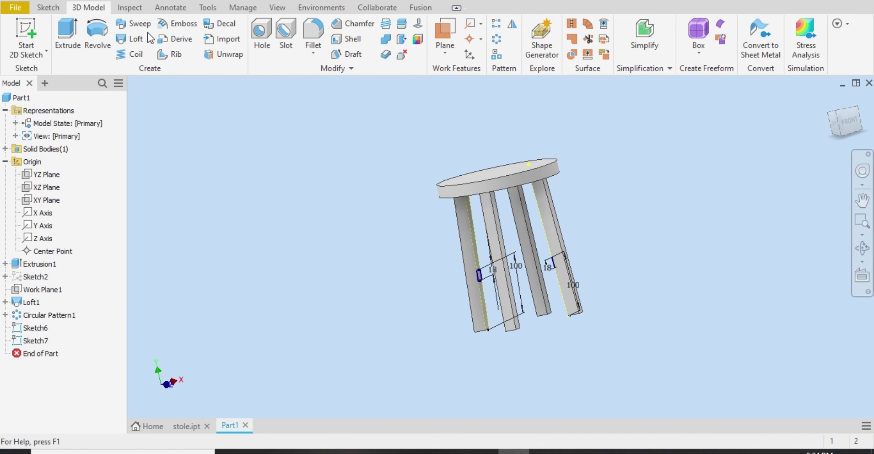
{"action": "left_click", "coordinate": [135, 41]}
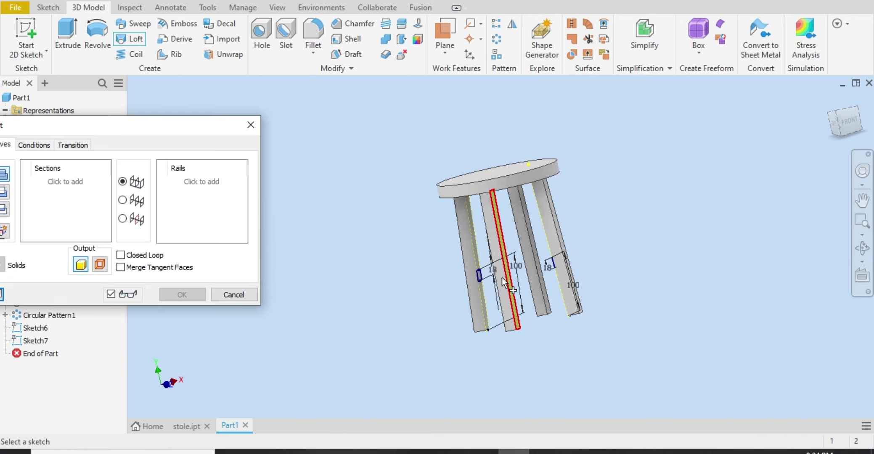
{"action": "scroll", "coordinate": [502, 279], "scroll_direction": "up", "scroll_amount": 5}
{"action": "scroll", "coordinate": [502, 279], "scroll_direction": "down", "scroll_amount": 3}
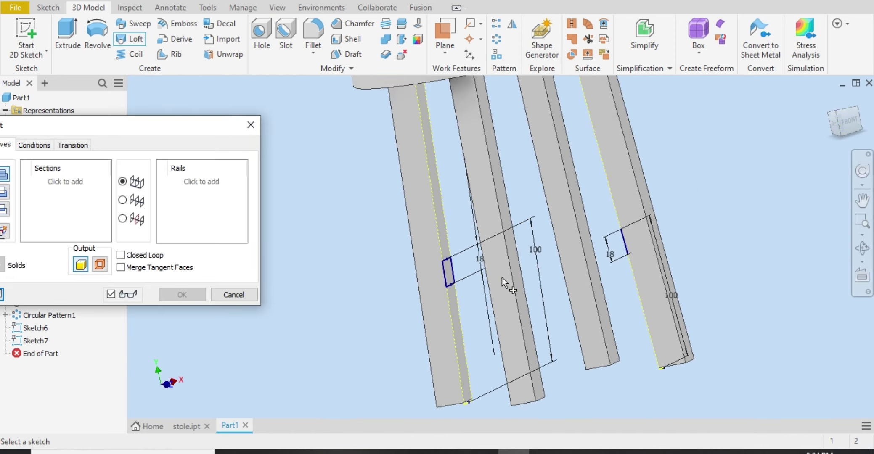
{"action": "scroll", "coordinate": [502, 278], "scroll_direction": "up", "scroll_amount": 2}
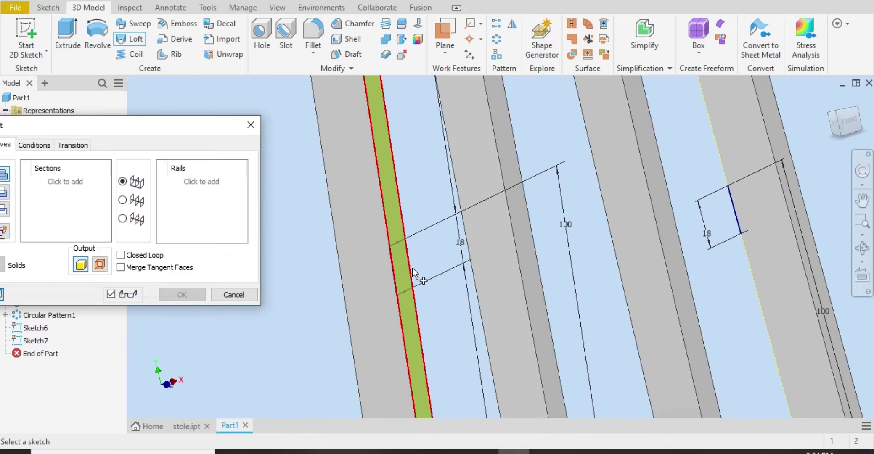
{"action": "scroll", "coordinate": [405, 266], "scroll_direction": "up", "scroll_amount": 2}
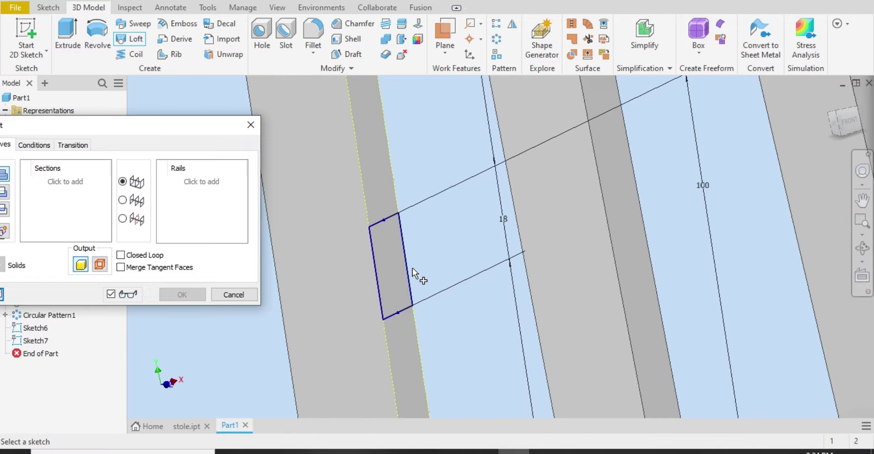
{"action": "left_click", "coordinate": [399, 312]}
- Add the Sketch7 rectangle on the opposite leg as the second section and create the lofted connecting bar
{"action": "scroll", "coordinate": [507, 268], "scroll_direction": "down", "scroll_amount": 3}
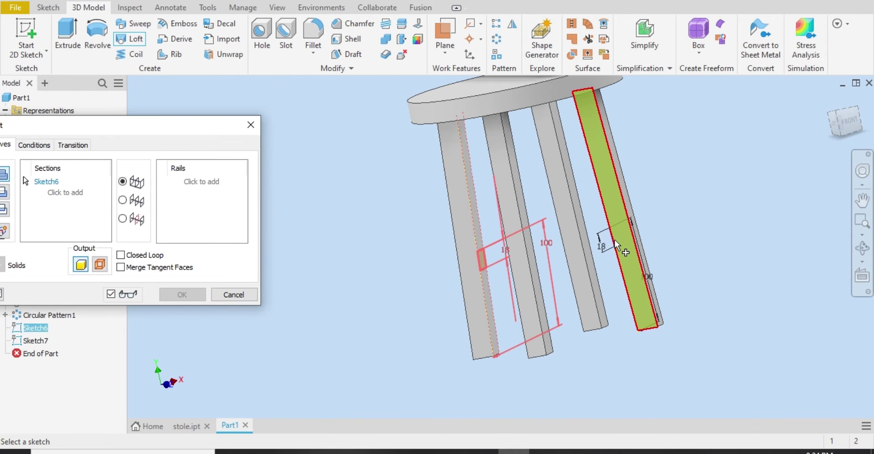
{"action": "scroll", "coordinate": [593, 250], "scroll_direction": "up", "scroll_amount": 3}
{"action": "left_click", "coordinate": [863, 248]}
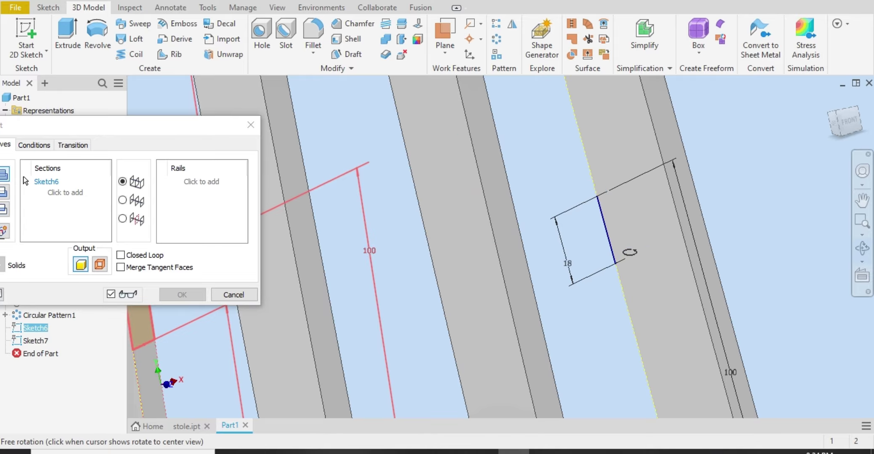
{"action": "left_click_drag", "start_coordinate": [628, 251], "coordinate": [654, 227]}
{"action": "right_click", "coordinate": [652, 254]}
{"action": "left_click", "coordinate": [704, 255]}
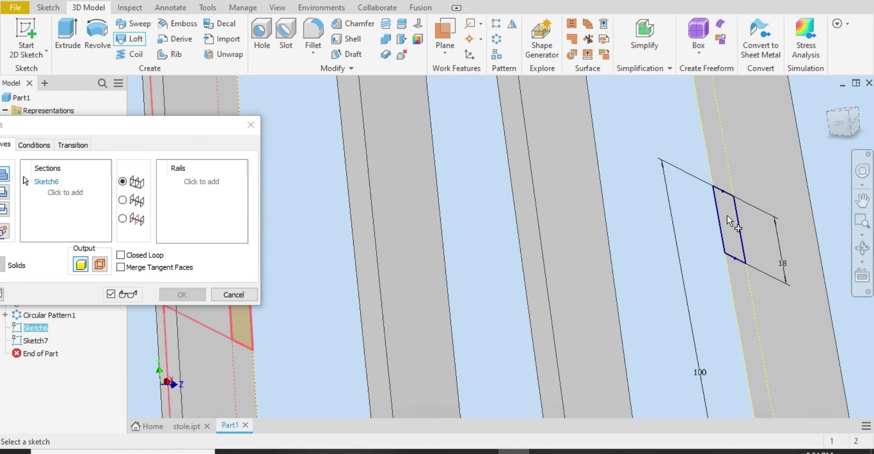
{"action": "left_click", "coordinate": [735, 265]}
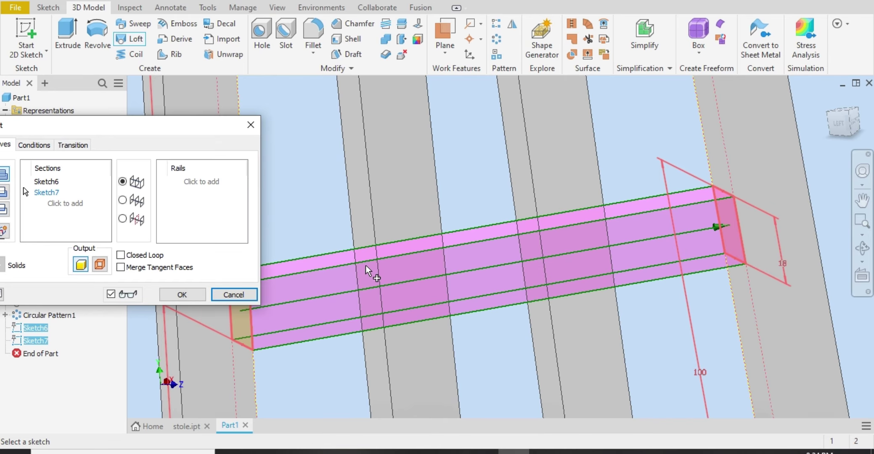
{"action": "scroll", "coordinate": [366, 271], "scroll_direction": "down", "scroll_amount": 5}
{"action": "left_click", "coordinate": [182, 295]}
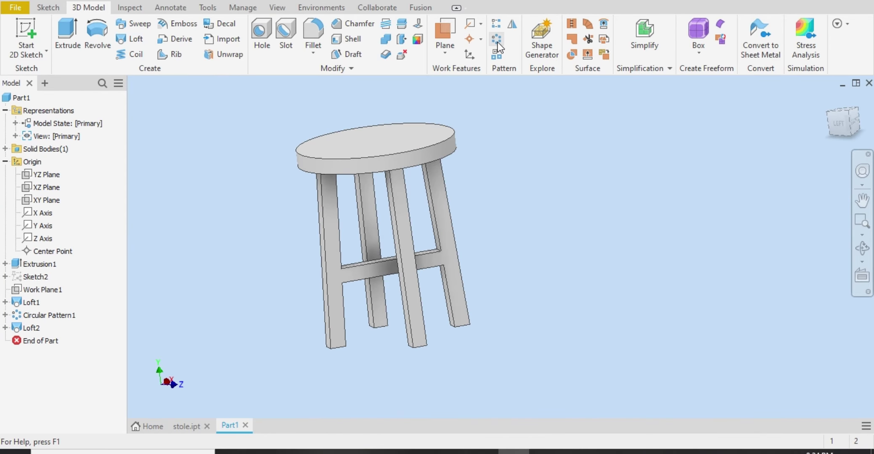
- Create a circular pattern of the lofted bar around the round seat's axis with a count of 2 over 360 degrees
{"action": "left_click", "coordinate": [497, 39]}
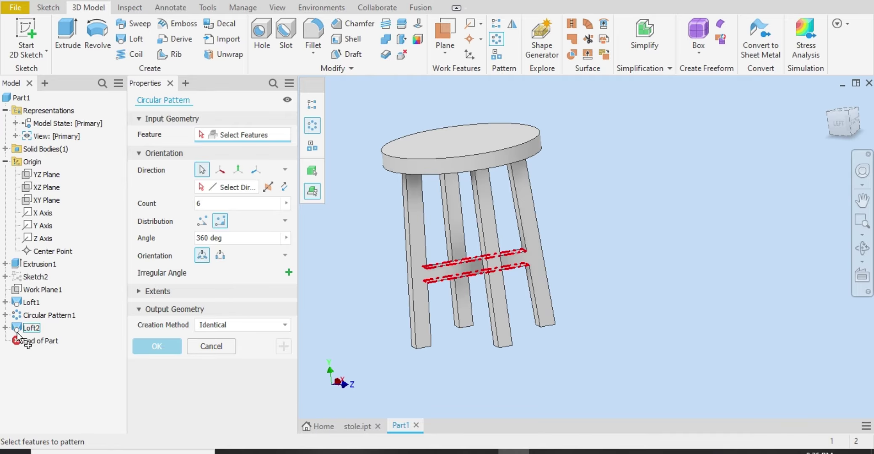
{"action": "left_click", "coordinate": [22, 331]}
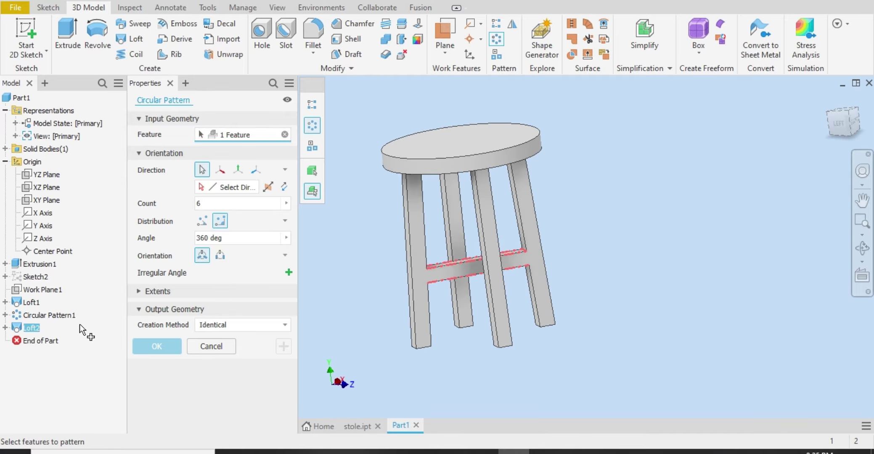
{"action": "left_click", "coordinate": [234, 187]}
{"action": "left_click", "coordinate": [460, 137]}
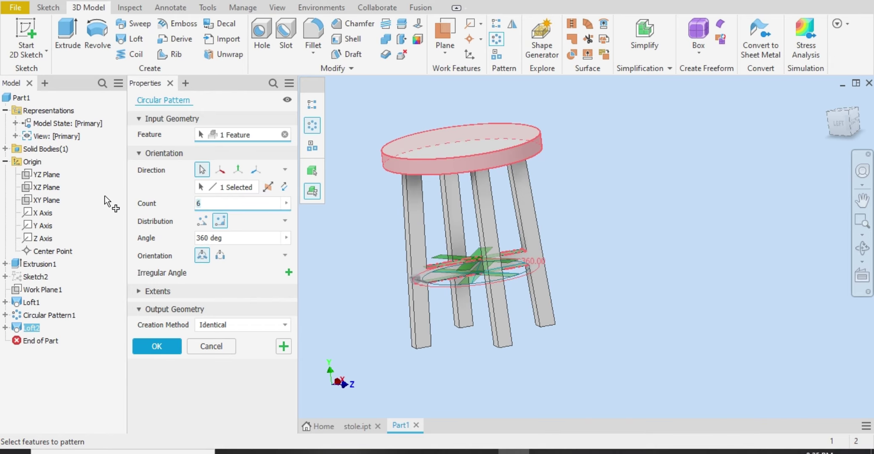
{"action": "type", "text": "2"}
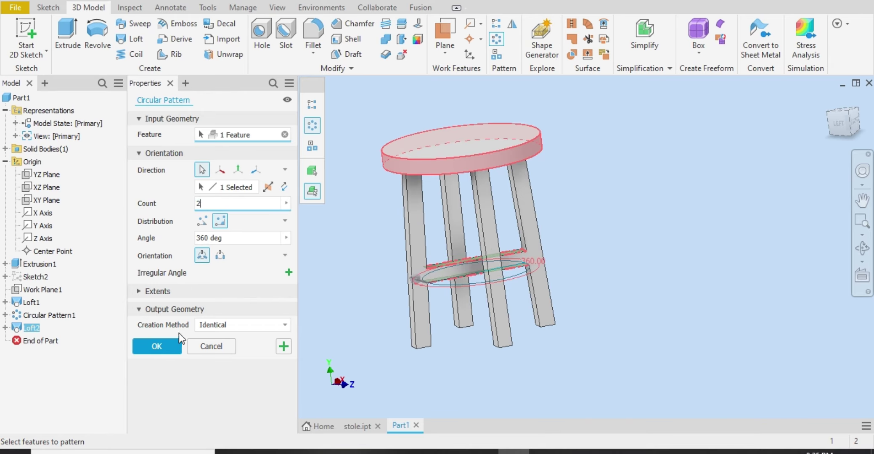
{"action": "left_click", "coordinate": [169, 347]}
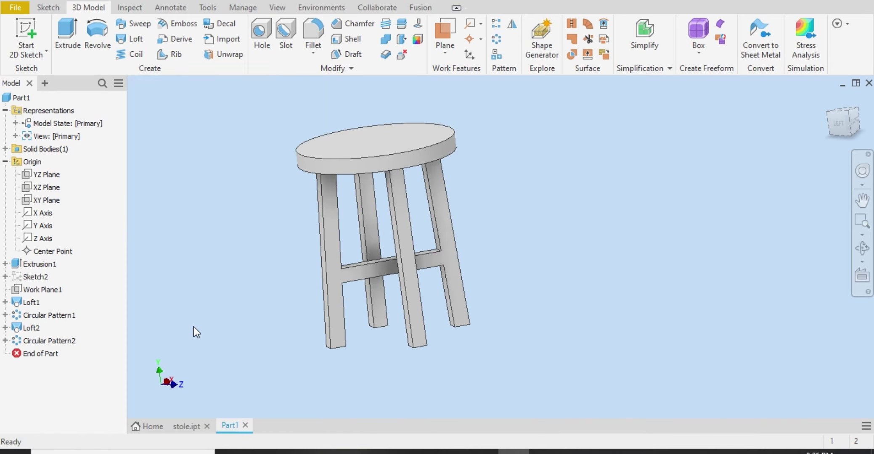
- Edit the connecting bar's circular pattern and set its count to 4
{"action": "left_click", "coordinate": [42, 344]}
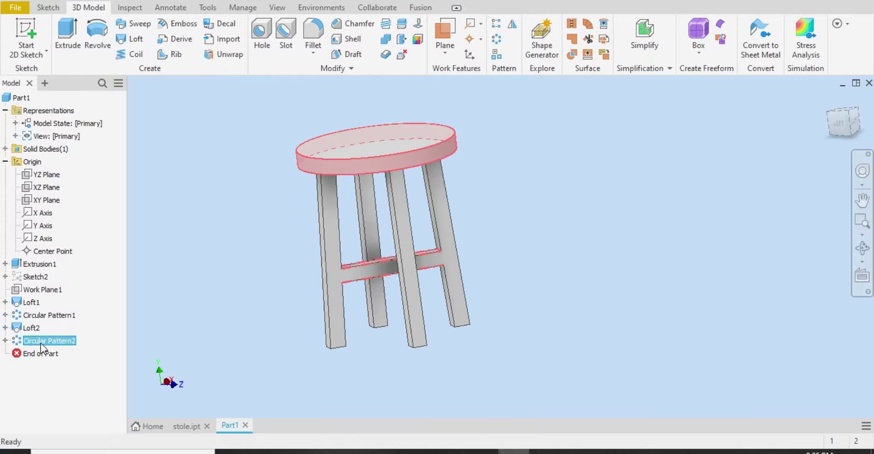
{"action": "double_click", "coordinate": [41, 343]}
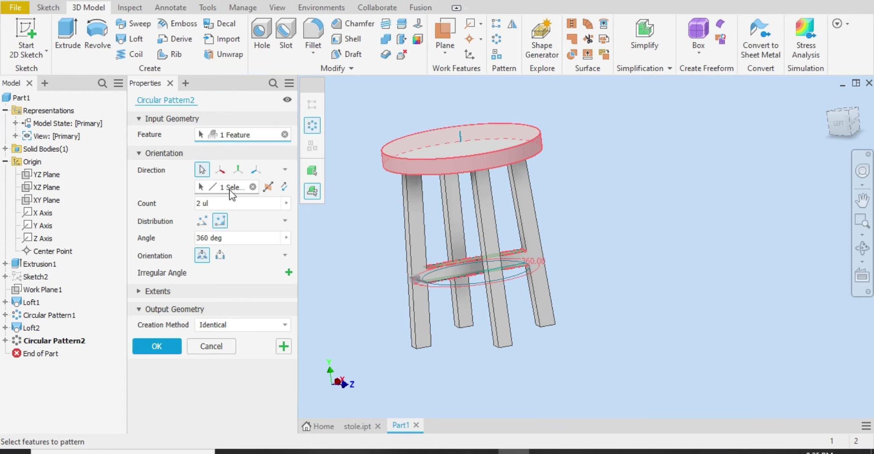
{"action": "double_click", "coordinate": [201, 204]}
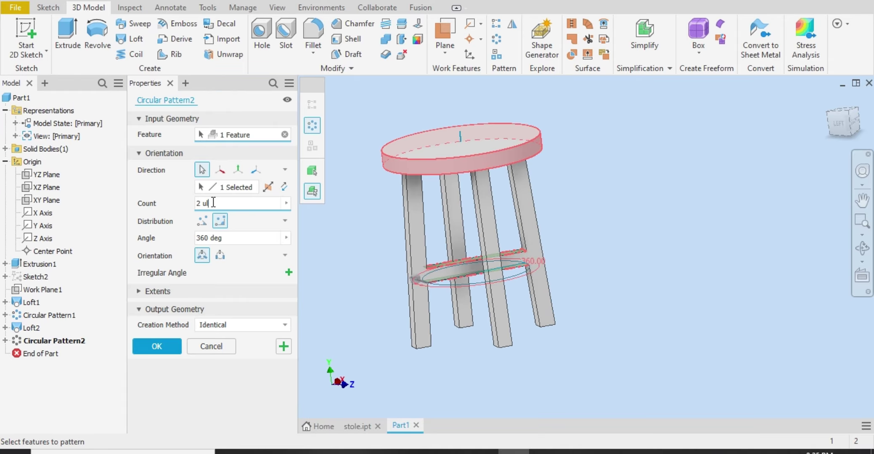
{"action": "type", "text": "4"}
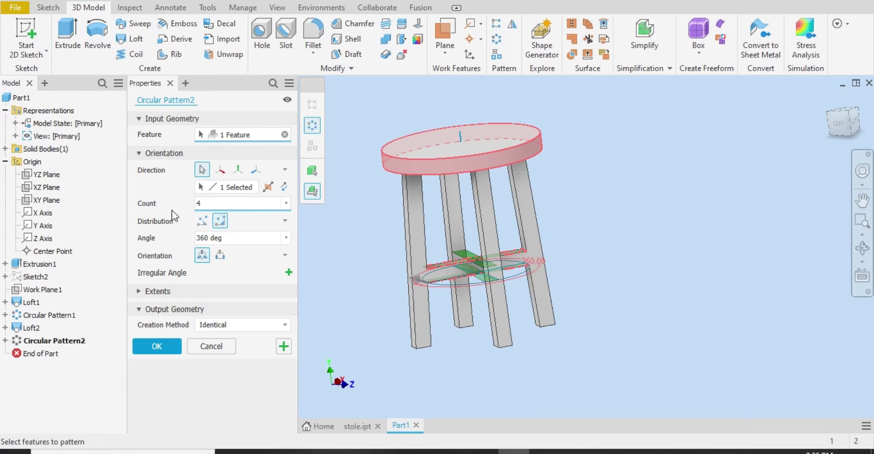
{"action": "left_click", "coordinate": [167, 347]}
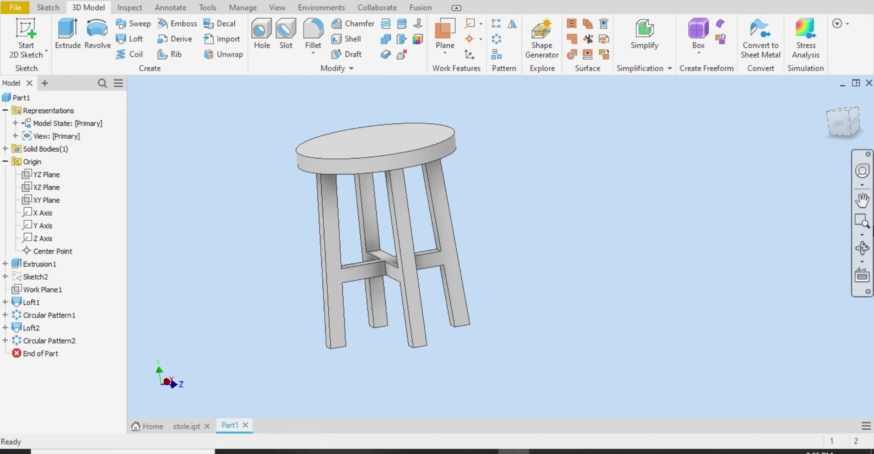
- Select the entire stool and apply the Walnut - Natural Polished appearance from the Inventor Material Library
{"action": "left_click", "coordinate": [862, 252]}
{"action": "left_click_drag", "start_coordinate": [460, 273], "coordinate": [441, 275]}
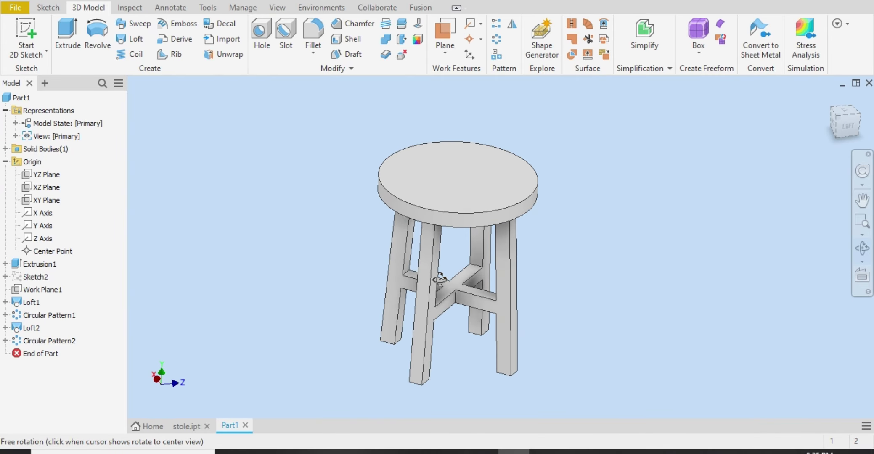
{"action": "right_click", "coordinate": [439, 279]}
{"action": "left_click", "coordinate": [484, 278]}
{"action": "left_click_drag", "start_coordinate": [561, 114], "coordinate": [269, 418]}
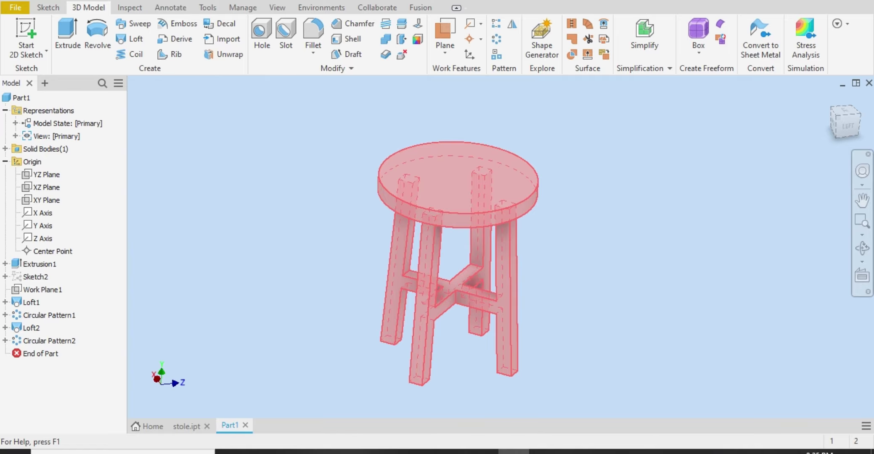
{"action": "left_click", "coordinate": [345, 1]}
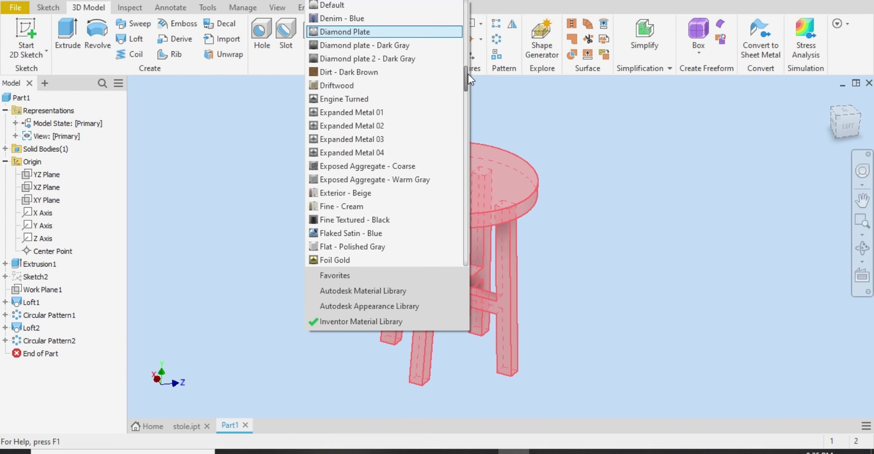
{"action": "left_click_drag", "start_coordinate": [469, 74], "coordinate": [468, 79]}
{"action": "scroll", "coordinate": [367, 116], "scroll_direction": "down", "scroll_amount": 10}
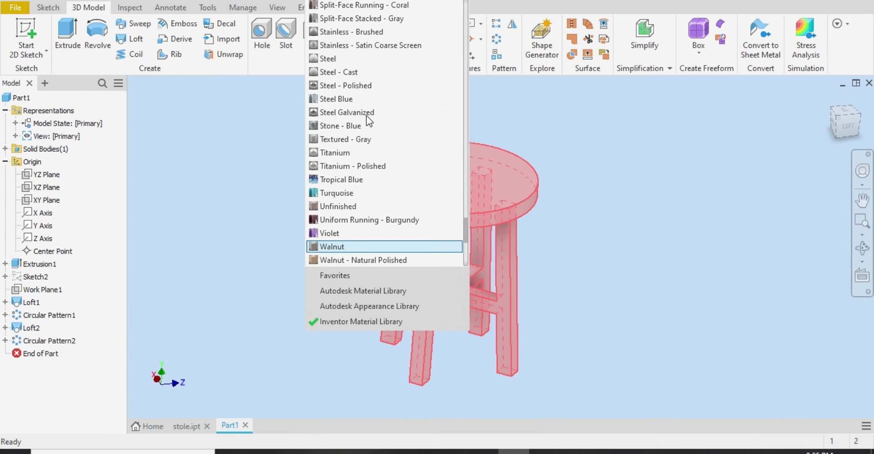
{"action": "scroll", "coordinate": [427, 263], "scroll_direction": "down", "scroll_amount": 3}
{"action": "left_click", "coordinate": [411, 153]}
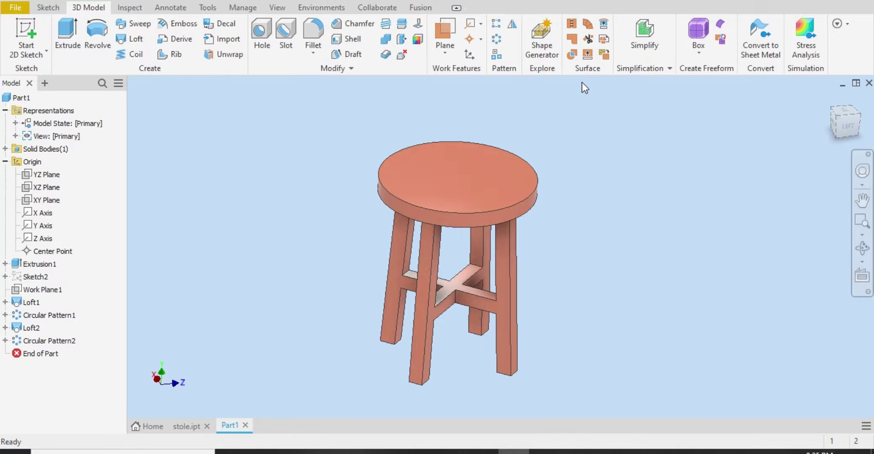
- Reselect the whole stool and change its appearance to White Oak - Natural Medium Gloss
{"action": "left_click_drag", "start_coordinate": [573, 110], "coordinate": [293, 417]}
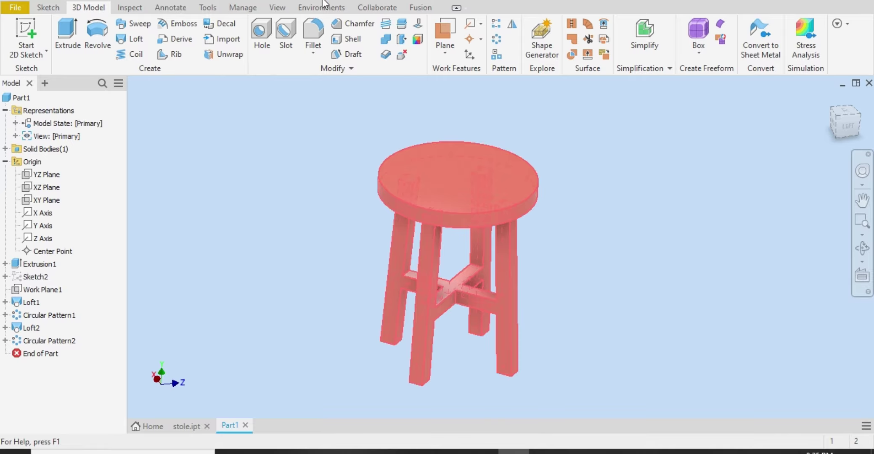
{"action": "left_click", "coordinate": [367, 1]}
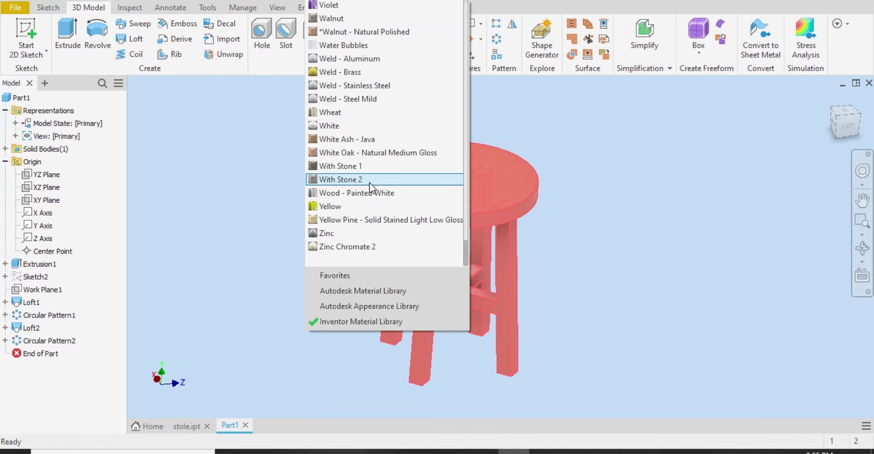
{"action": "left_click", "coordinate": [387, 153]}
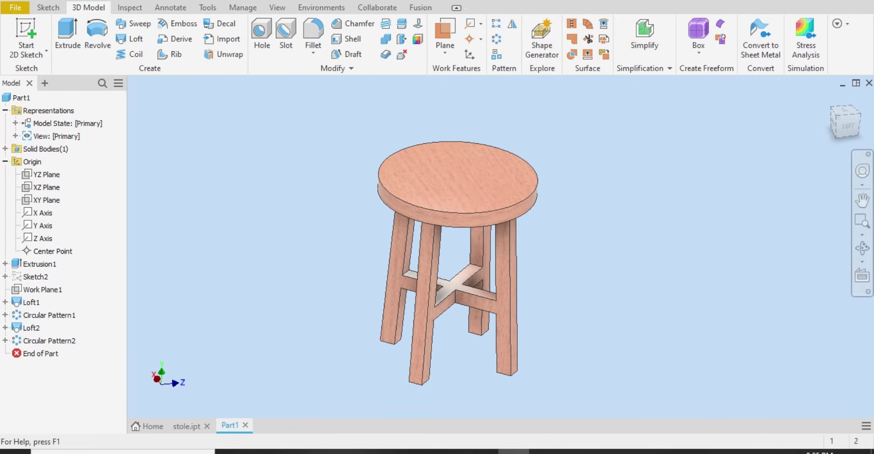
- Select the seat, legs and crossing bars together and set their appearance to White Ash - Java
{"action": "left_click", "coordinate": [367, 1]}
{"action": "left_click", "coordinate": [536, 138]}
{"action": "left_click_drag", "start_coordinate": [538, 116], "coordinate": [277, 409]}
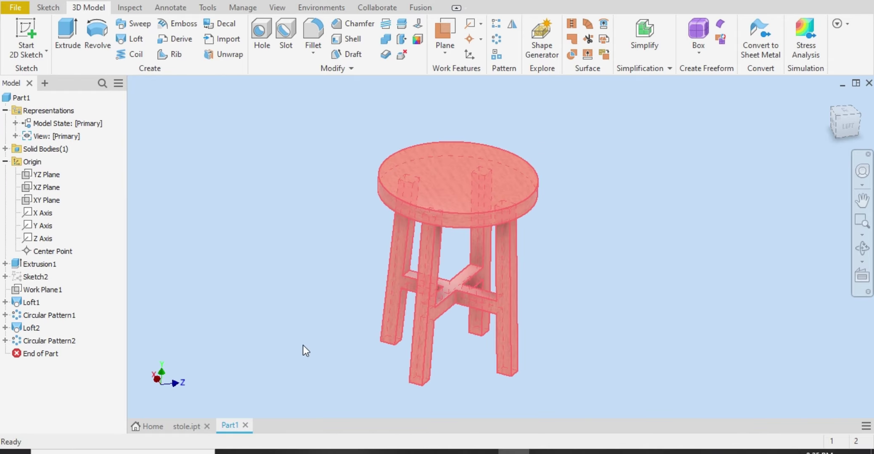
{"action": "left_click", "coordinate": [367, 1]}
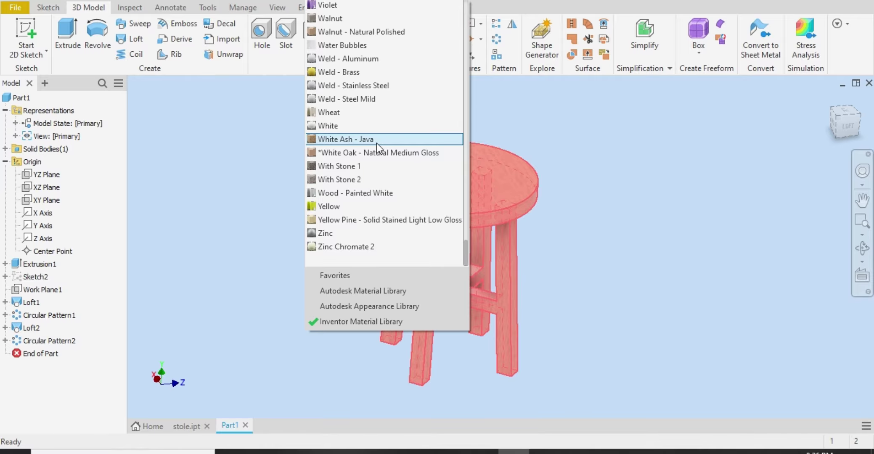
{"action": "left_click", "coordinate": [352, 136]}
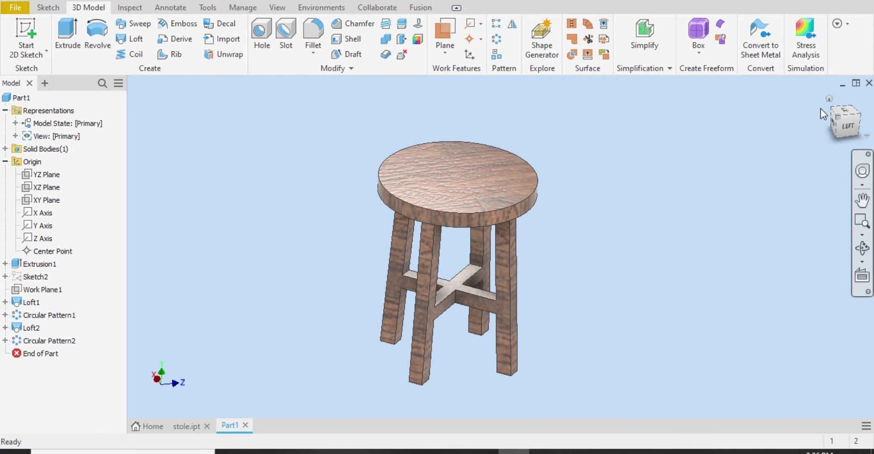
- Examine the wood finish on the seat, legs and crossing bars from several sides of the stool
{"action": "left_click", "coordinate": [835, 114]}
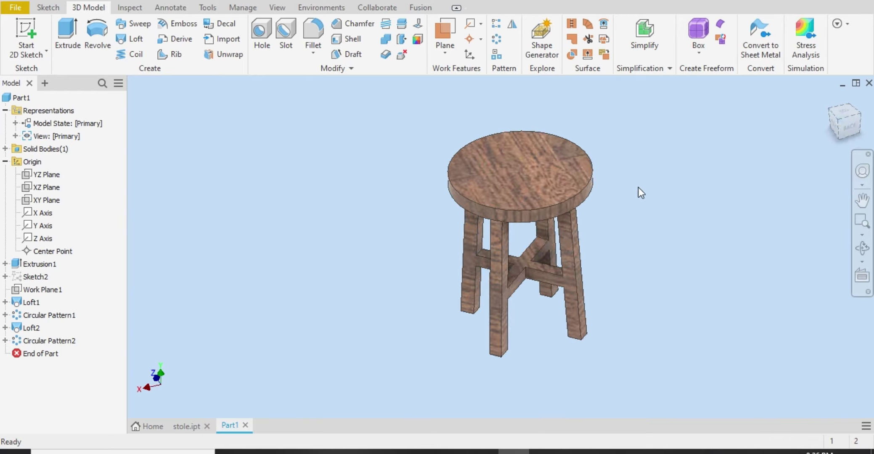
{"action": "left_click", "coordinate": [862, 248]}
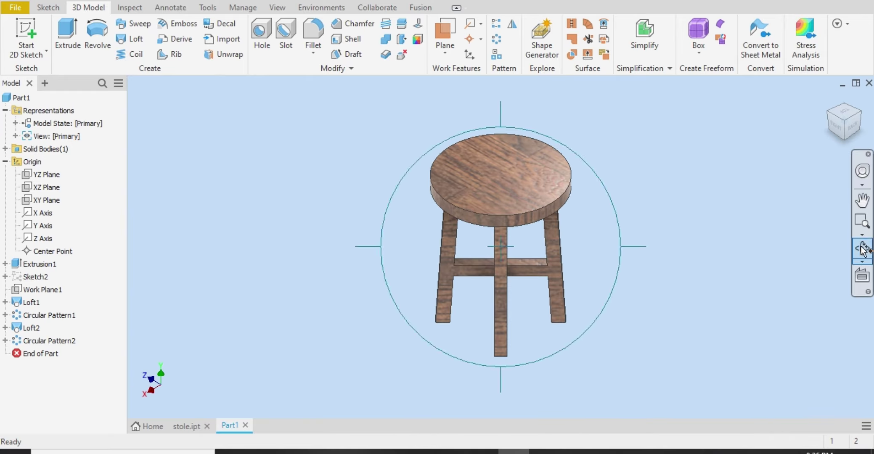
{"action": "left_click_drag", "start_coordinate": [539, 248], "coordinate": [555, 181]}
{"action": "left_click_drag", "start_coordinate": [504, 190], "coordinate": [615, 278]}
{"action": "scroll", "coordinate": [624, 222], "scroll_direction": "down", "scroll_amount": 3}
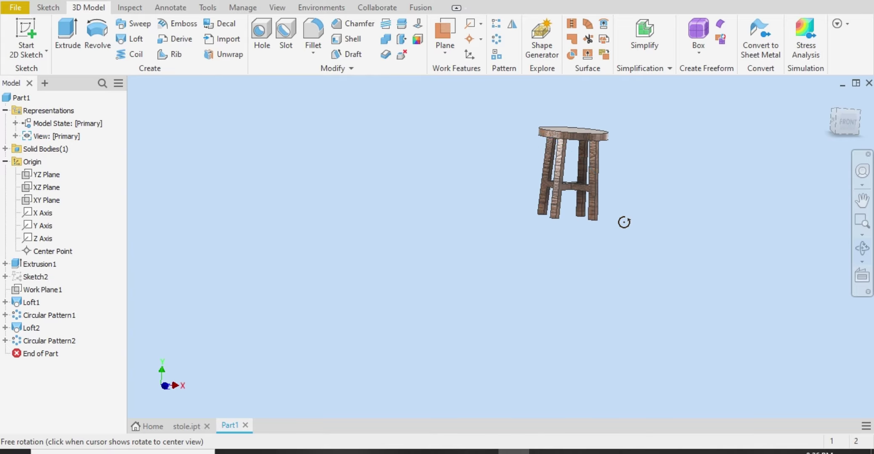
{"action": "scroll", "coordinate": [596, 118], "scroll_direction": "up", "scroll_amount": 3}
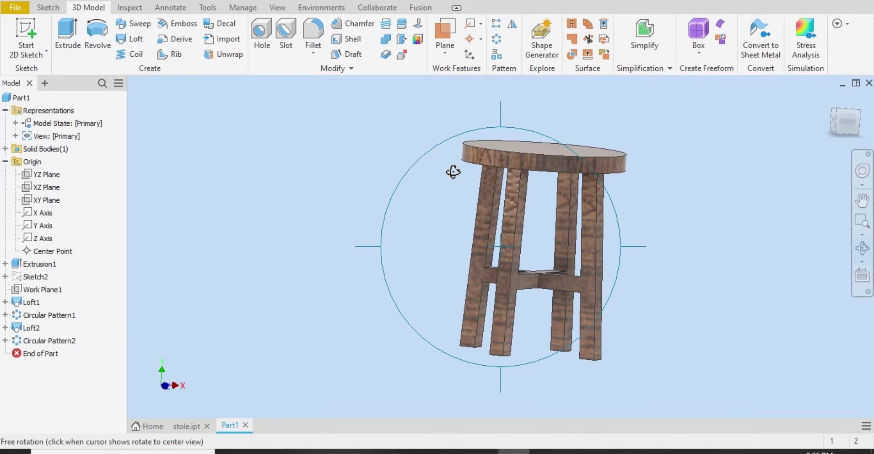
{"action": "left_click_drag", "start_coordinate": [448, 174], "coordinate": [611, 183]}
{"action": "right_click", "coordinate": [612, 185]}
{"action": "left_click", "coordinate": [667, 184]}
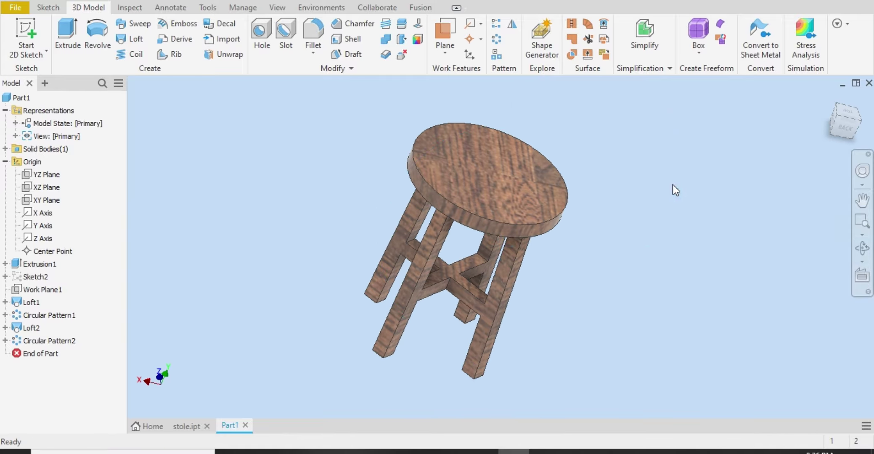
{"action": "left_click", "coordinate": [839, 117]}
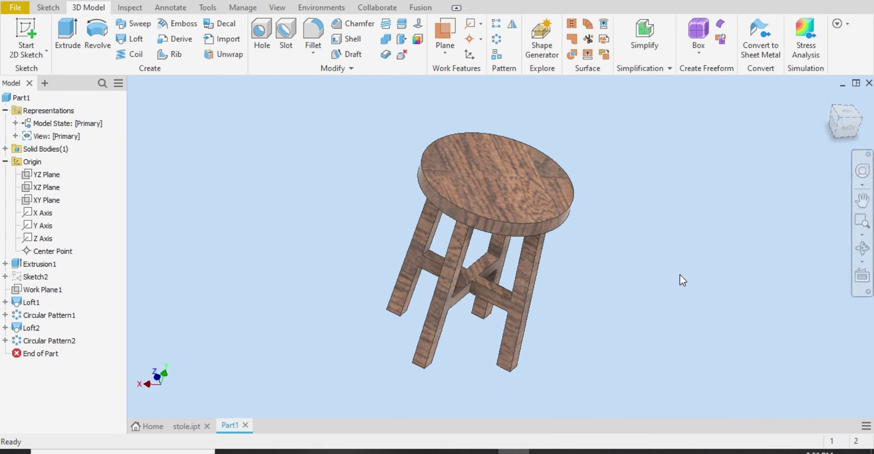